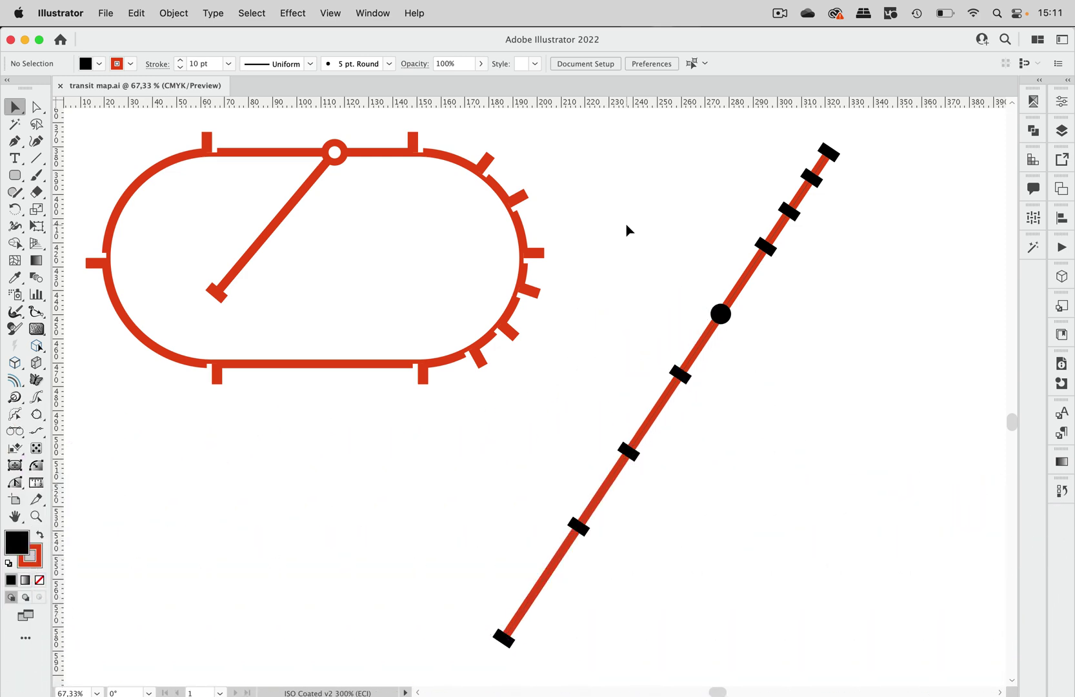
Draw a rounded rectangle about 220 mm wide and 148 mm high in an empty area below the existing artwork
scroll(625, 230, down, 15)
scroll(626, 229, left, 6)
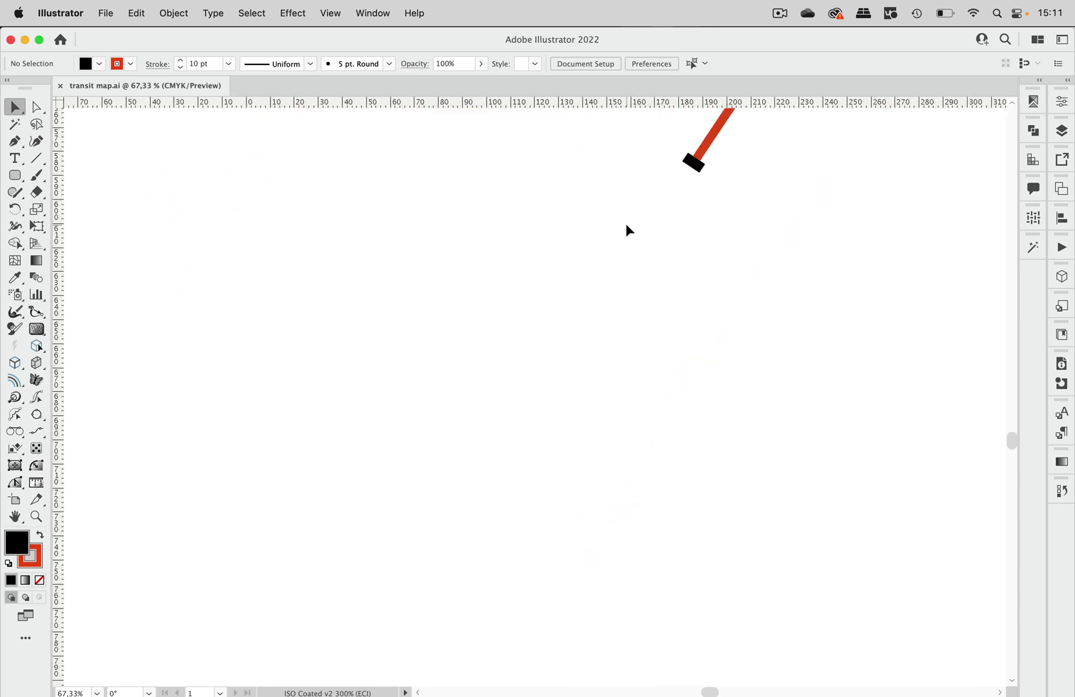
scroll(625, 229, down, 5)
scroll(626, 229, right, 2)
click(20, 178)
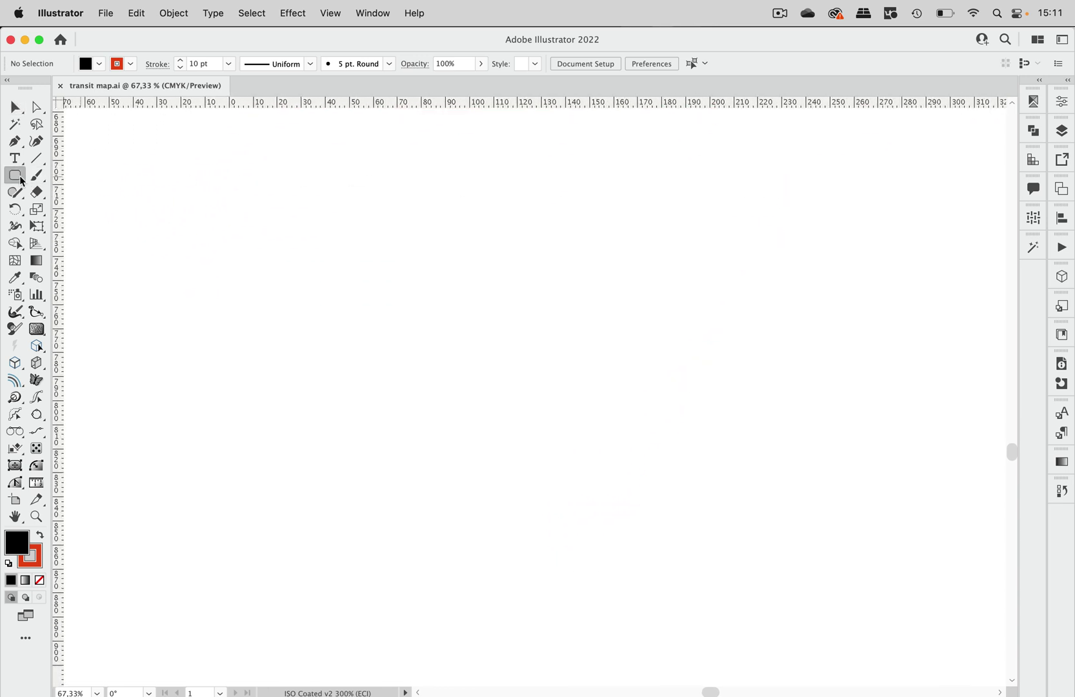
mouse_move(204, 198)
mouse_down()
mouse_move(690, 486)
mouse_move(708, 542)
mouse_move(737, 556)
mouse_up()
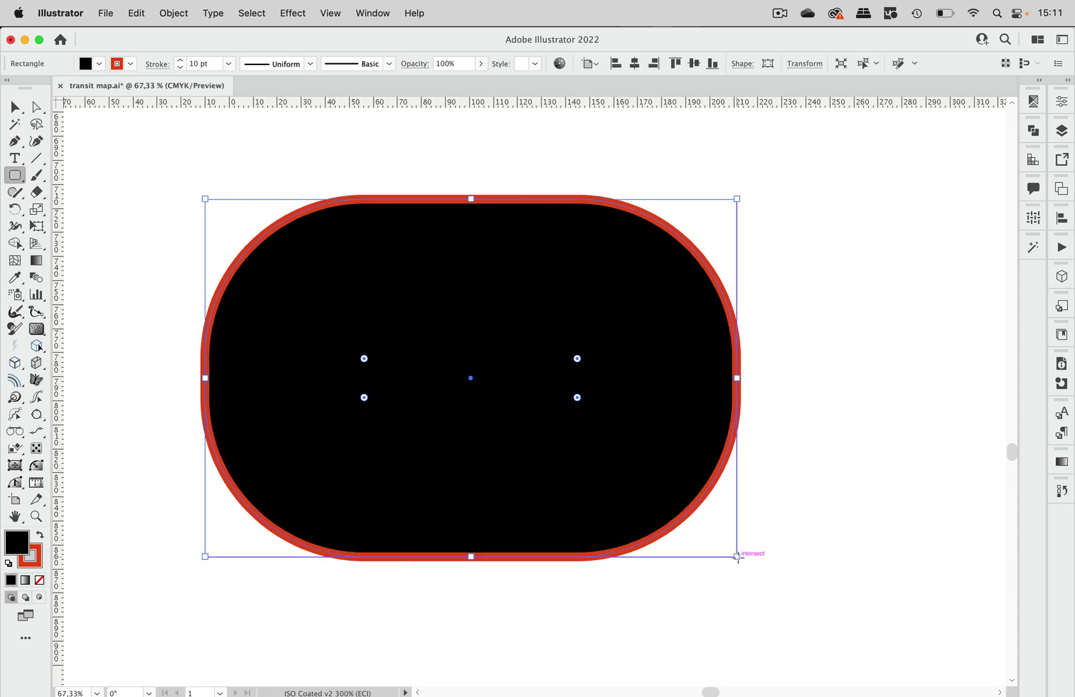
Remove the rounded rectangle's fill and reduce its corner radii to about 32 mm
click(39, 580)
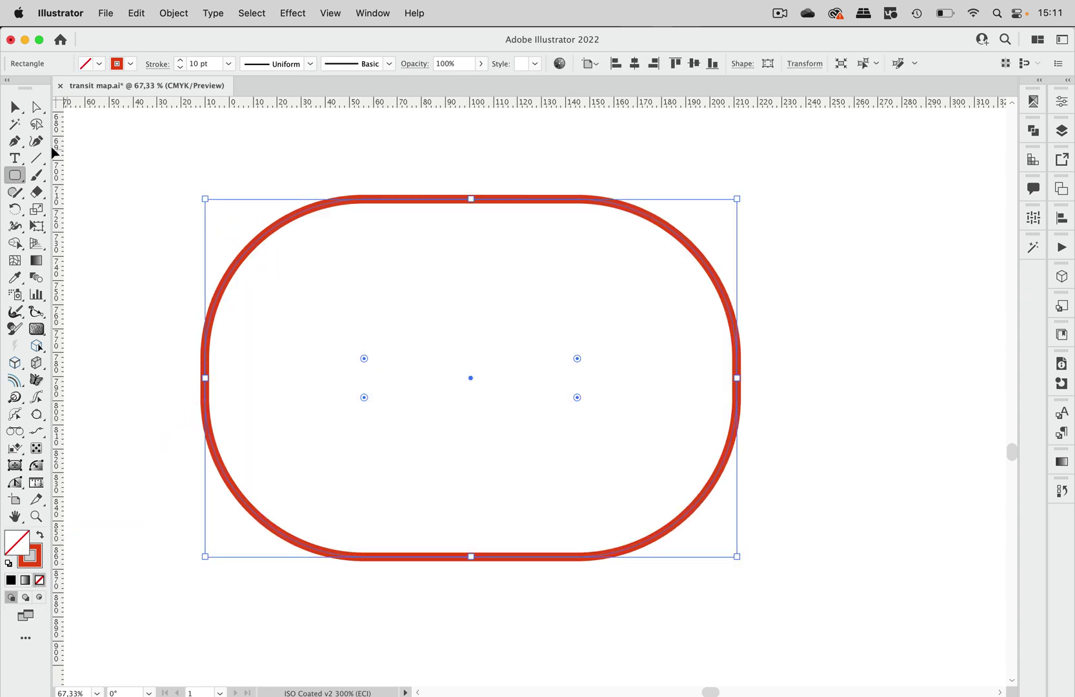
click(17, 108)
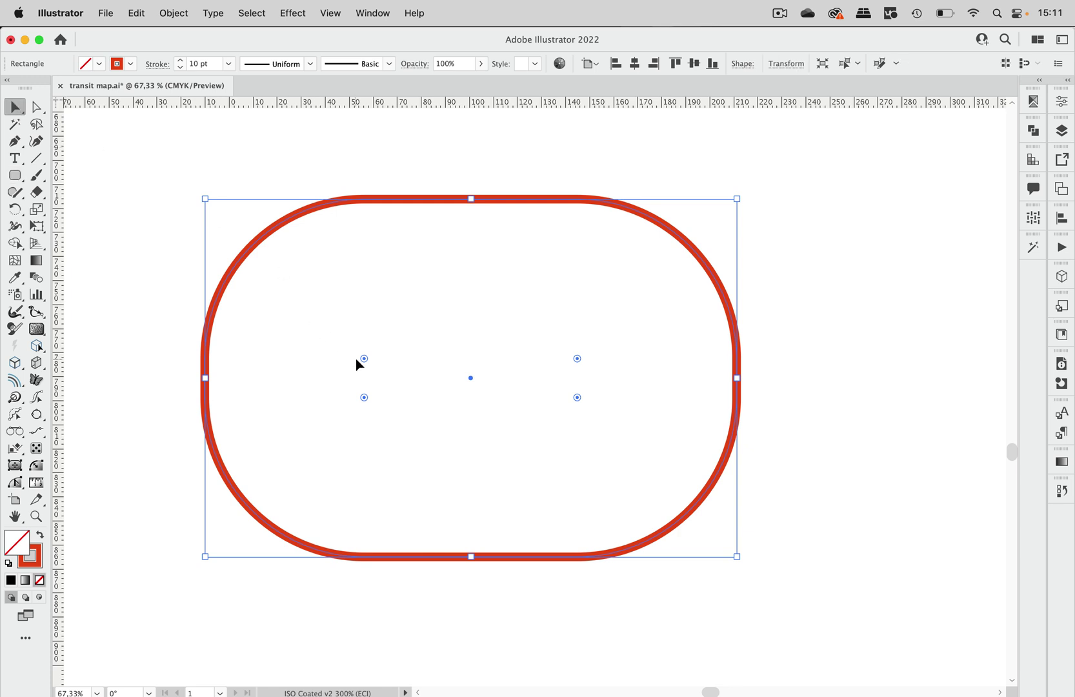
drag(364, 358, 279, 286)
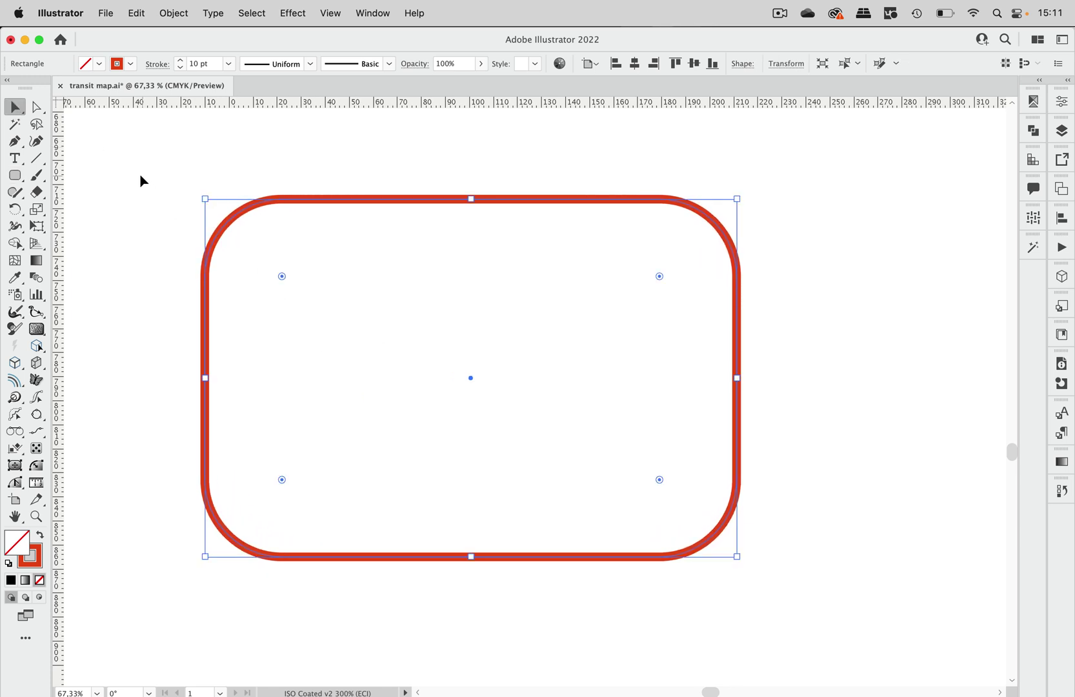
Draw a straight diagonal line from near the middle of the rectangle's upper edge down into its interior and deselect it
click(37, 157)
key(super+shift+a)
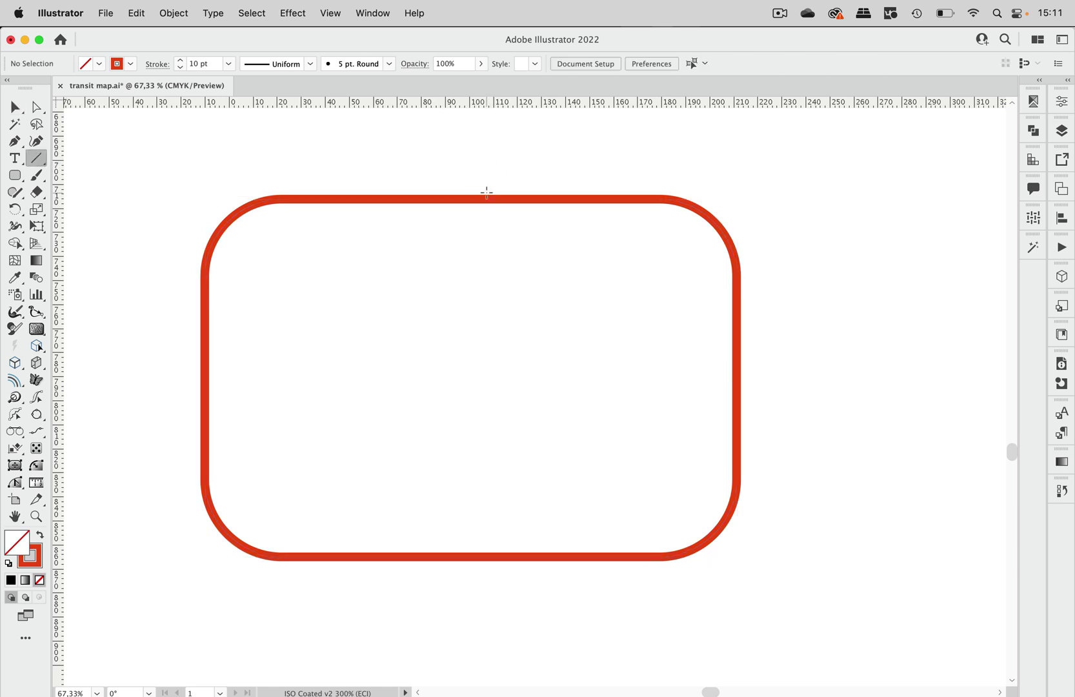
drag(482, 198, 332, 408)
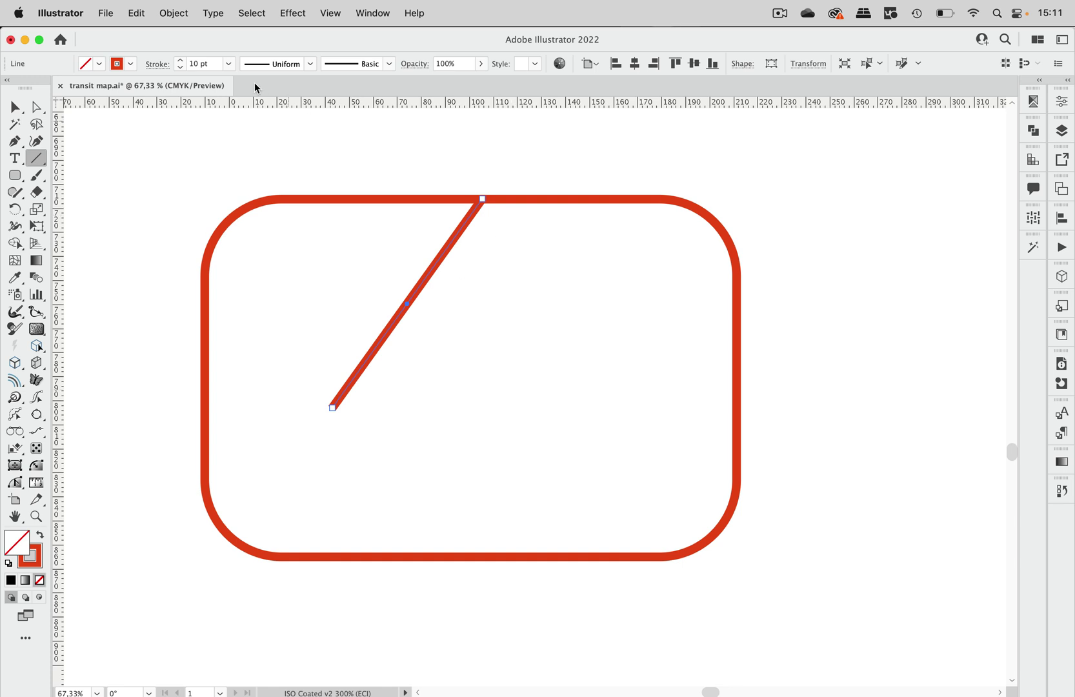
click(15, 107)
click(252, 129)
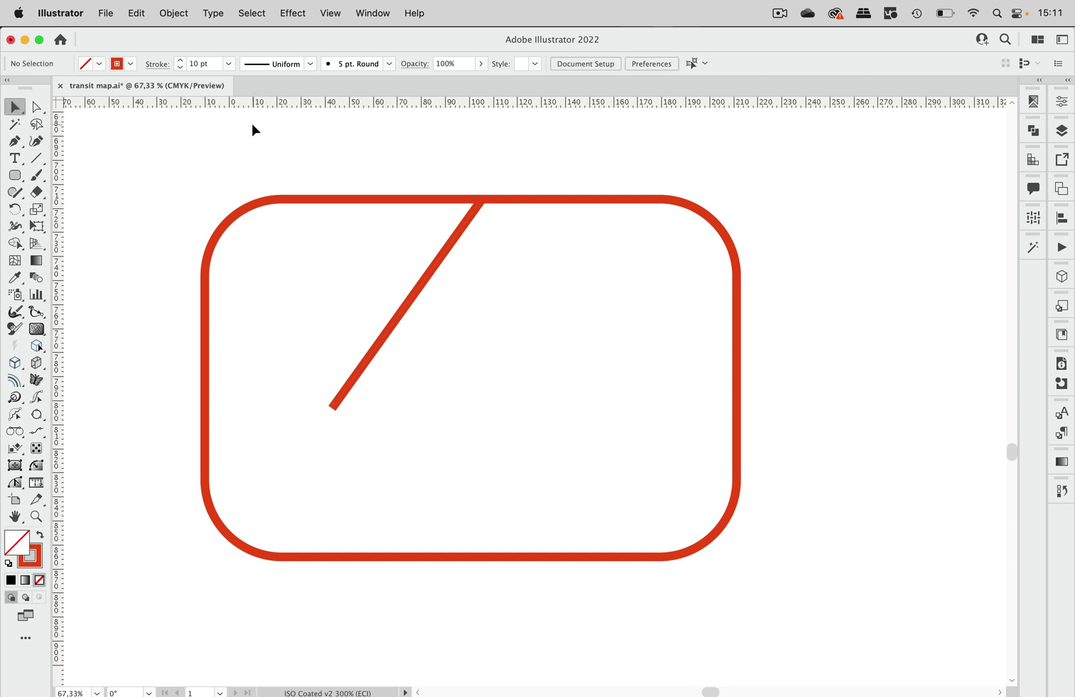
Start the AG Utilities Make Shape effect on the rounded rectangle with Circle as type and positioning set to Above Original
click(323, 202)
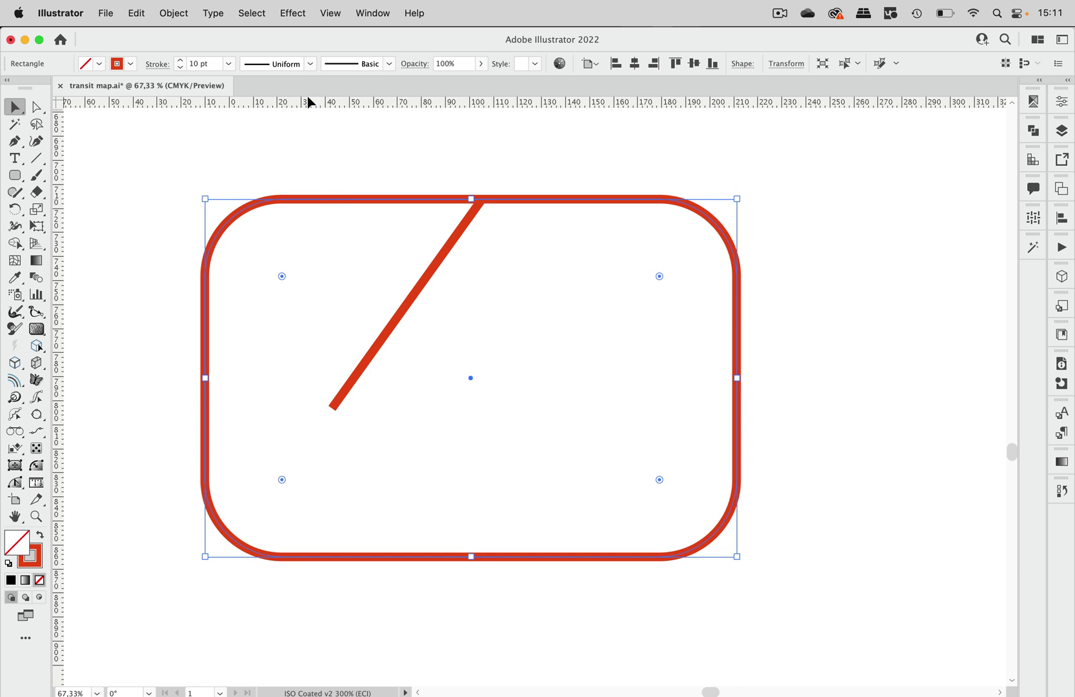
click(298, 14)
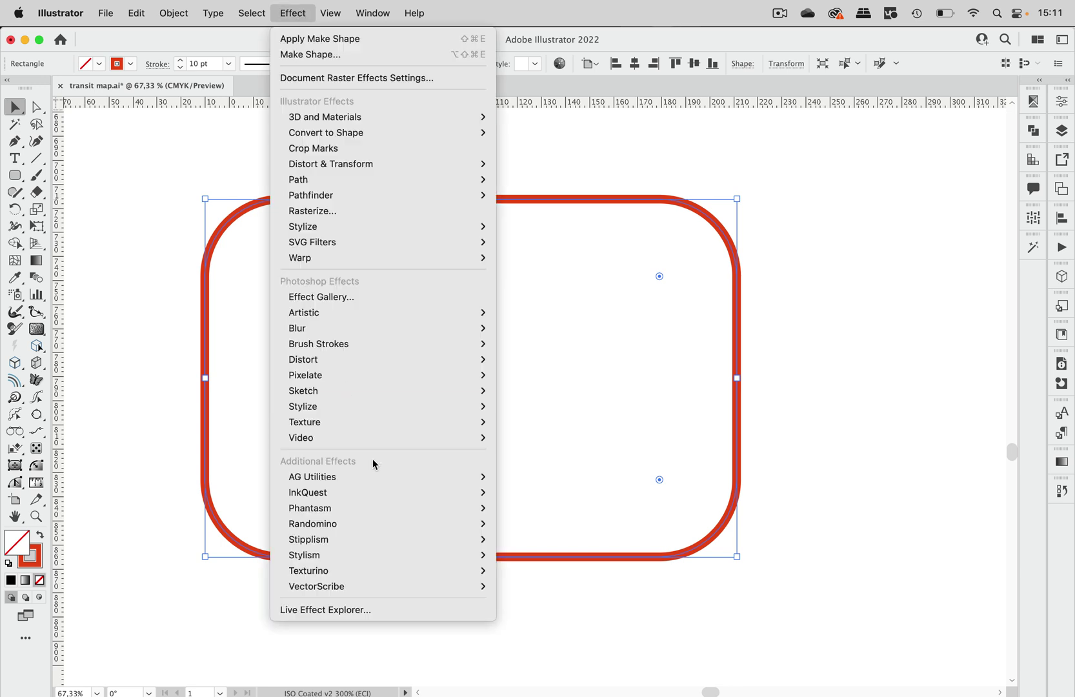
mouse_move(359, 477)
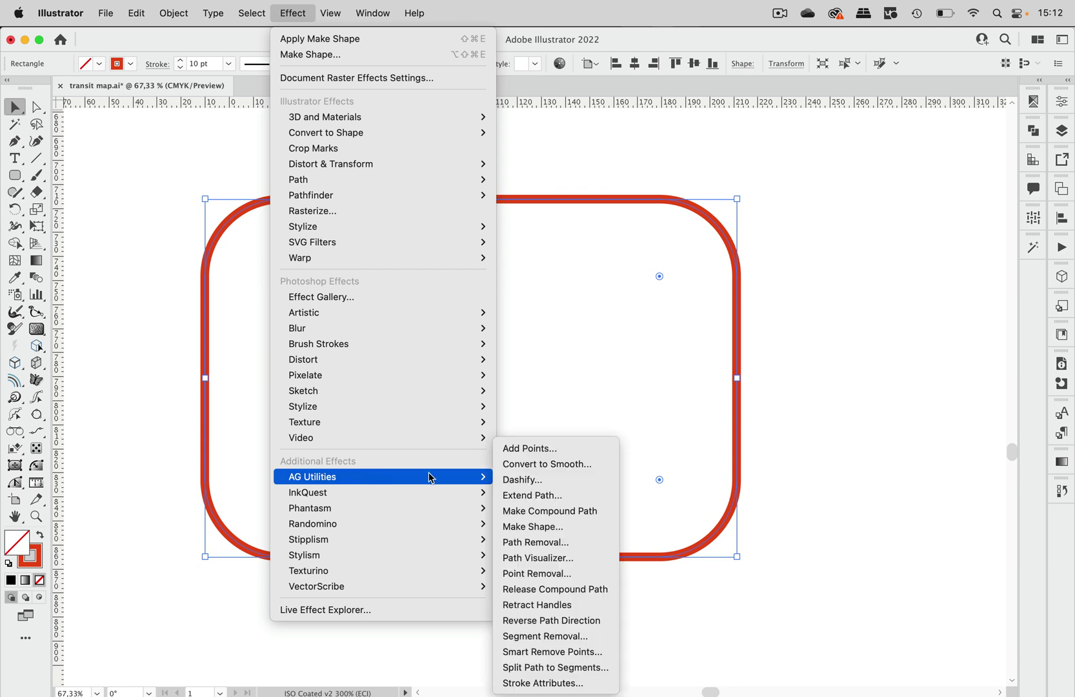
click(576, 528)
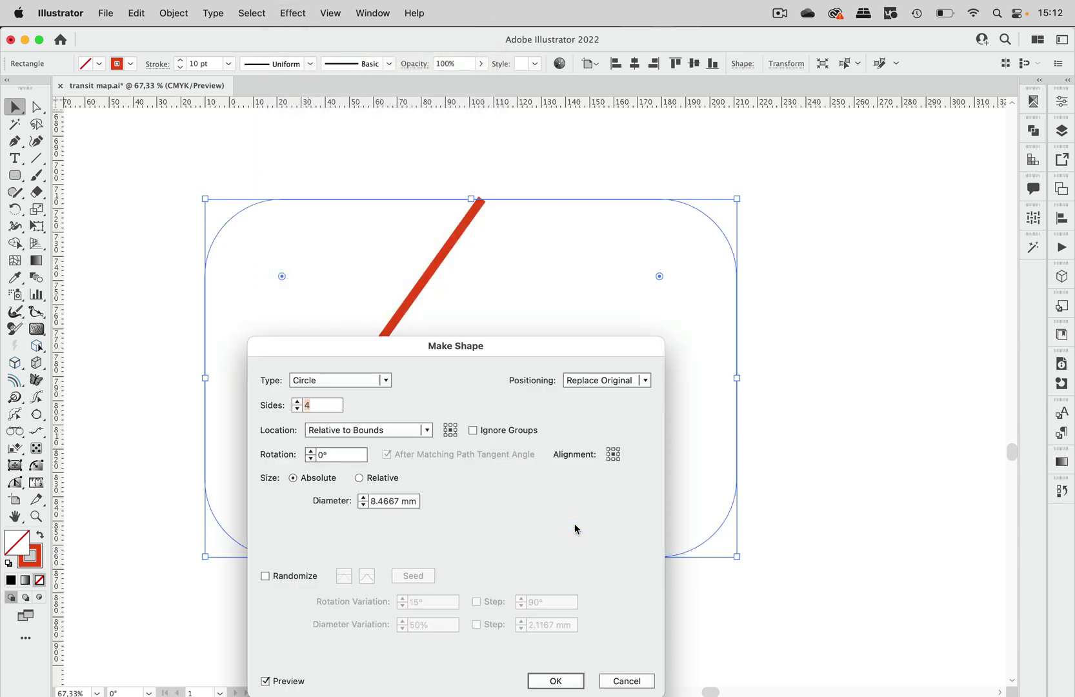
drag(536, 357, 929, 192)
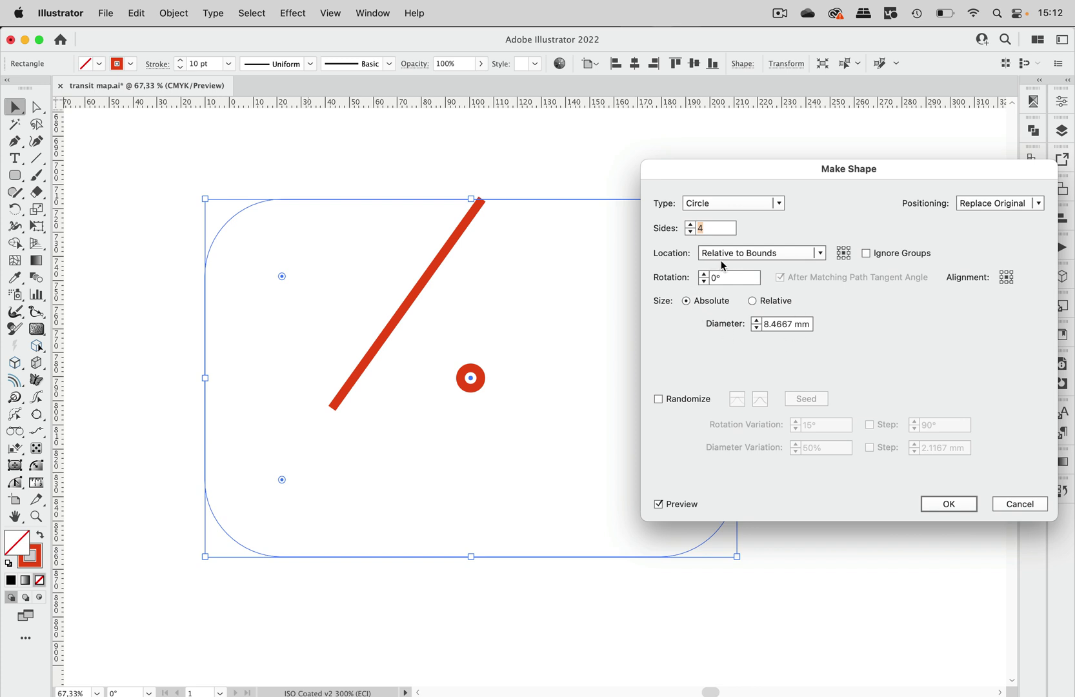
click(1004, 204)
click(996, 220)
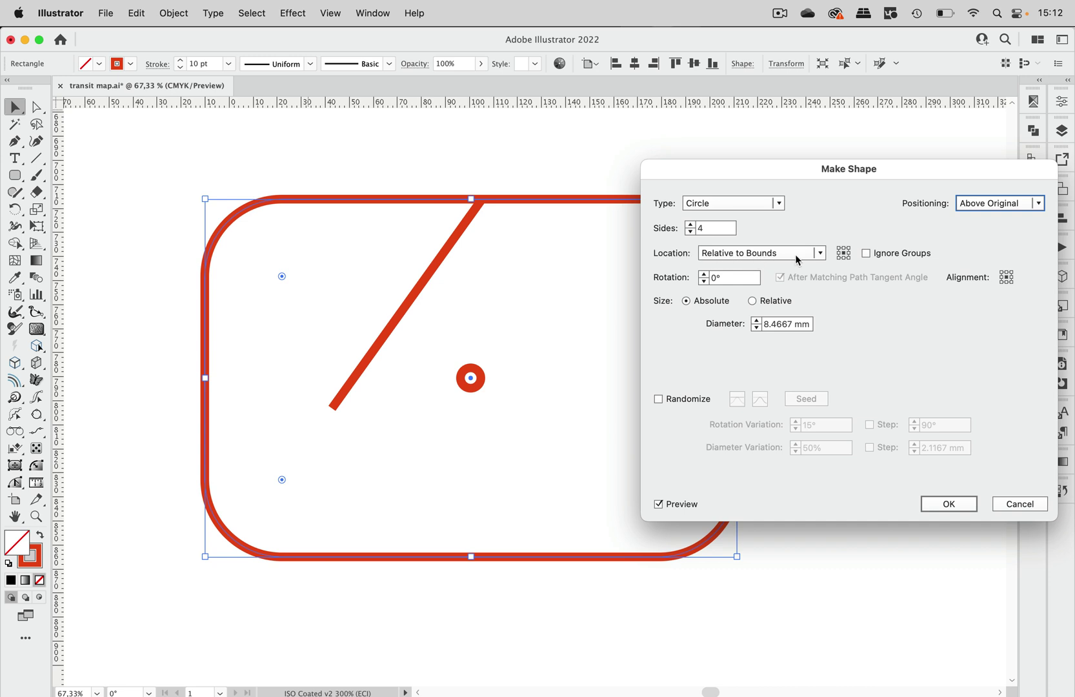
Try the Along Path (Once), Along Each Segment and At Anchor Points locations for the circles
click(818, 253)
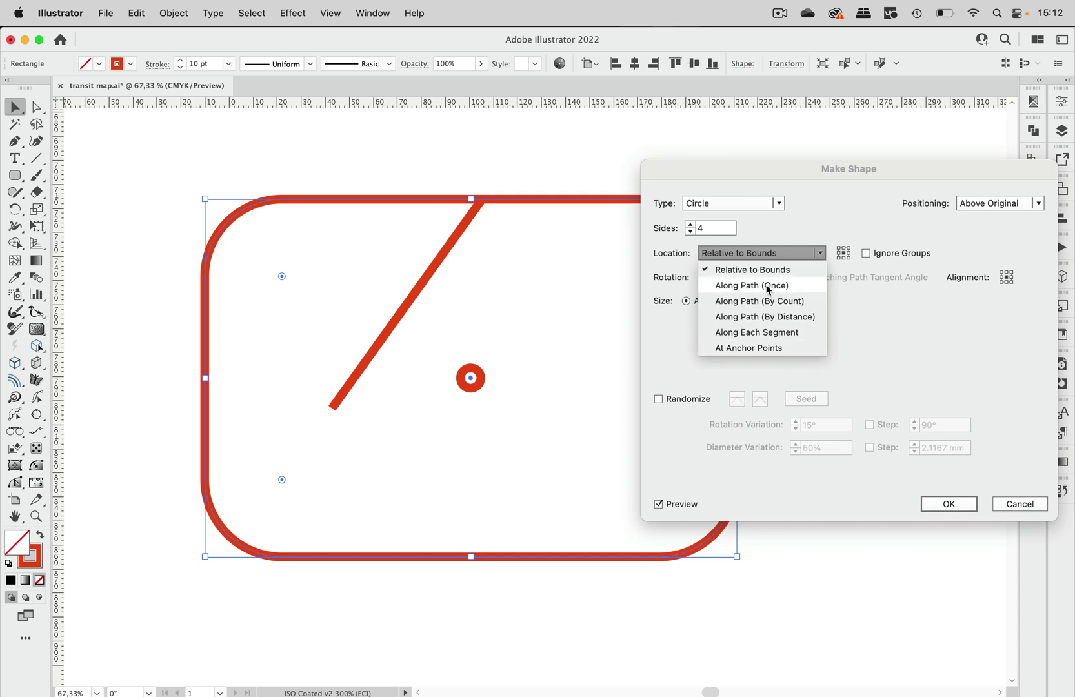
click(742, 285)
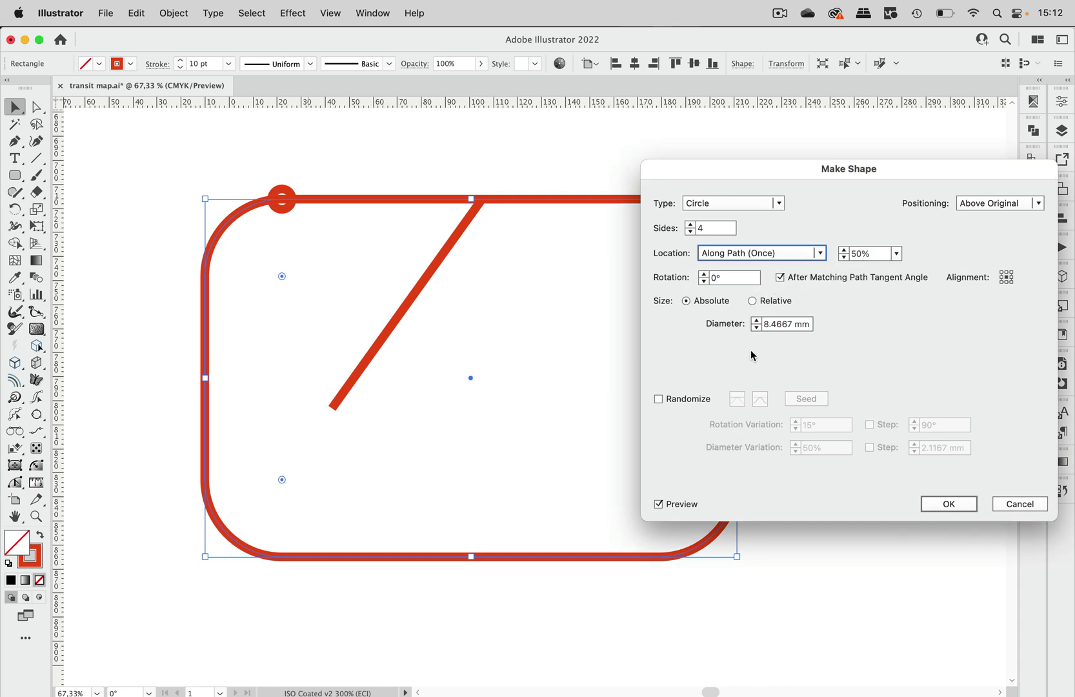
click(781, 253)
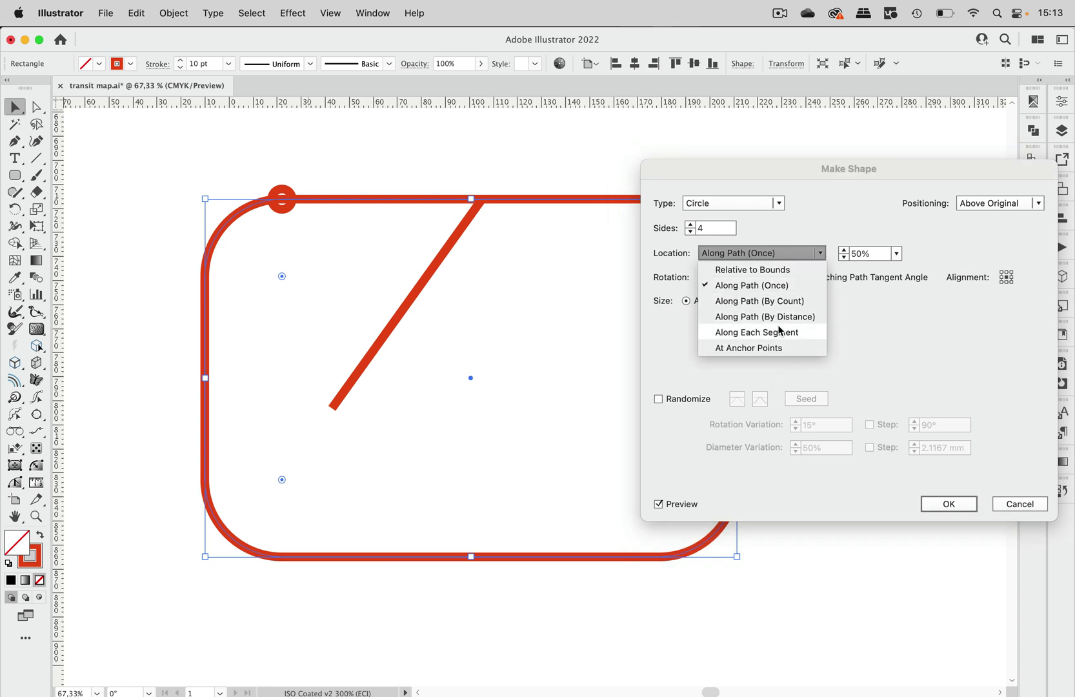
click(739, 332)
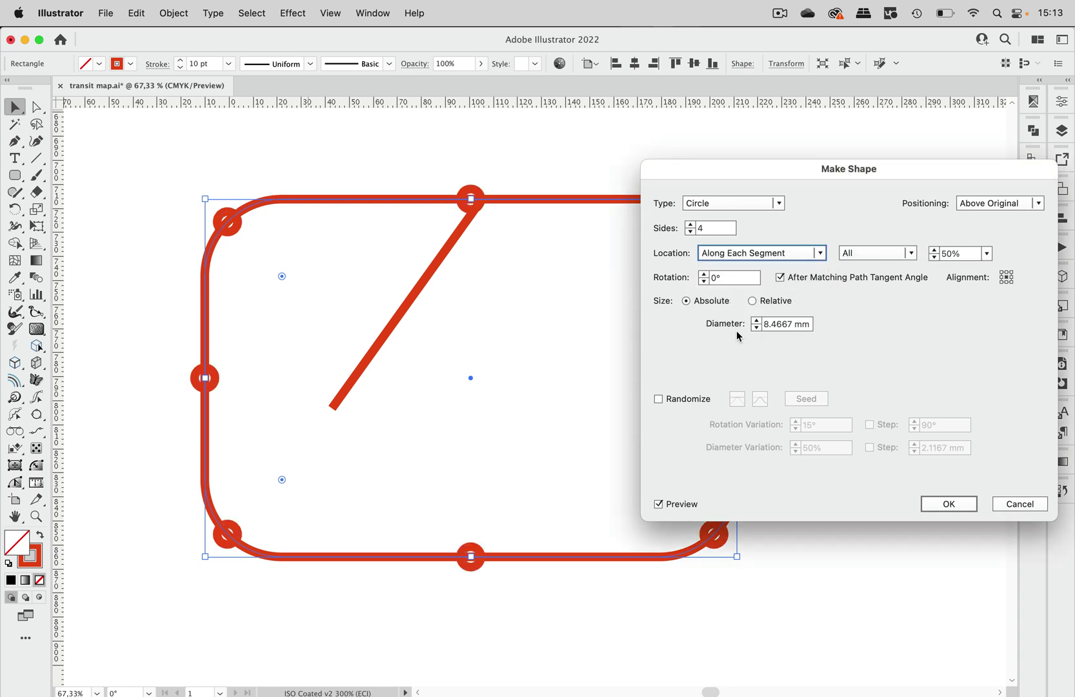
click(736, 255)
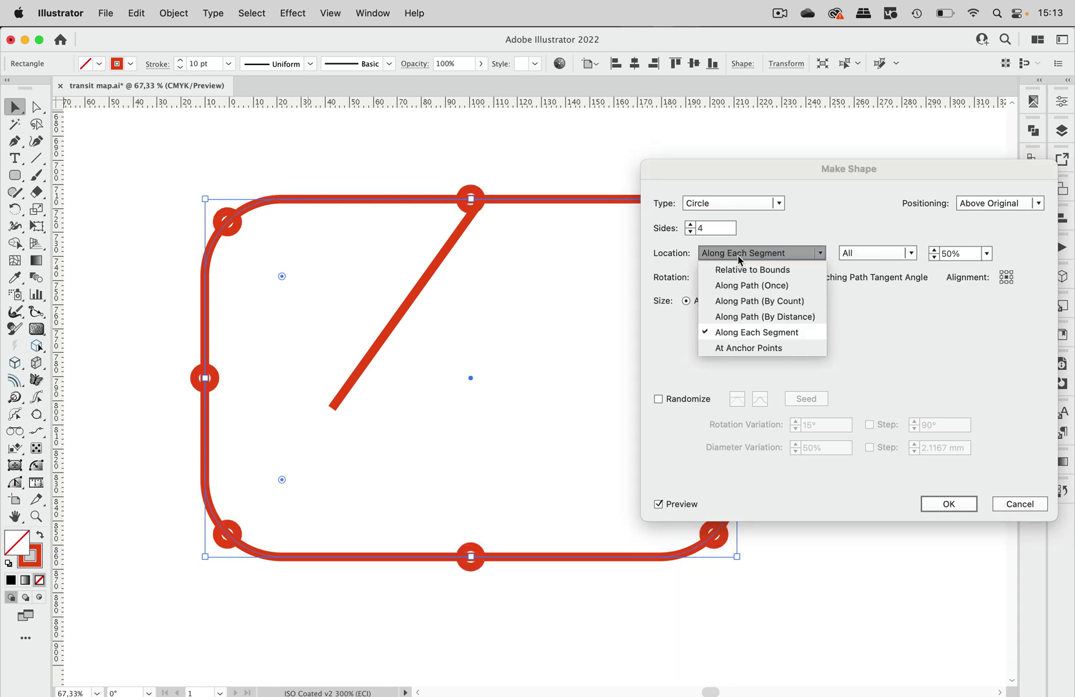
click(732, 347)
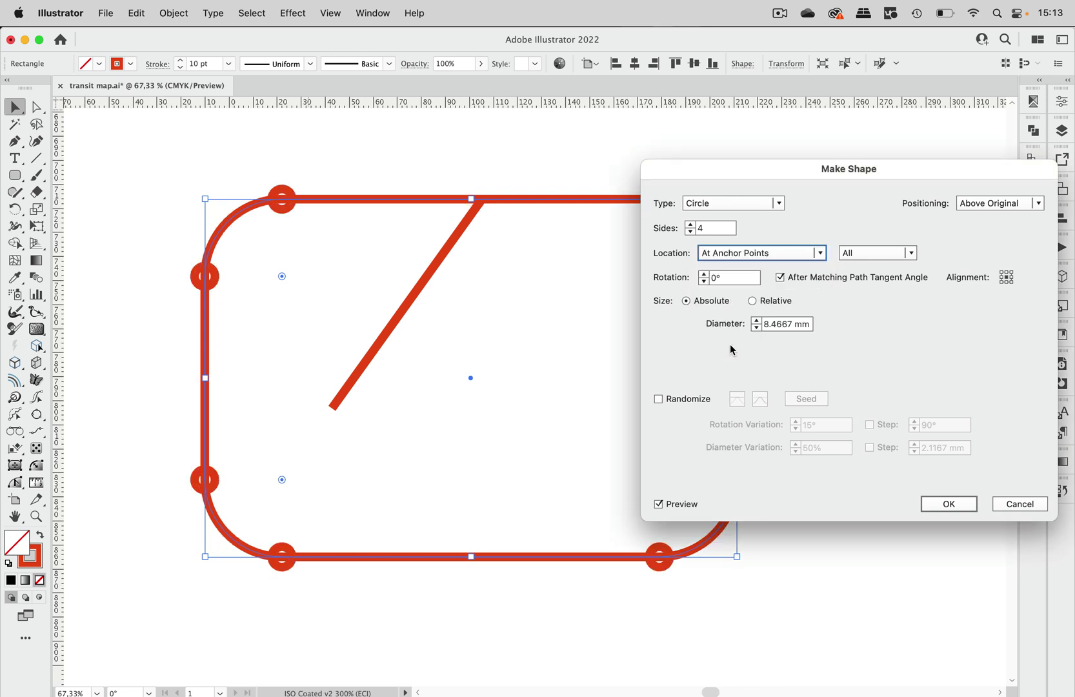
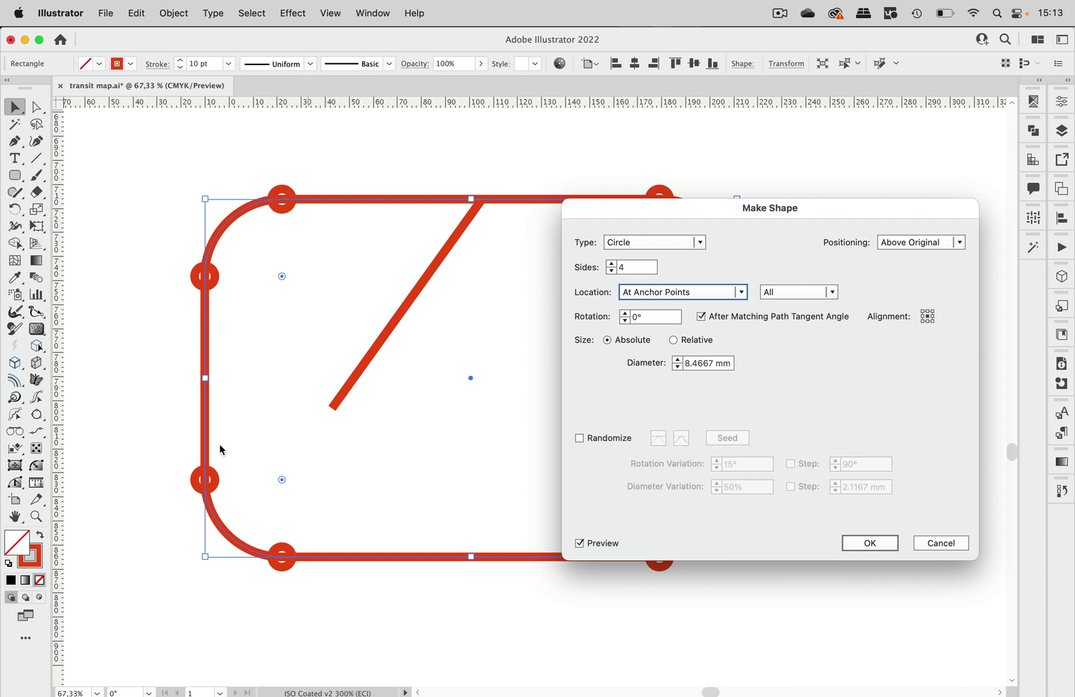
Try randomizing the circles and placing them with the Along Path (By Count) location
click(624, 438)
drag(659, 225, 616, 194)
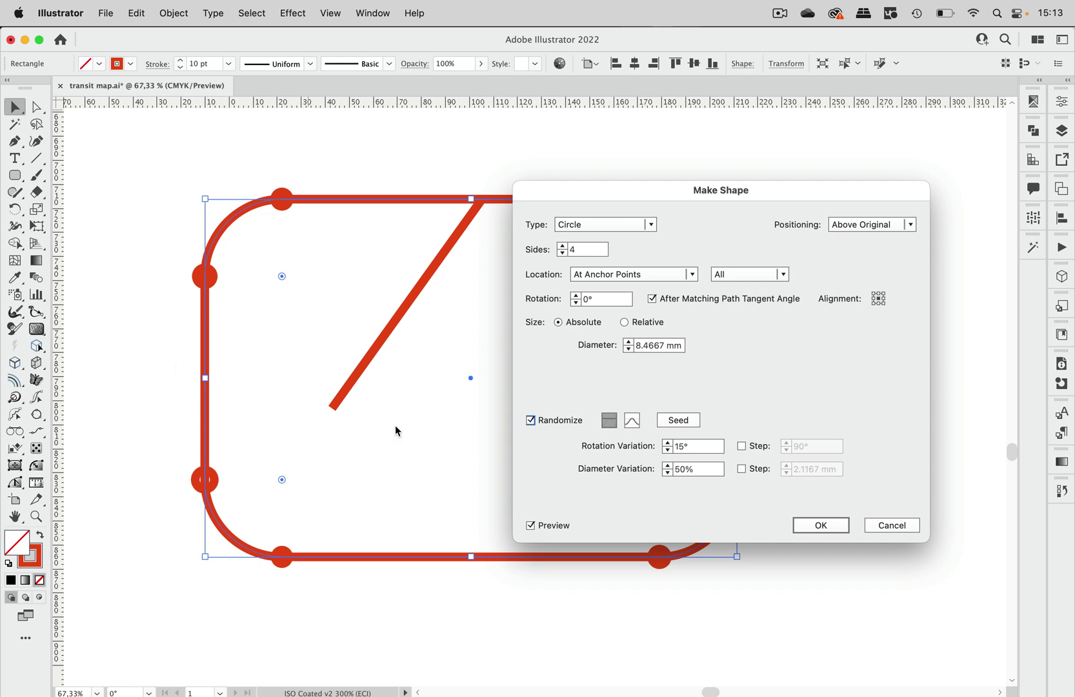
click(648, 273)
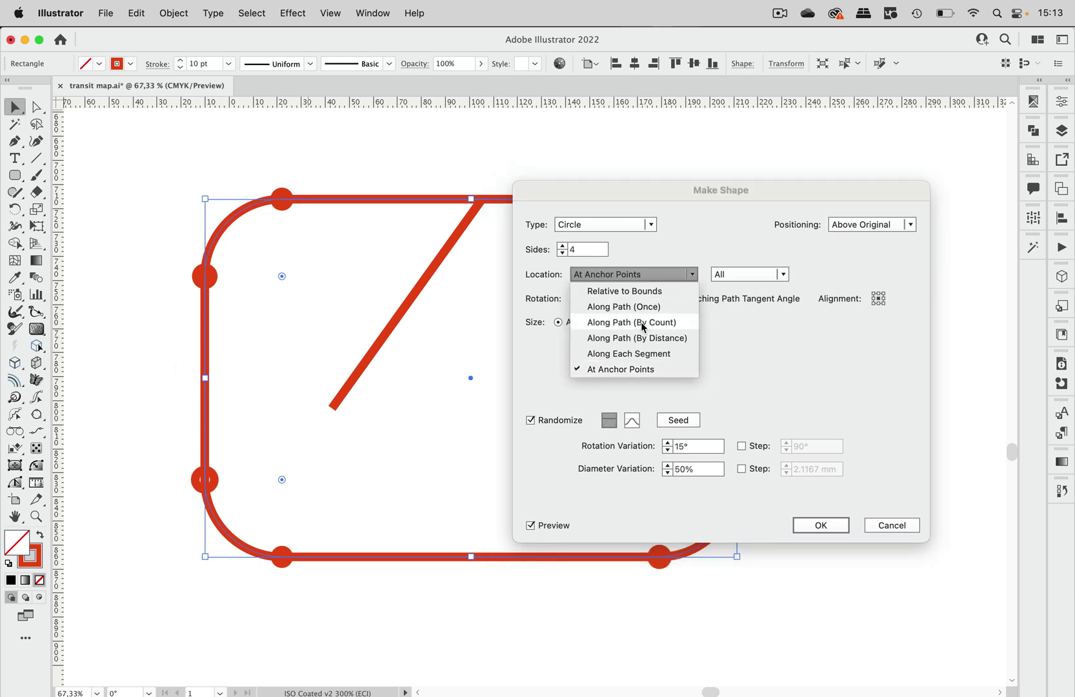
click(641, 382)
drag(648, 200, 750, 210)
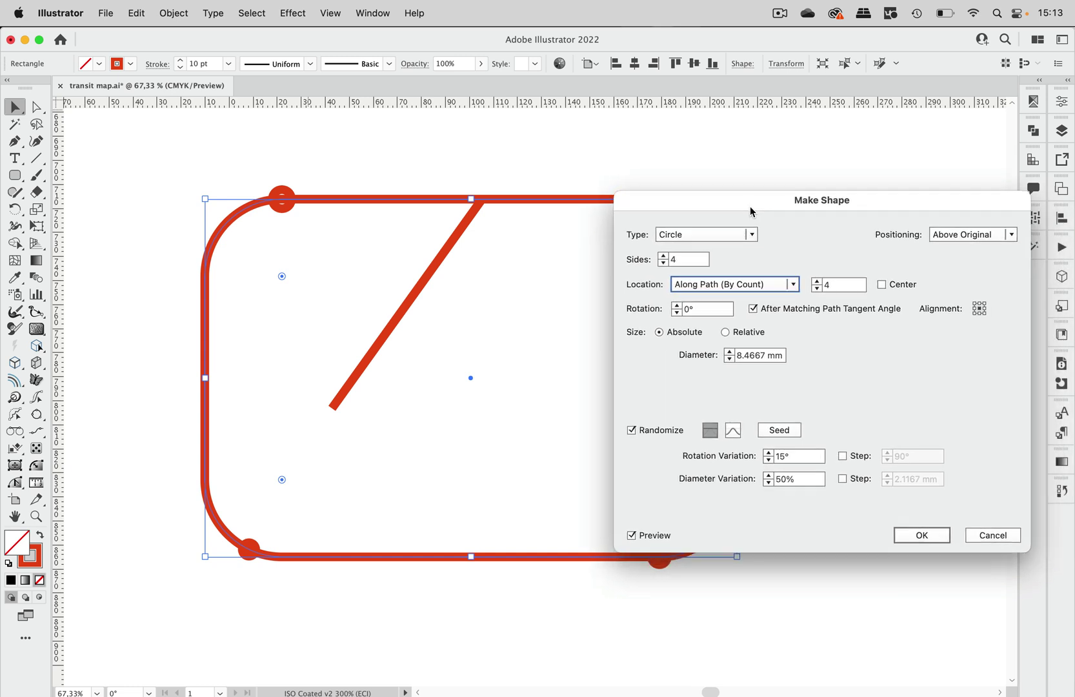
Place the circles At Anchor Points with Randomize off and apply the Make Shape effect
click(734, 285)
click(721, 379)
click(661, 432)
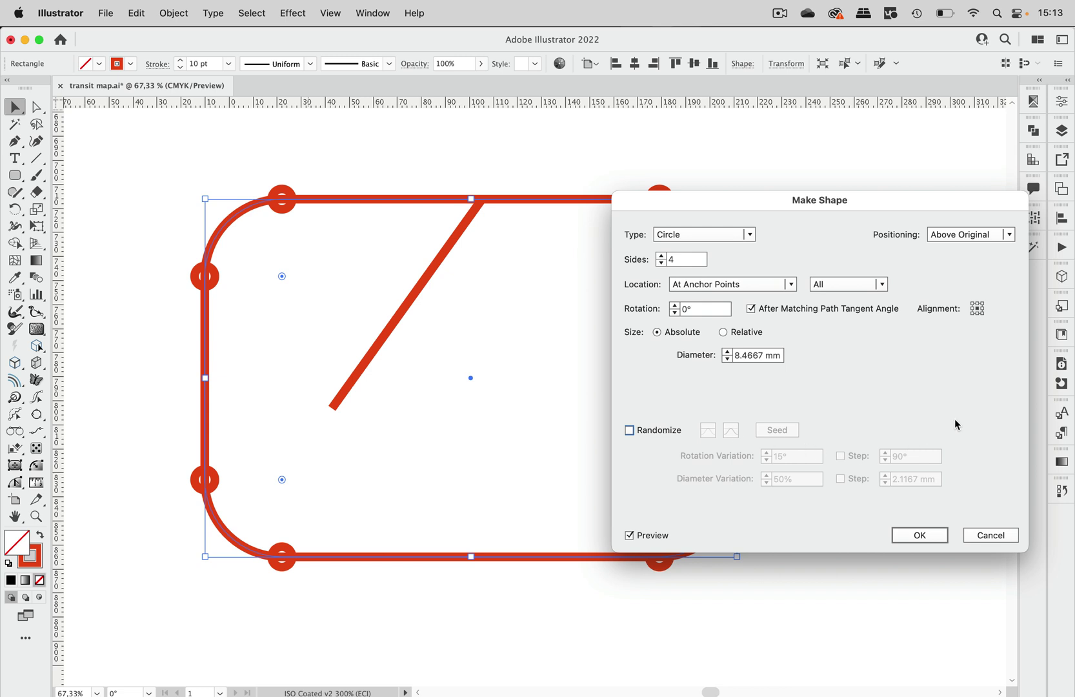
click(920, 535)
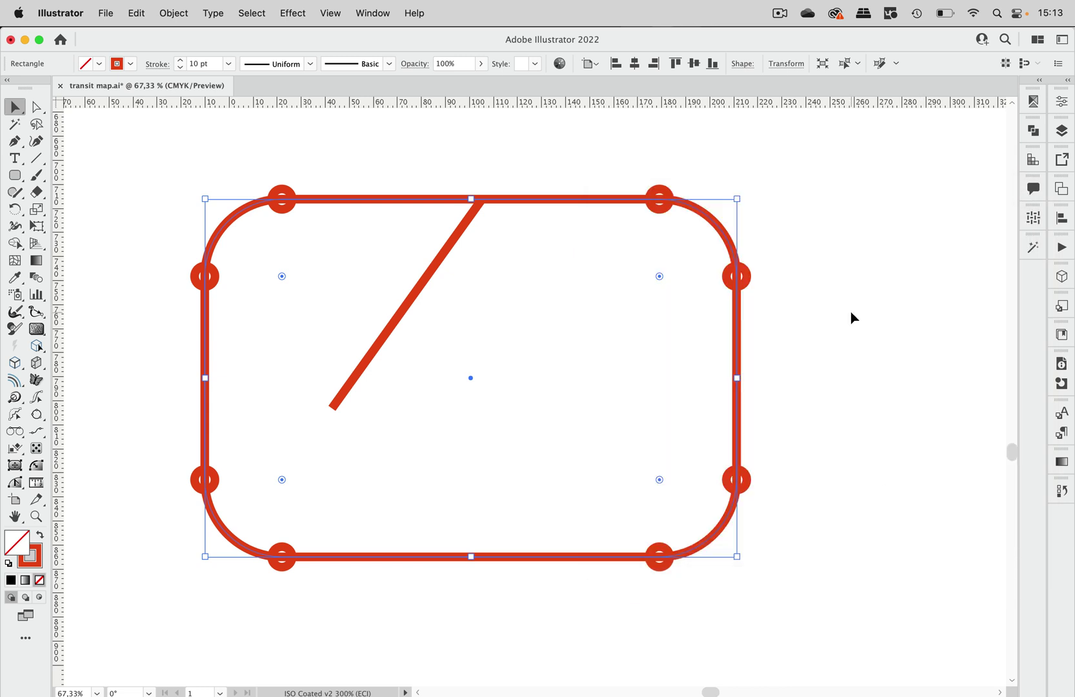
Display the rounded rectangle's Appearance attributes beside the artwork and select its Make Shape effect entry
scroll(852, 317, right, 3)
scroll(815, 309, down, 1)
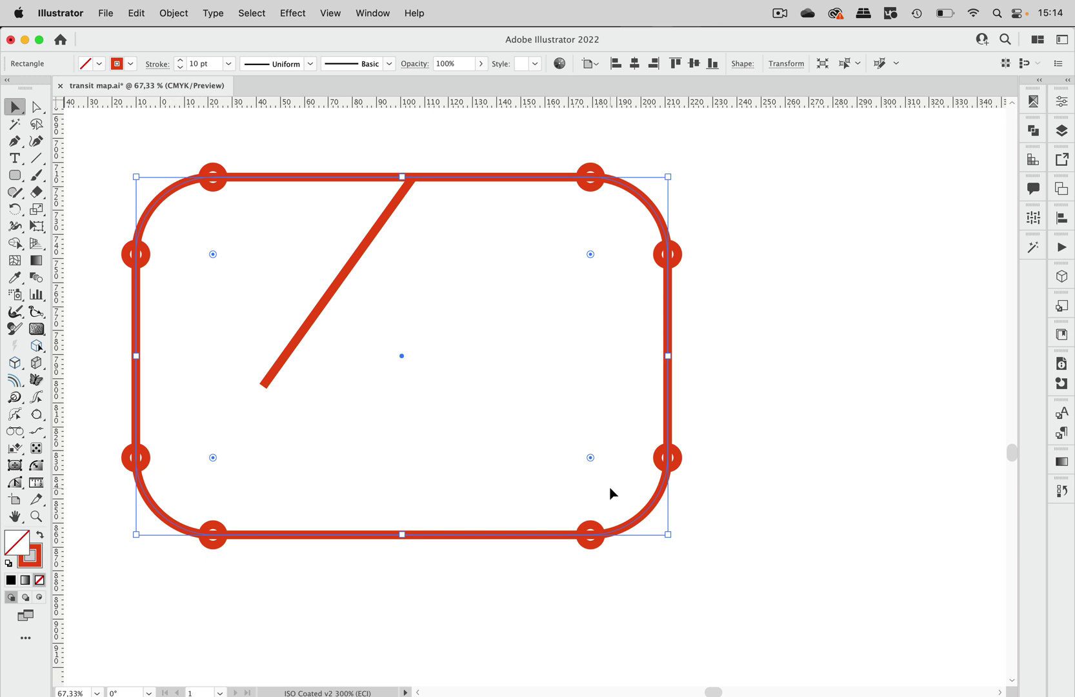
click(373, 13)
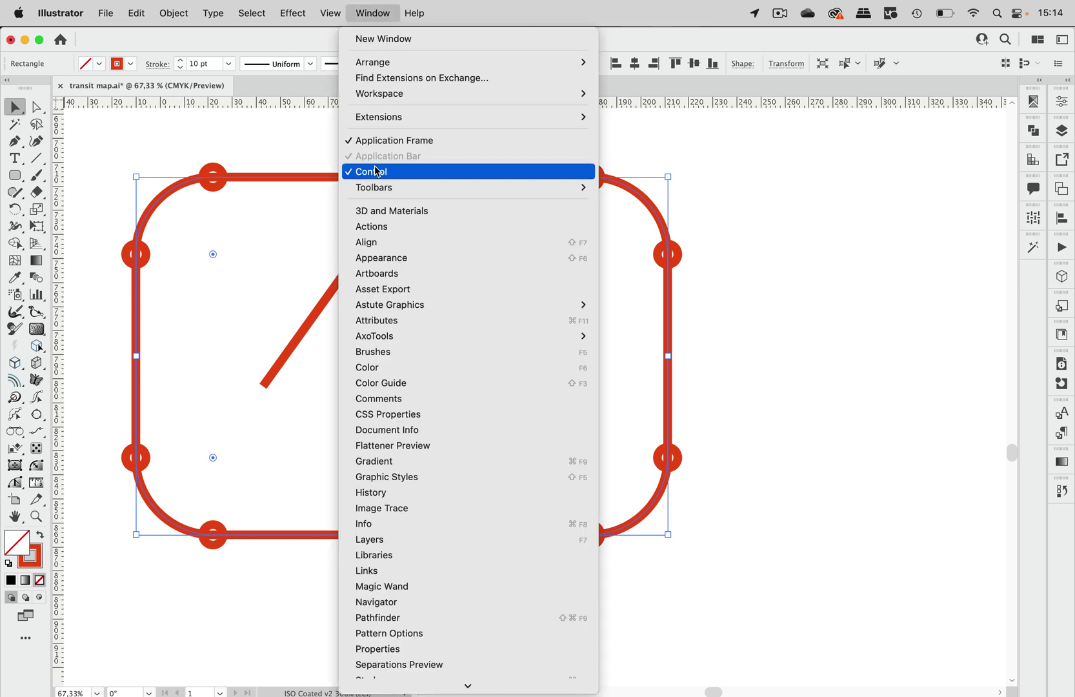
click(381, 258)
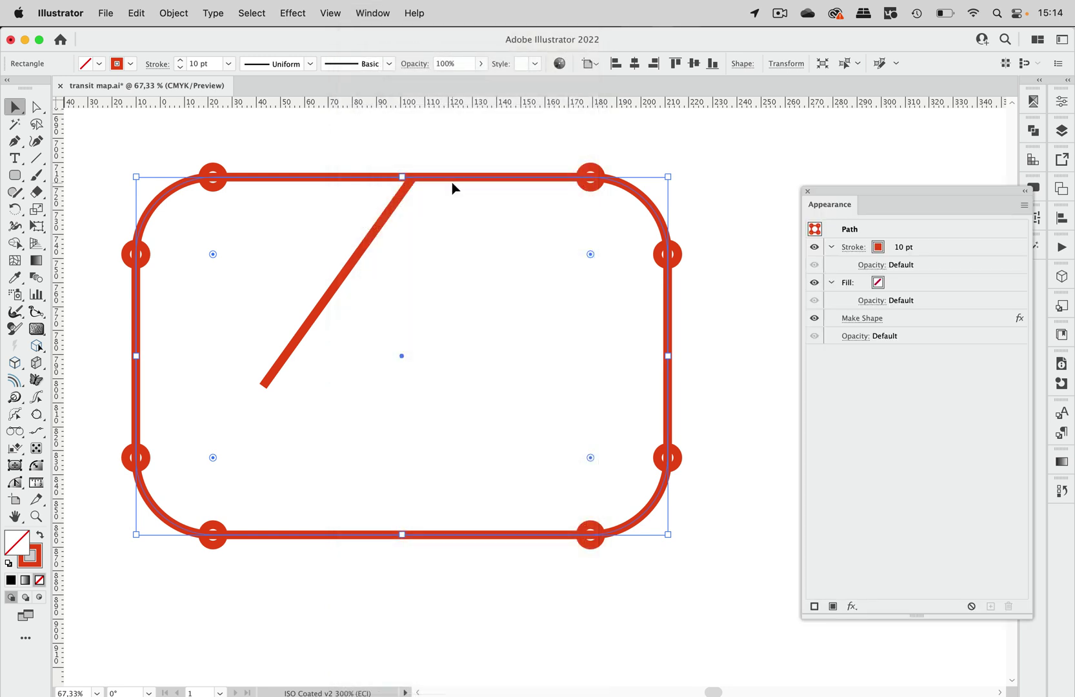
drag(873, 197, 779, 175)
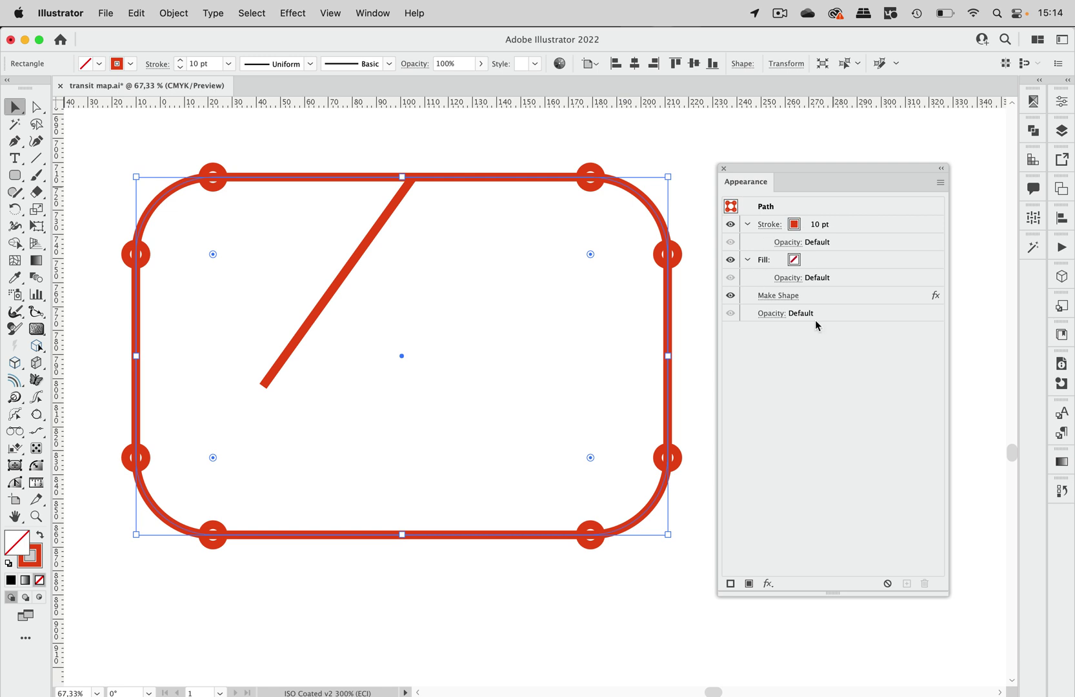
click(827, 296)
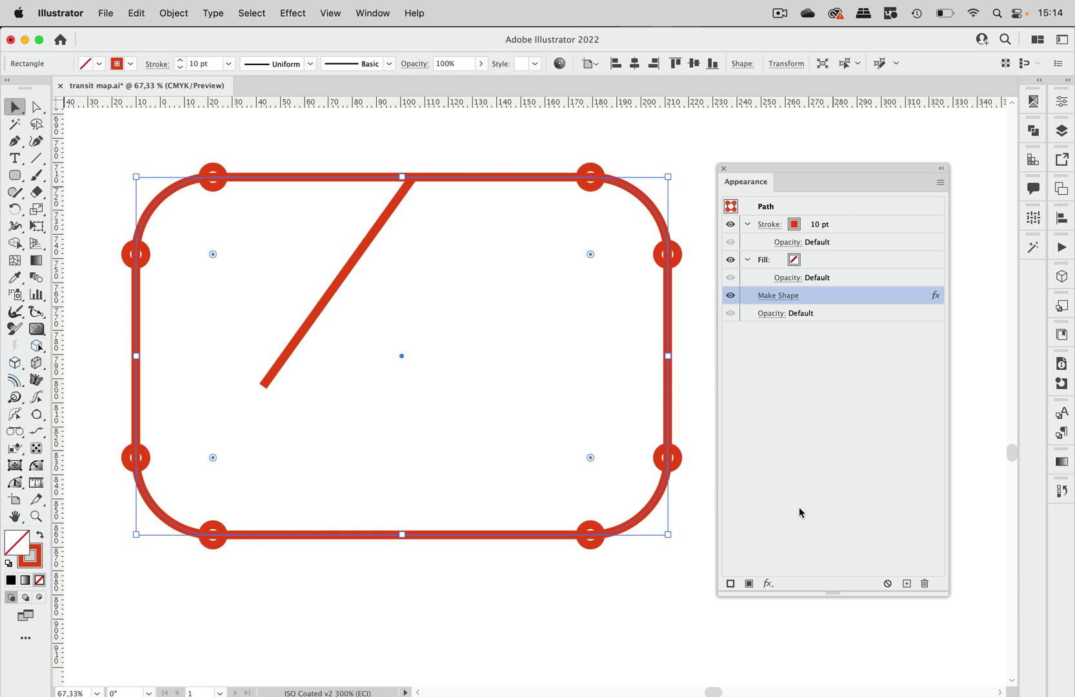
Add a second stroke to the rounded rectangle above the red one, coloured black with a 5 pt weight
click(731, 583)
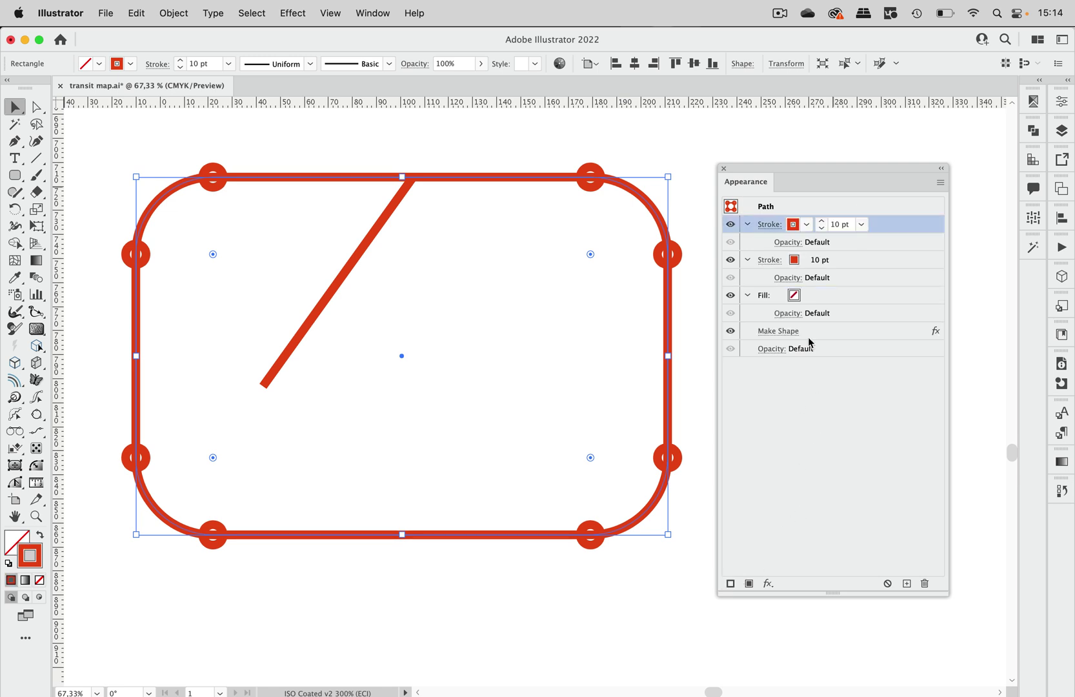
click(808, 225)
click(691, 248)
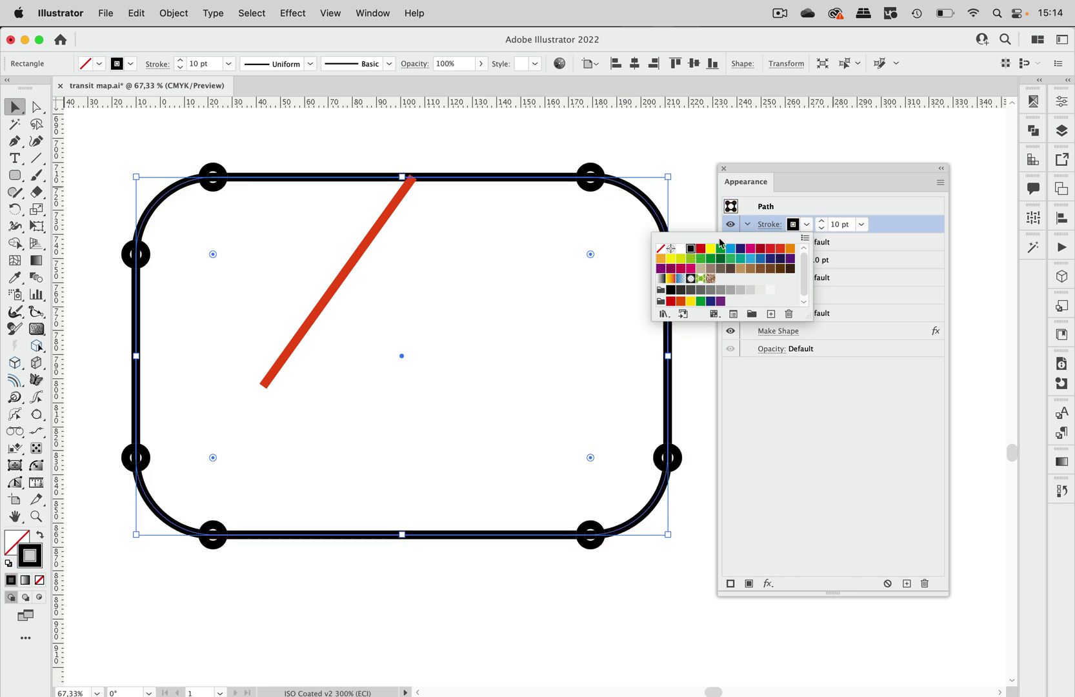
click(823, 231)
click(823, 231)
click(823, 231)
click(823, 231)
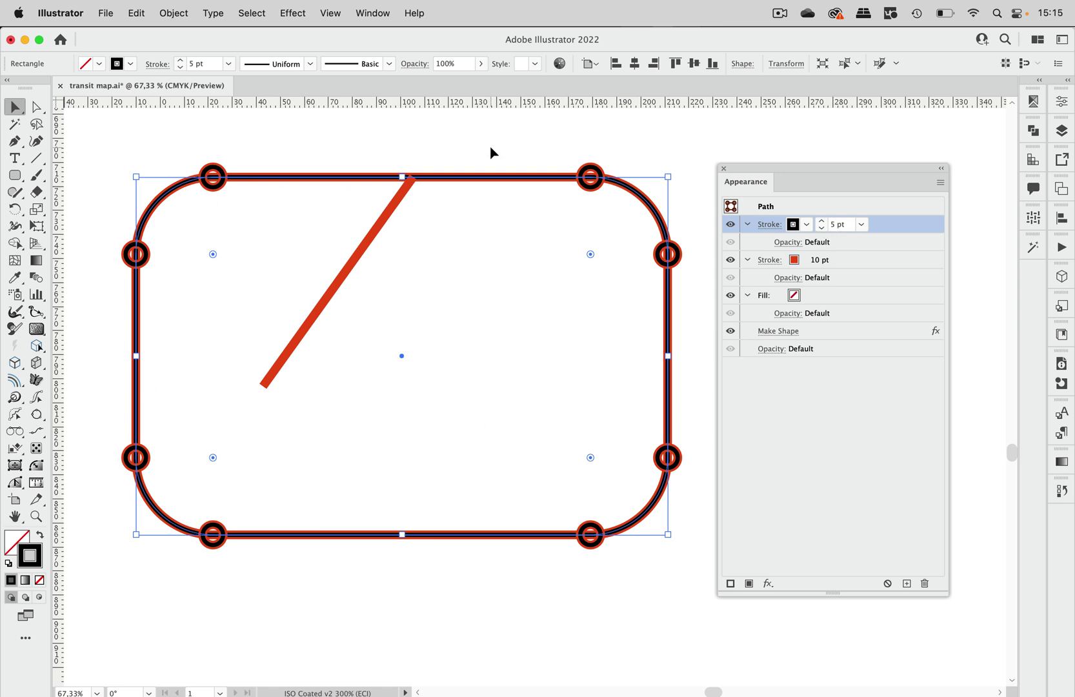
Set the black stroke's weight to 3 pt and move the Make Shape effect onto that stroke only
click(822, 228)
click(822, 229)
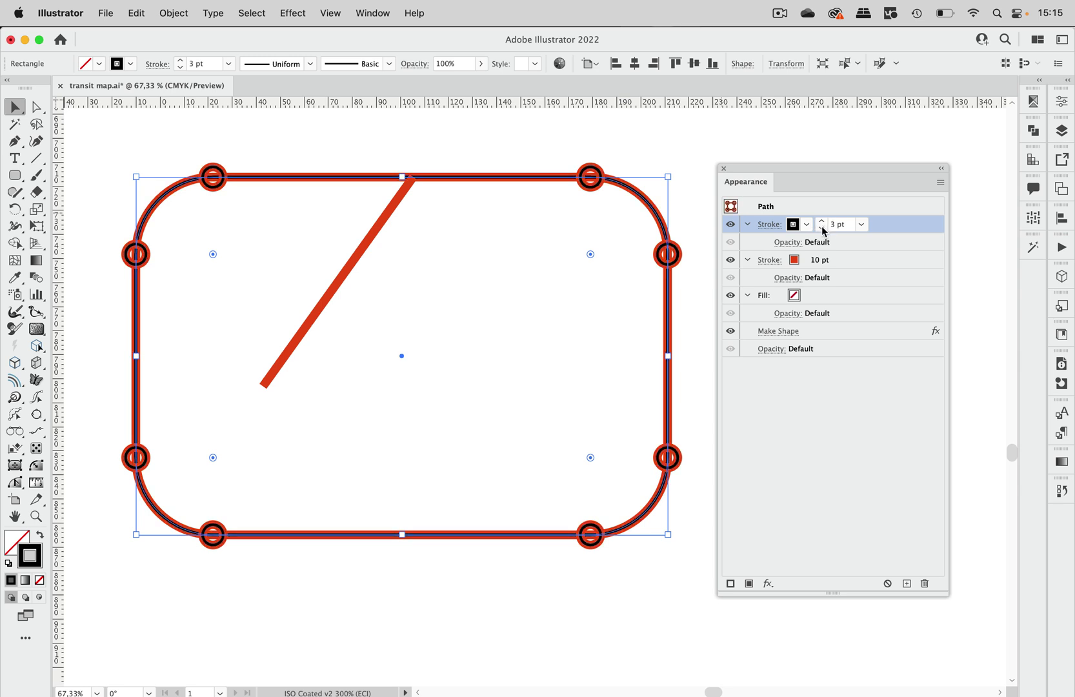
click(810, 331)
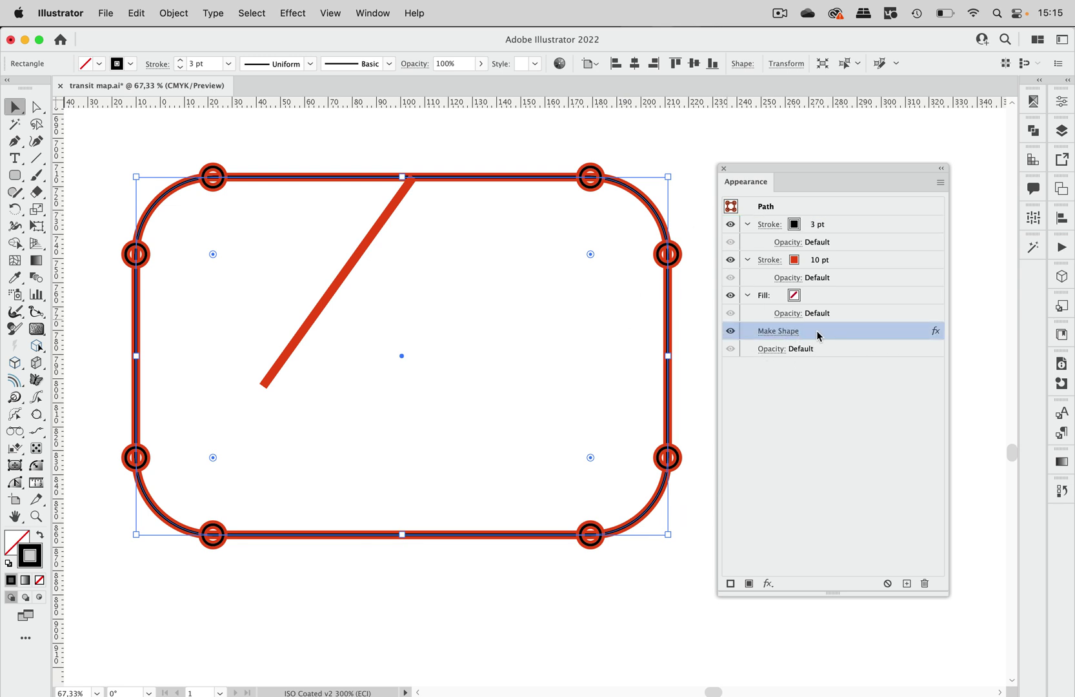
mouse_move(818, 334)
mouse_down()
mouse_move(830, 293)
mouse_move(824, 236)
mouse_up()
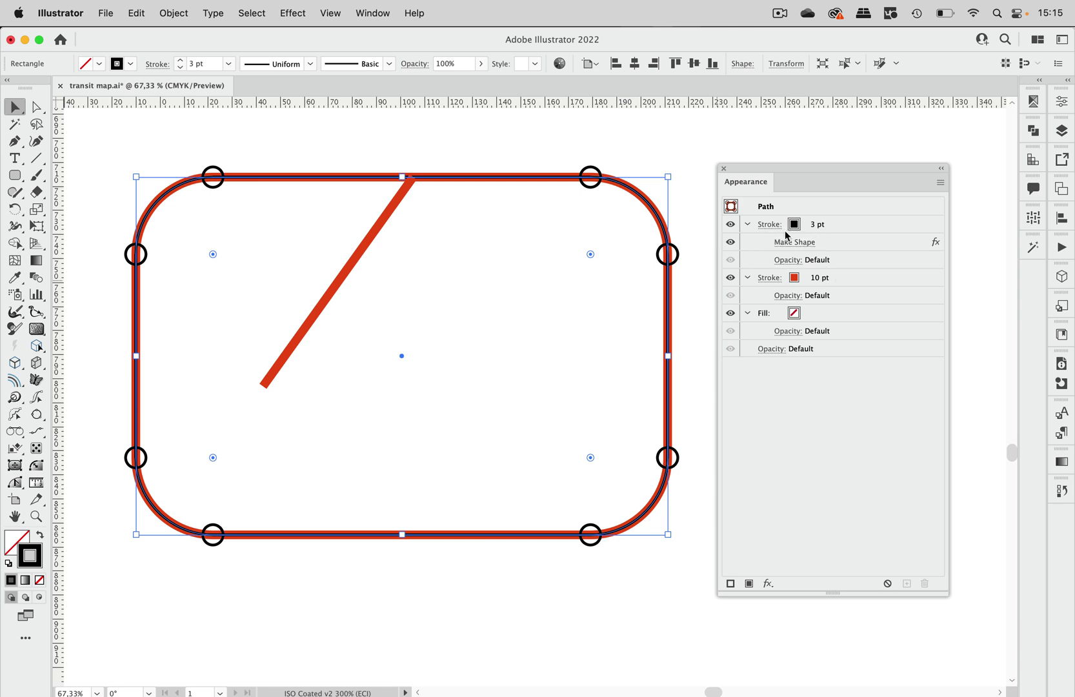
click(837, 249)
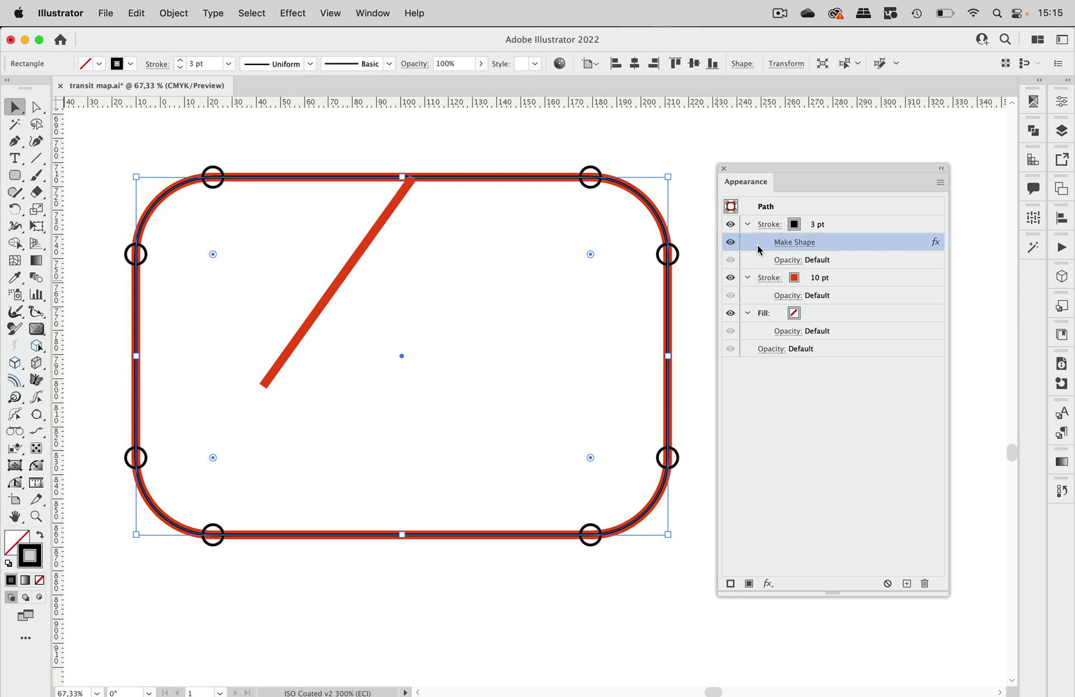
click(627, 228)
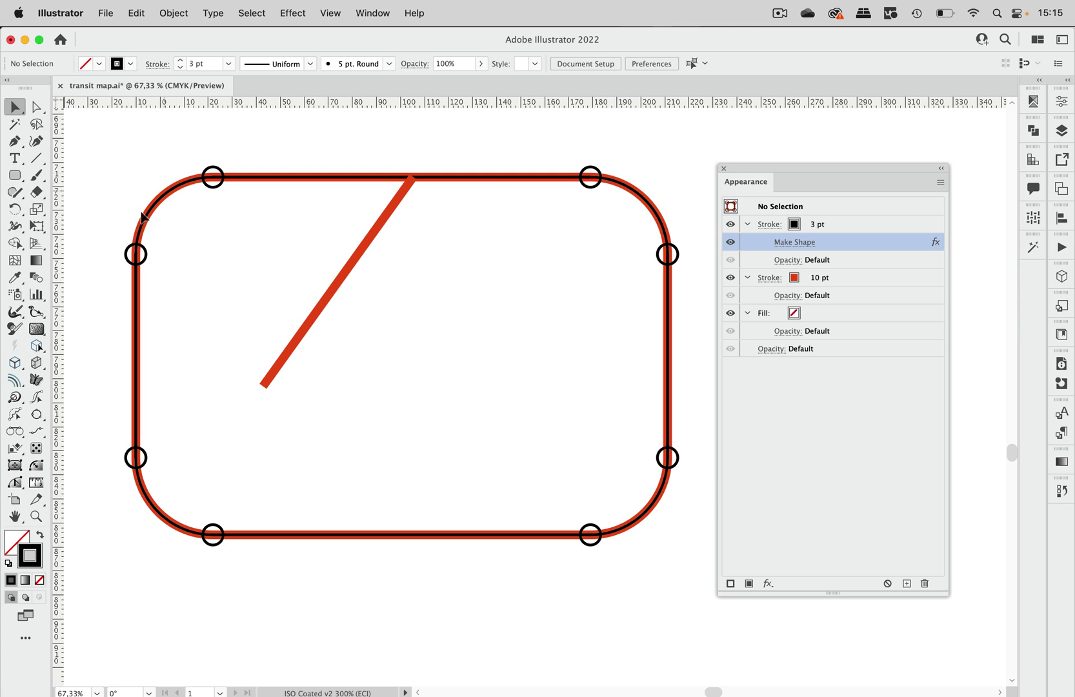
Set the positioning of the black stroke's Make Shape effect to Replace Original
click(602, 184)
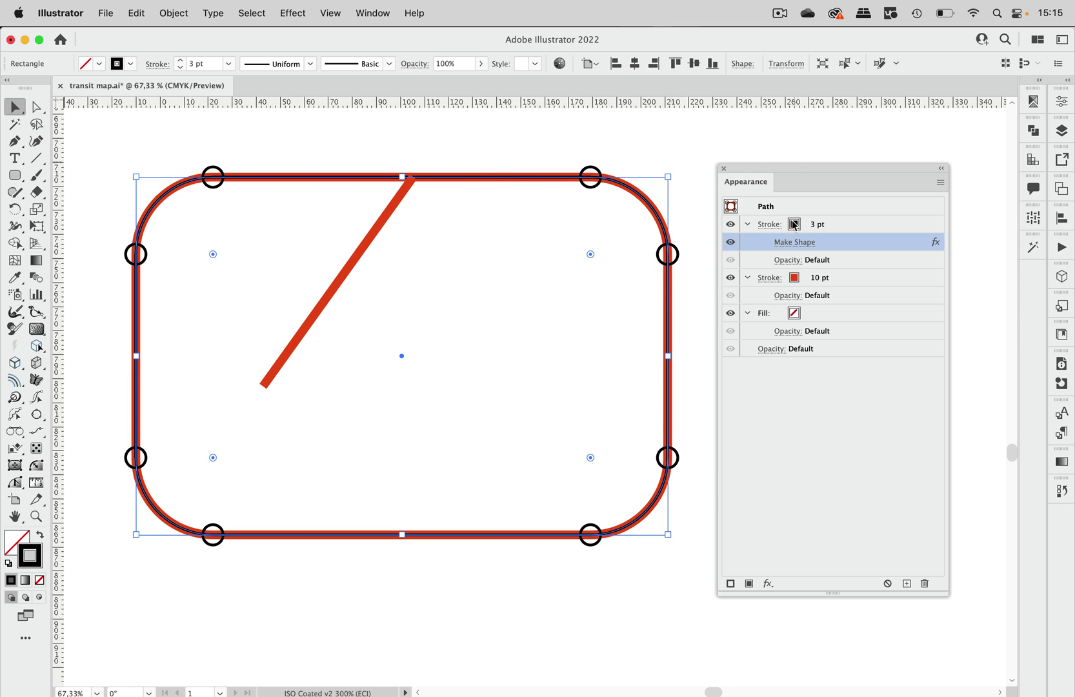
double_click(795, 244)
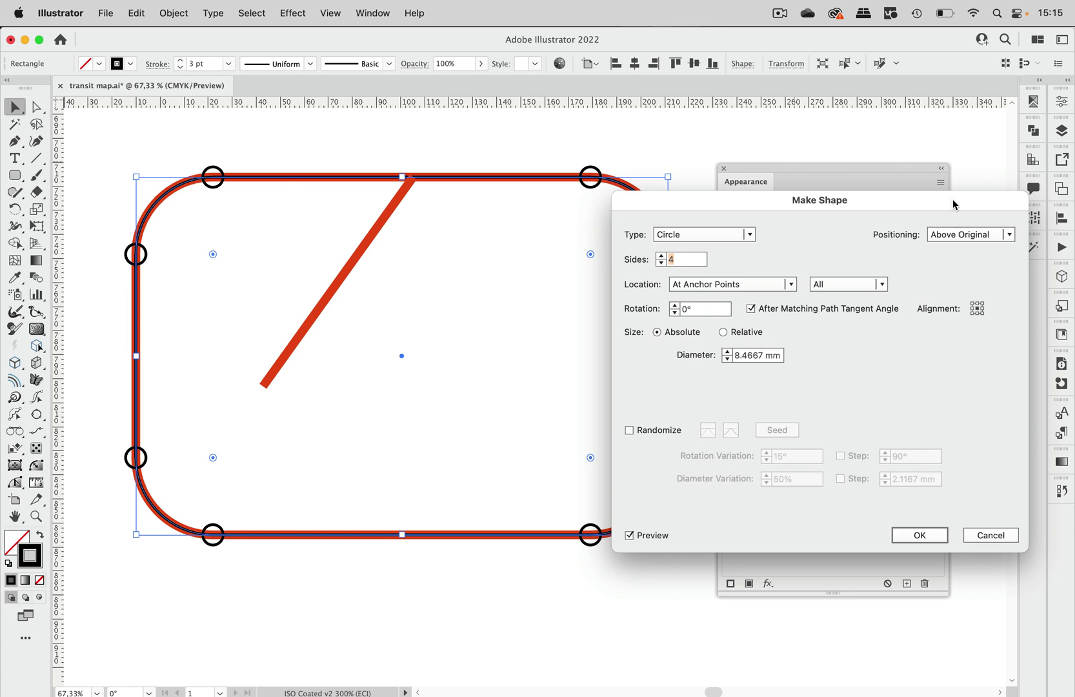
drag(953, 201, 808, 187)
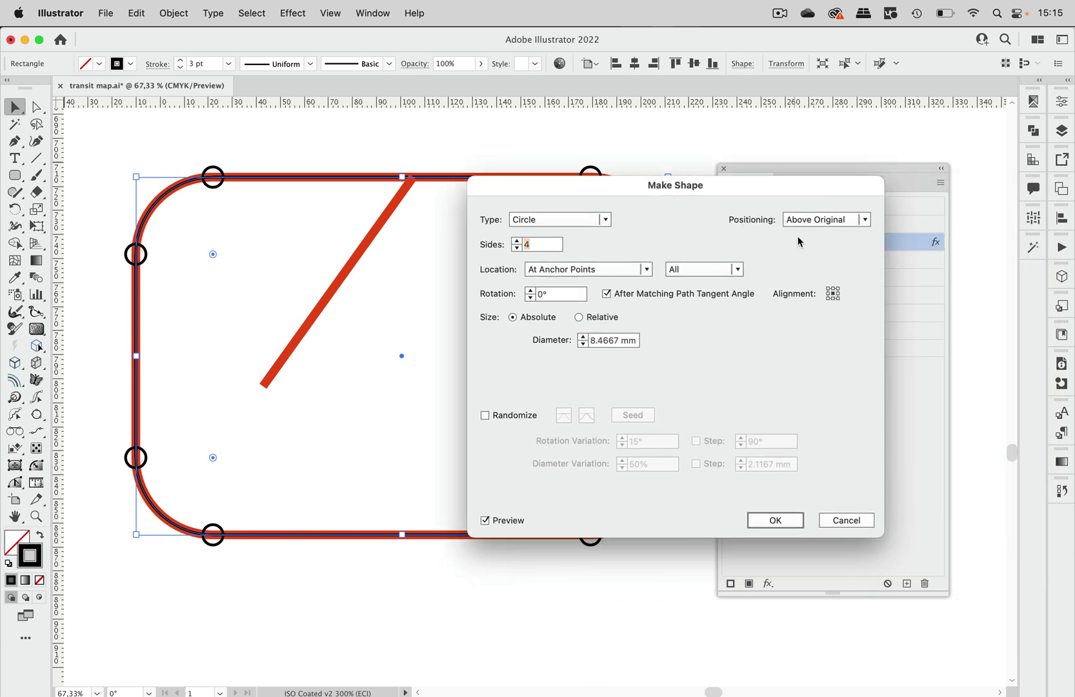
click(840, 222)
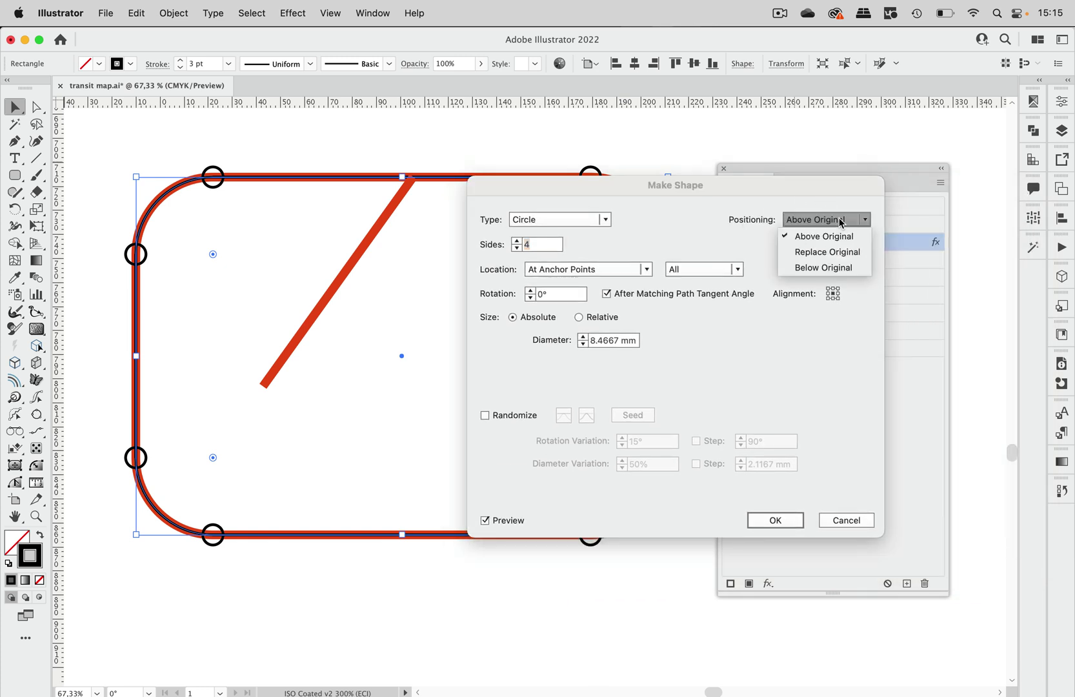
click(827, 255)
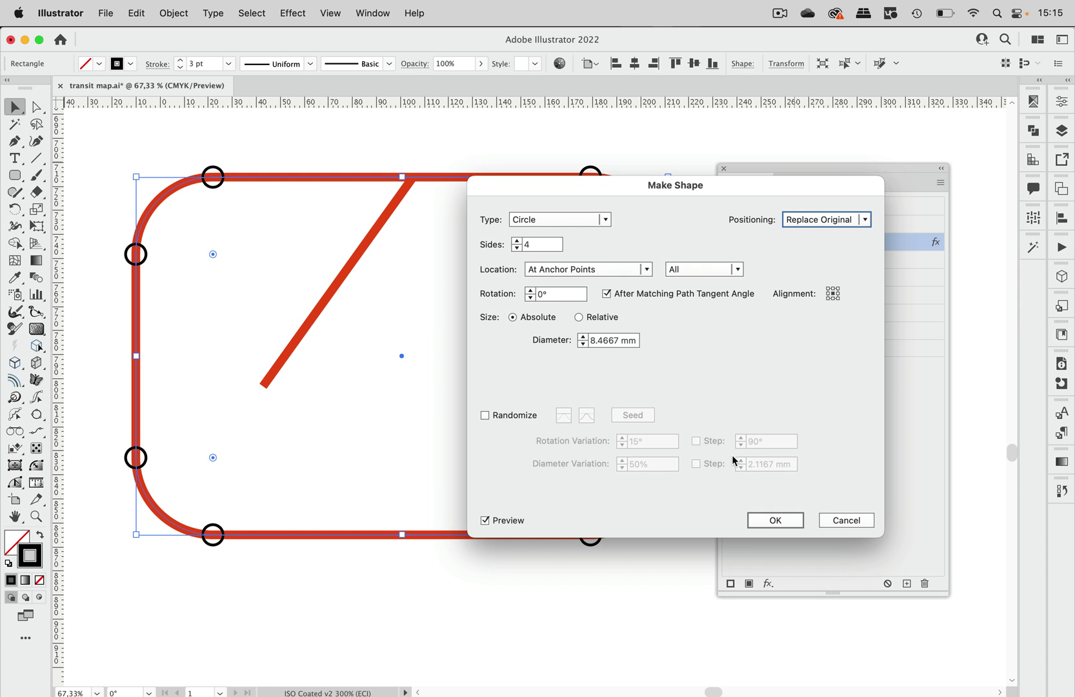
click(775, 520)
click(560, 312)
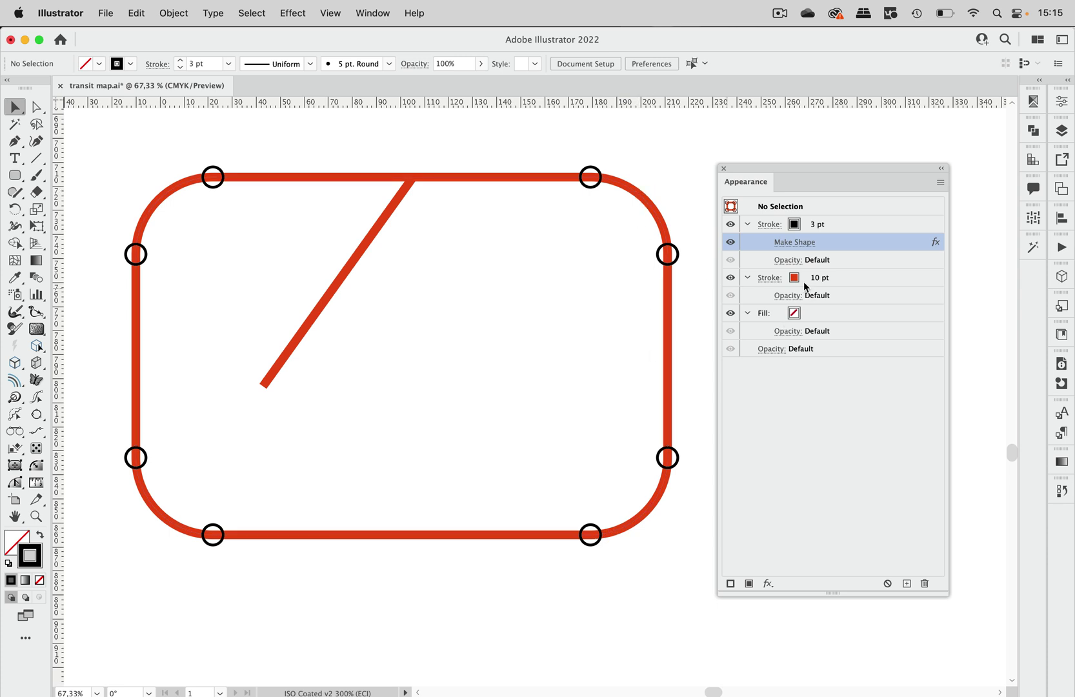
Give the rounded rectangle a white fill and place it between the black stroke and the red stroke in the appearance stack
click(667, 230)
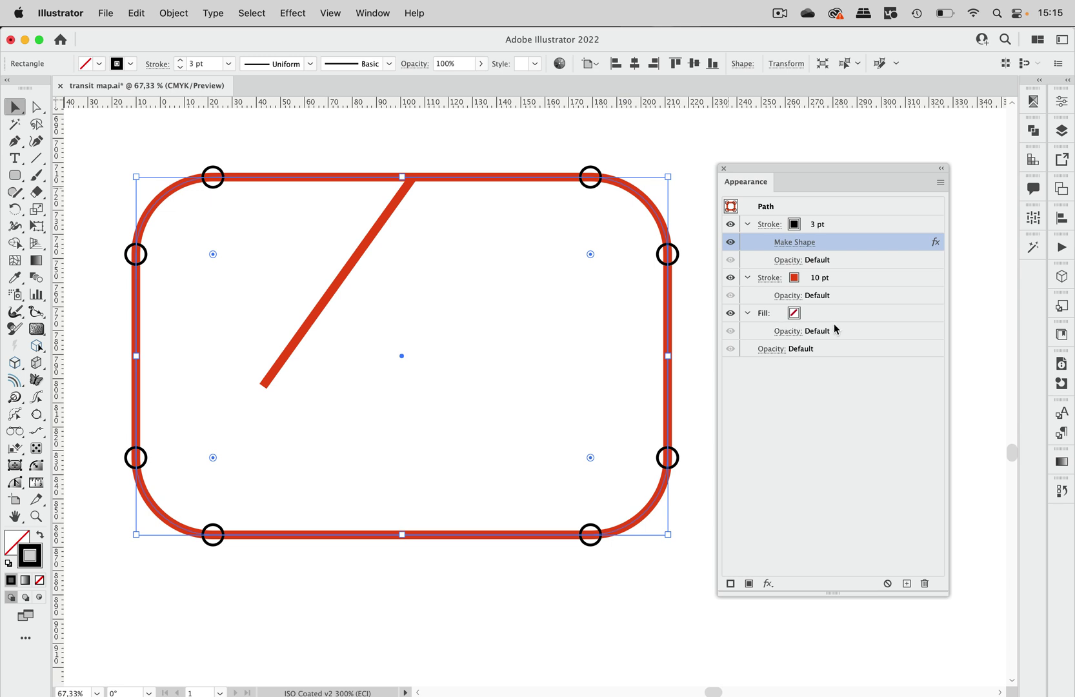
click(795, 317)
click(806, 314)
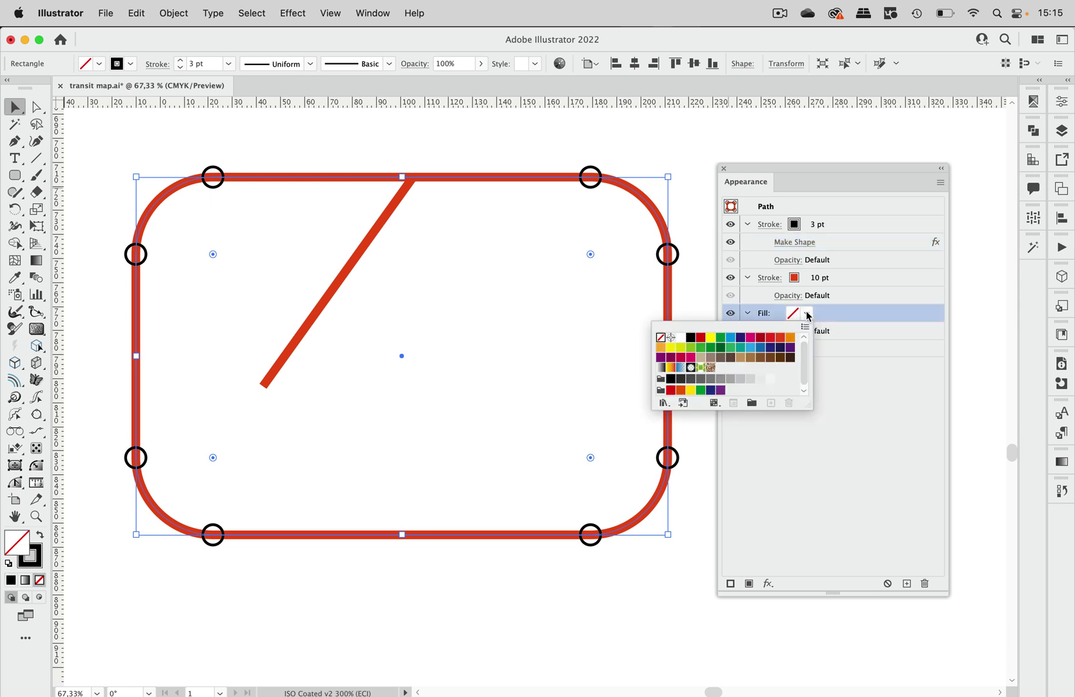
click(680, 337)
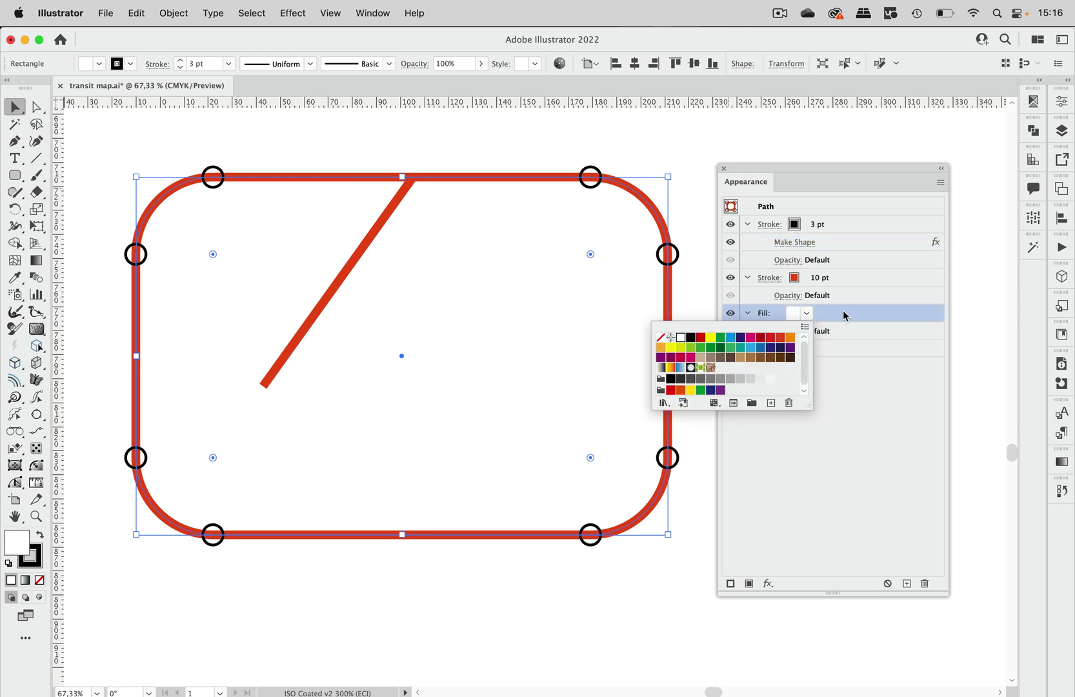
drag(842, 318, 848, 272)
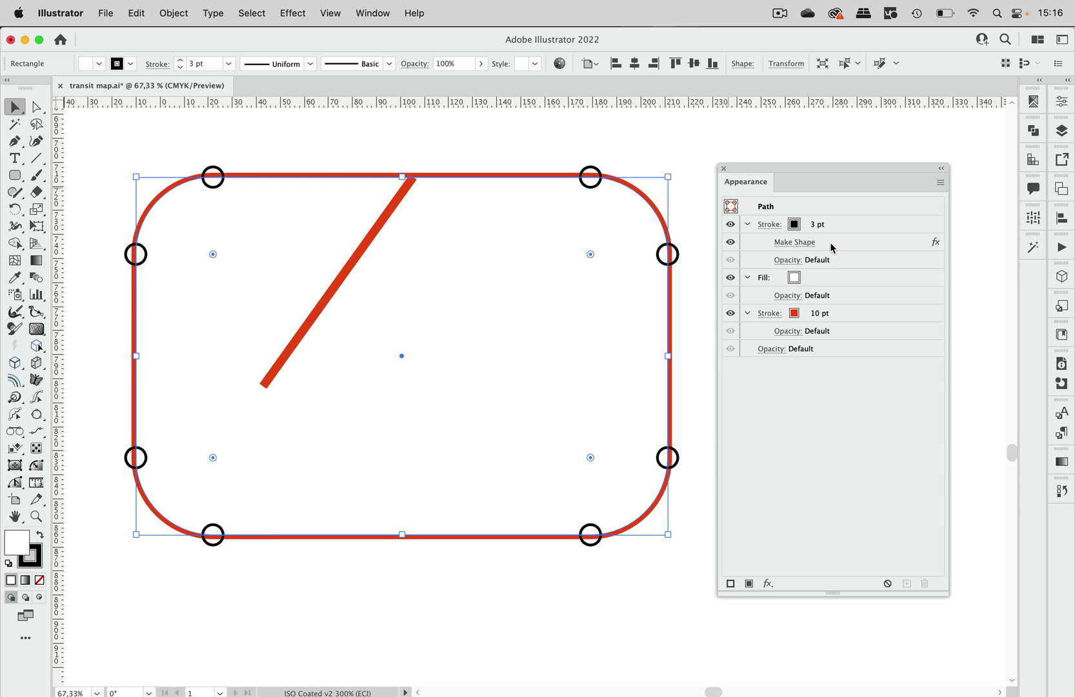
Duplicate the black stroke's Make Shape effect onto the white fill
click(831, 245)
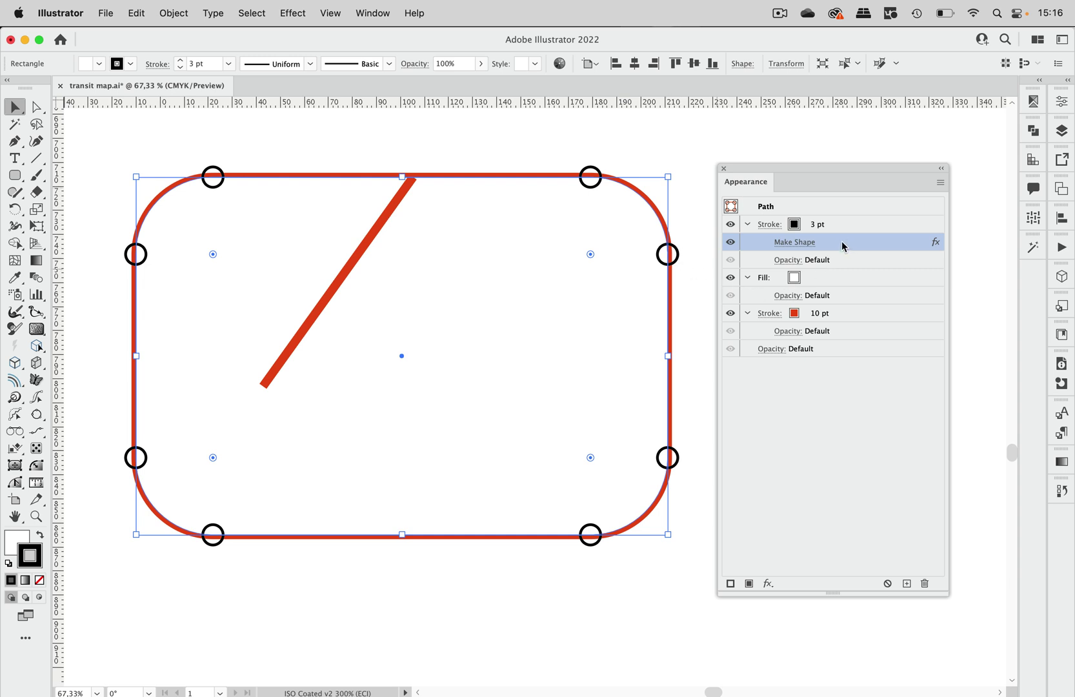
drag(842, 245, 832, 281)
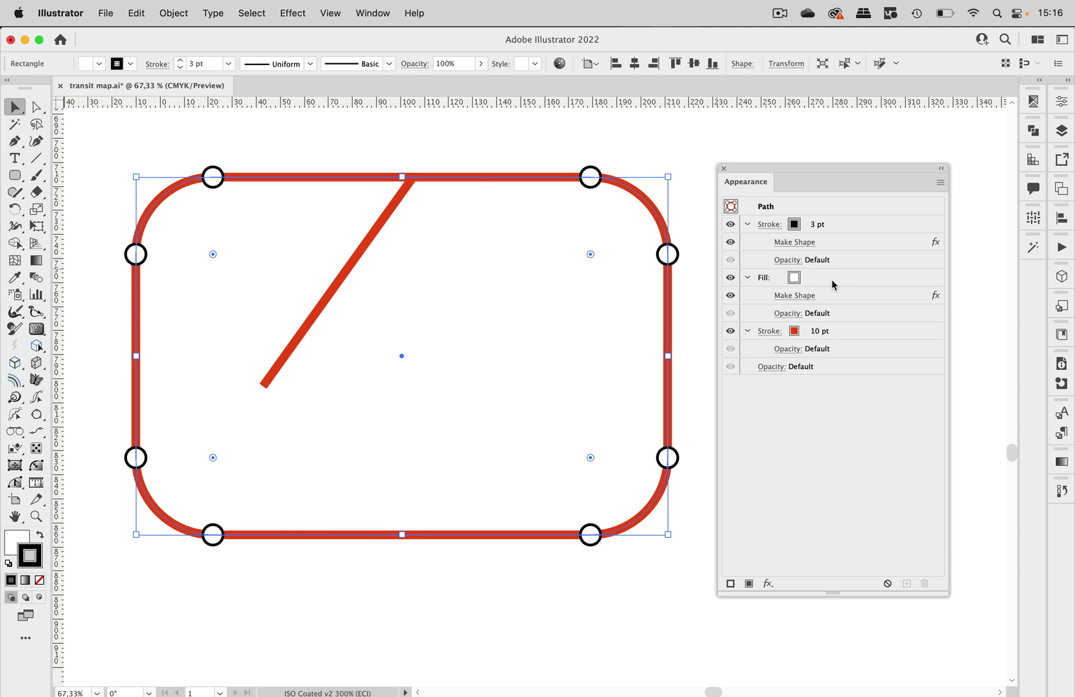
click(670, 152)
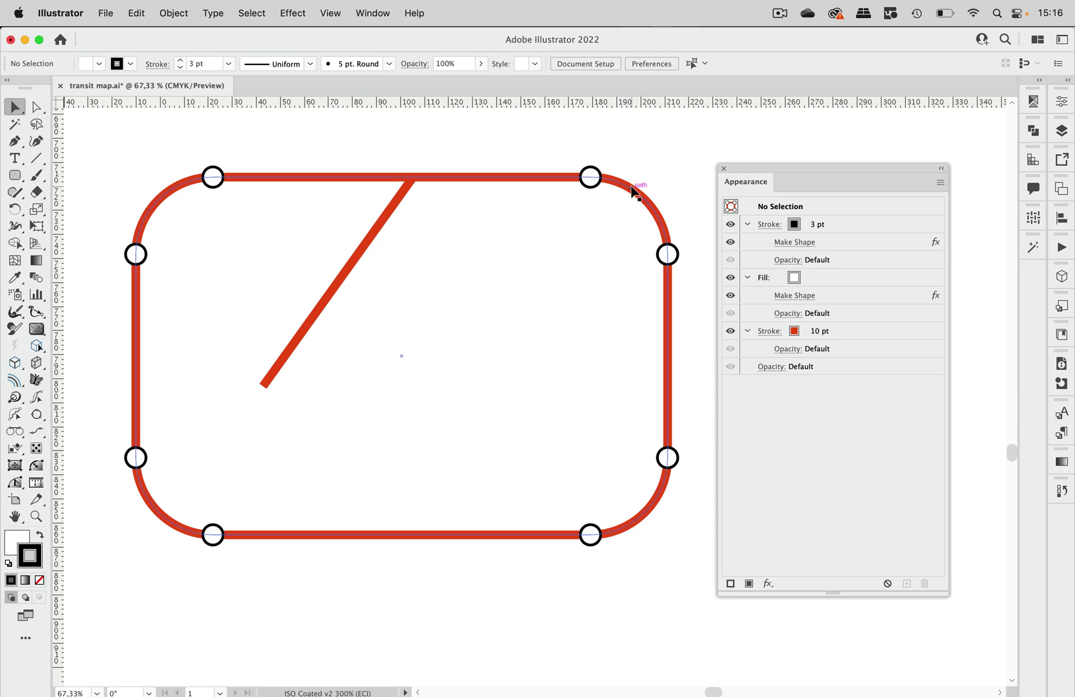
Add five anchor points to the rounded rectangle with the Pen tool: one each on the left, right and top edges, two on the bottom
click(669, 281)
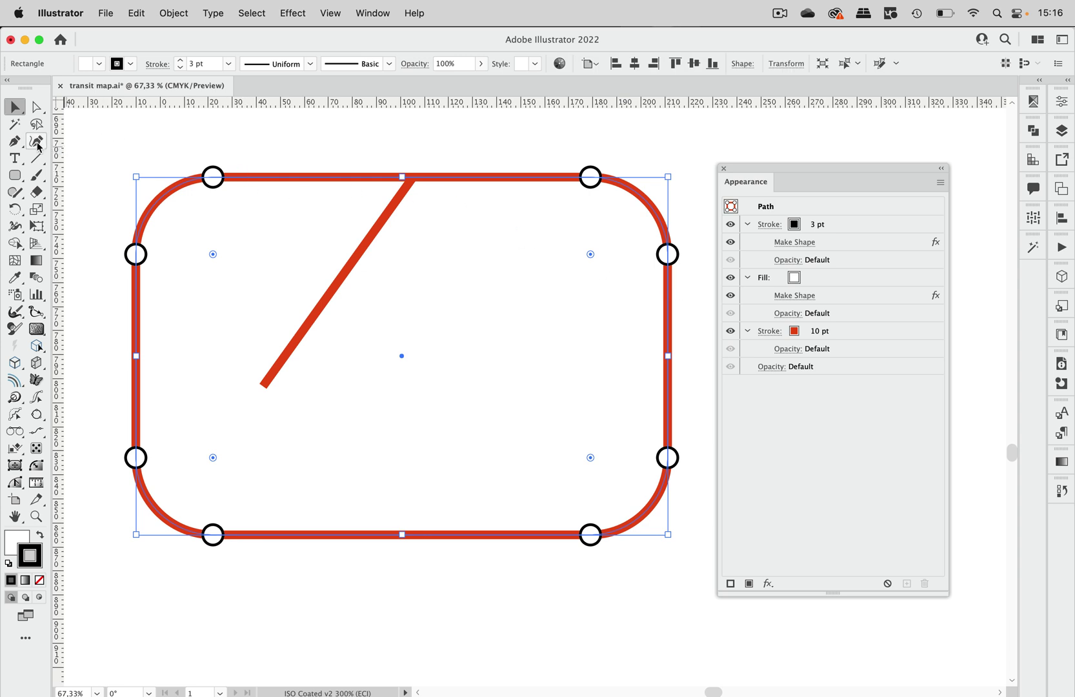
click(15, 140)
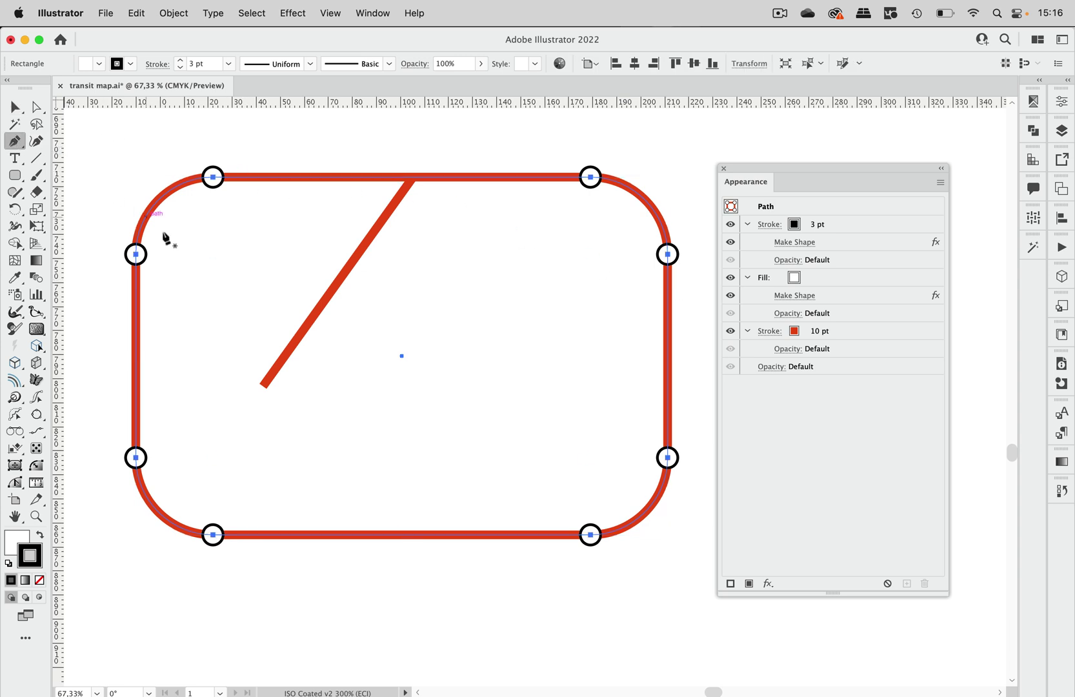
click(136, 332)
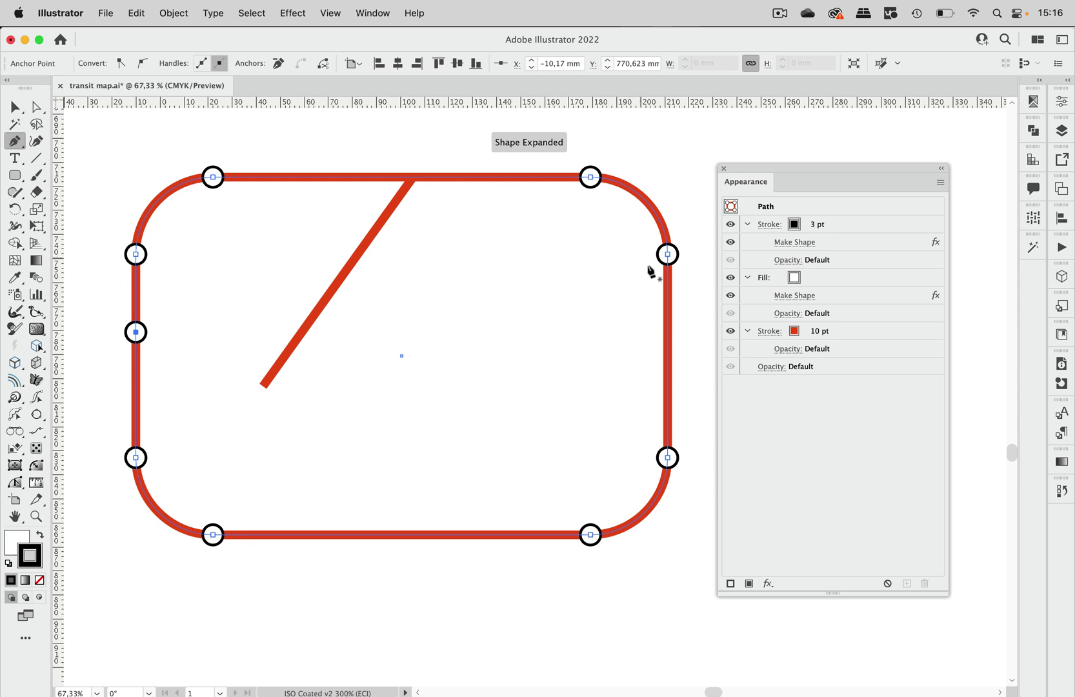
click(667, 341)
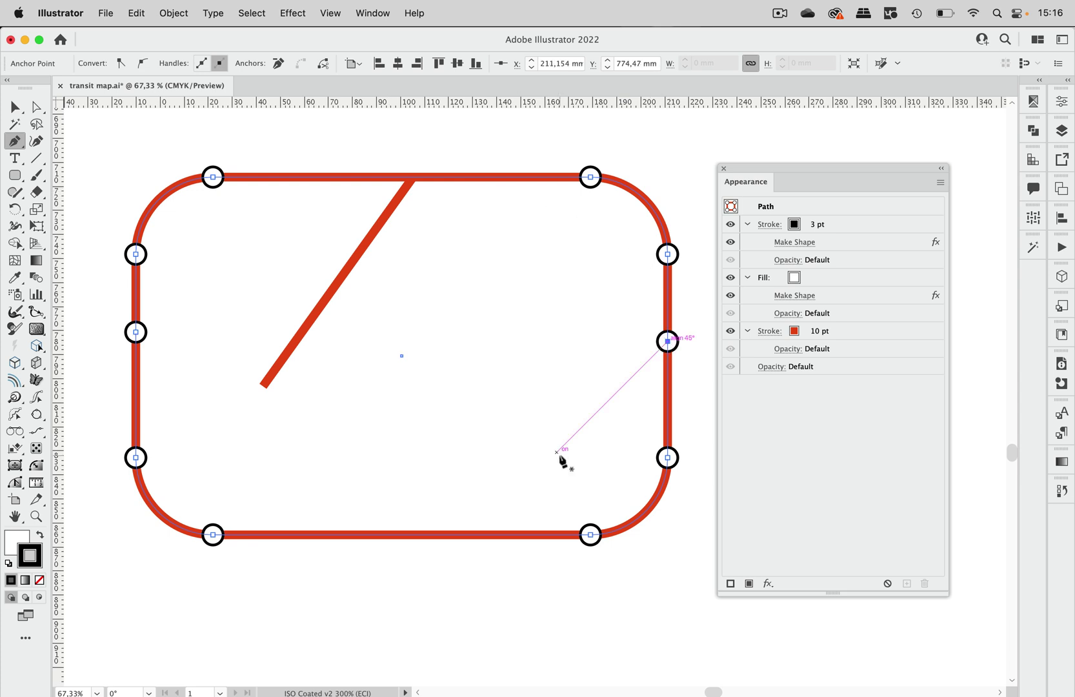
click(519, 534)
click(282, 534)
click(301, 177)
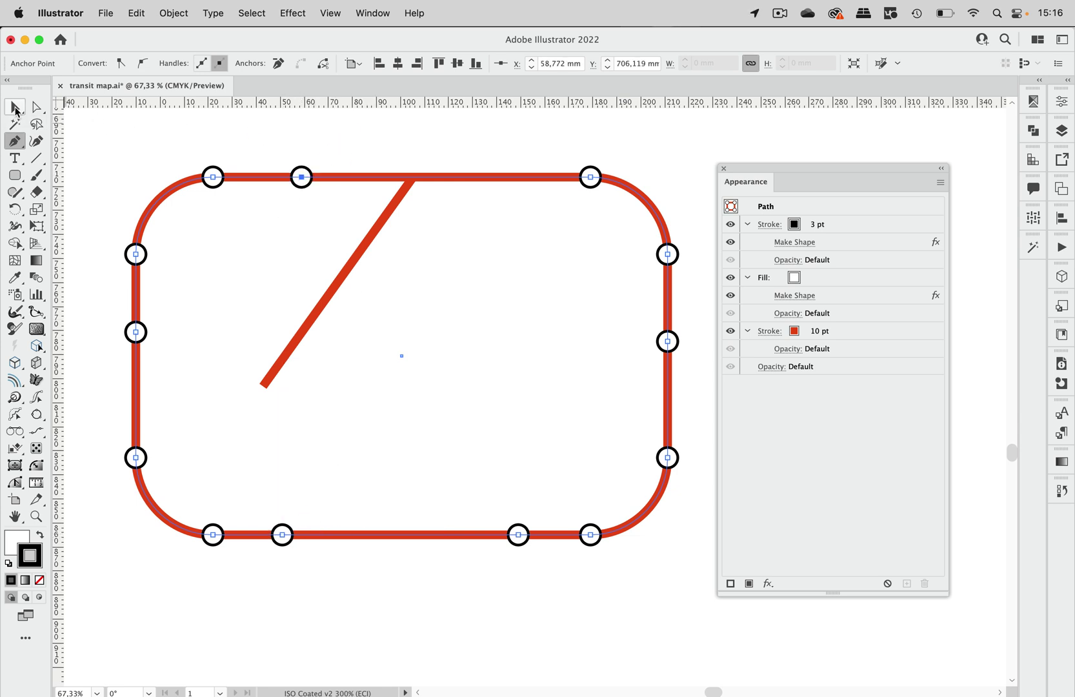
click(15, 109)
click(143, 163)
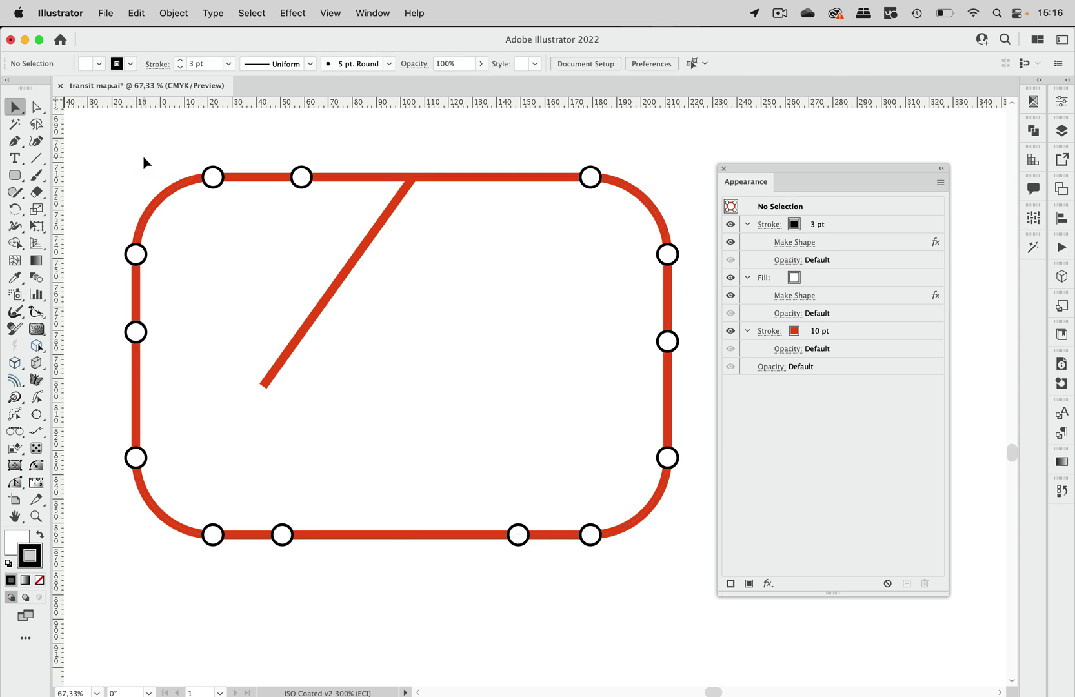
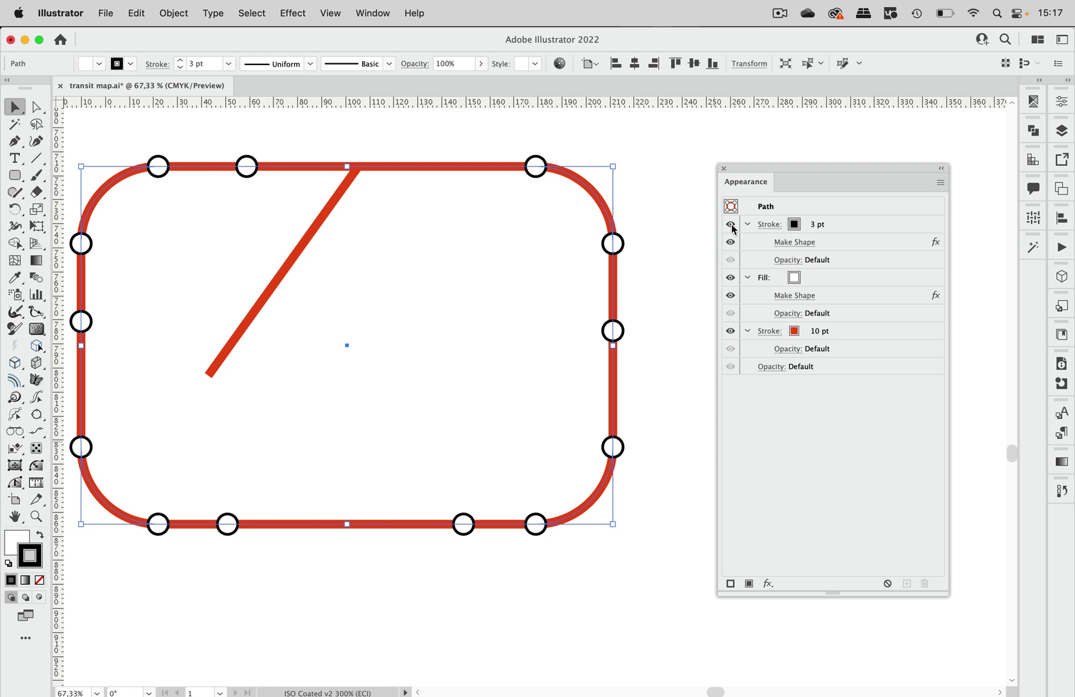
Hide the black 3 pt stroke and change the fill to the same orange-red as the line
click(799, 283)
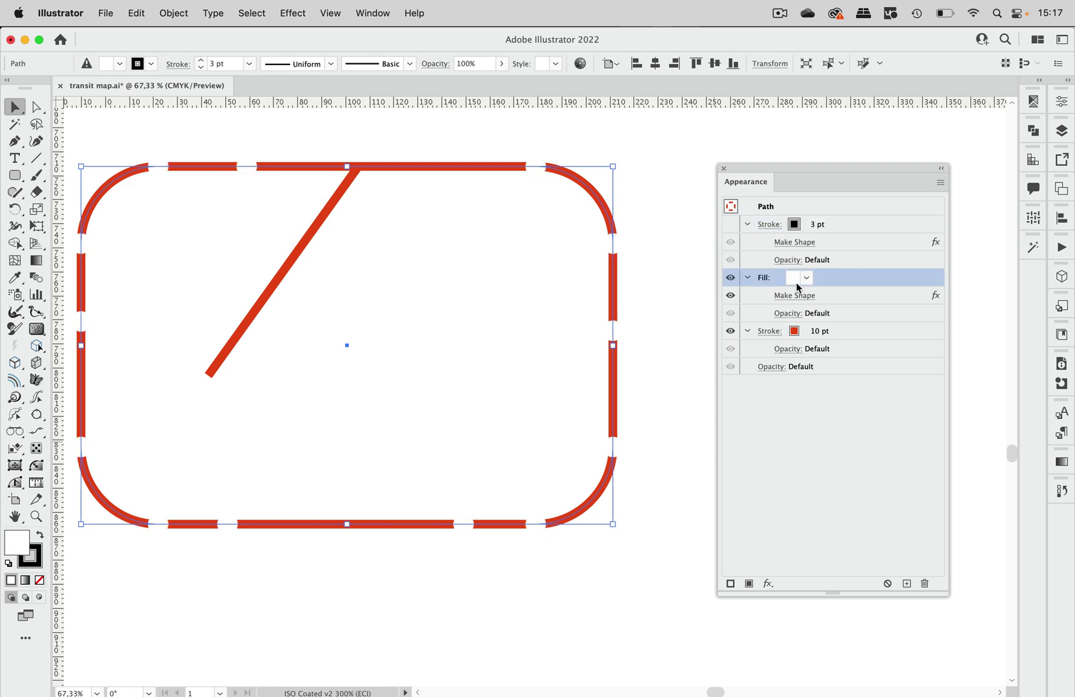
click(806, 278)
click(772, 303)
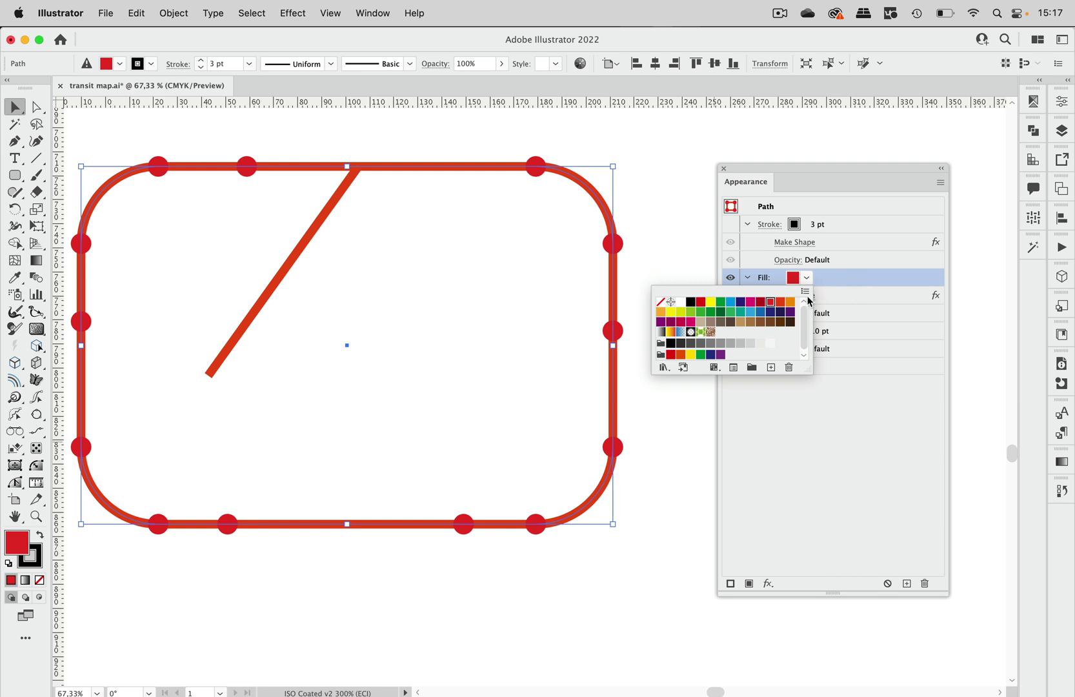
click(780, 302)
click(839, 277)
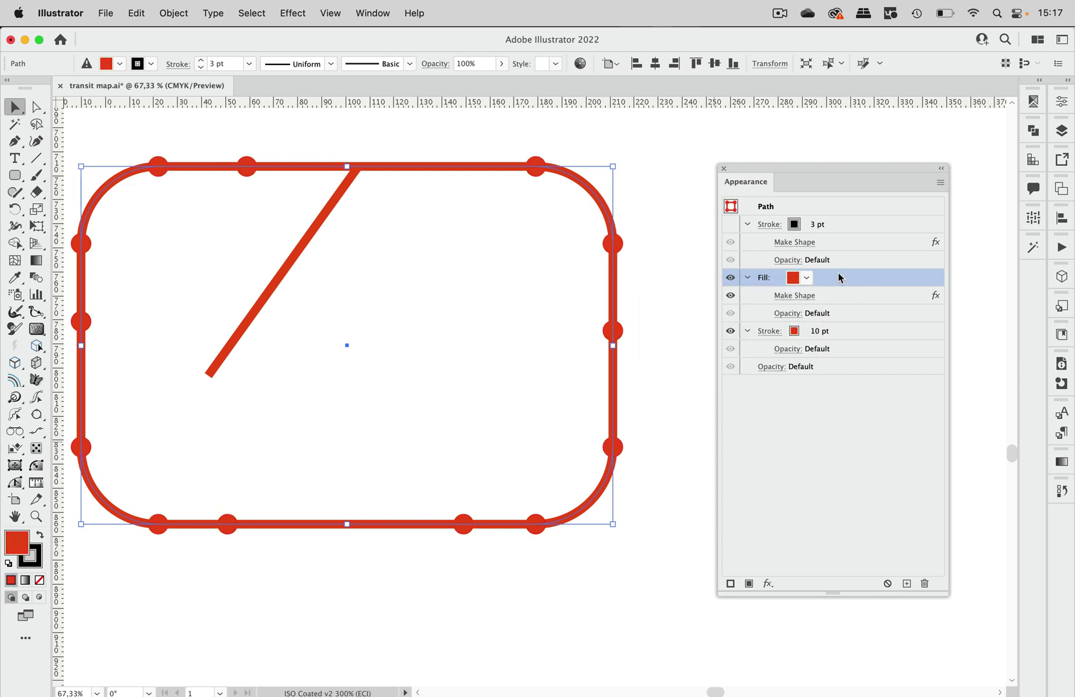
Change the fill's Make Shape type to Rectangle with a height of 3 mm
click(806, 296)
drag(621, 189, 790, 178)
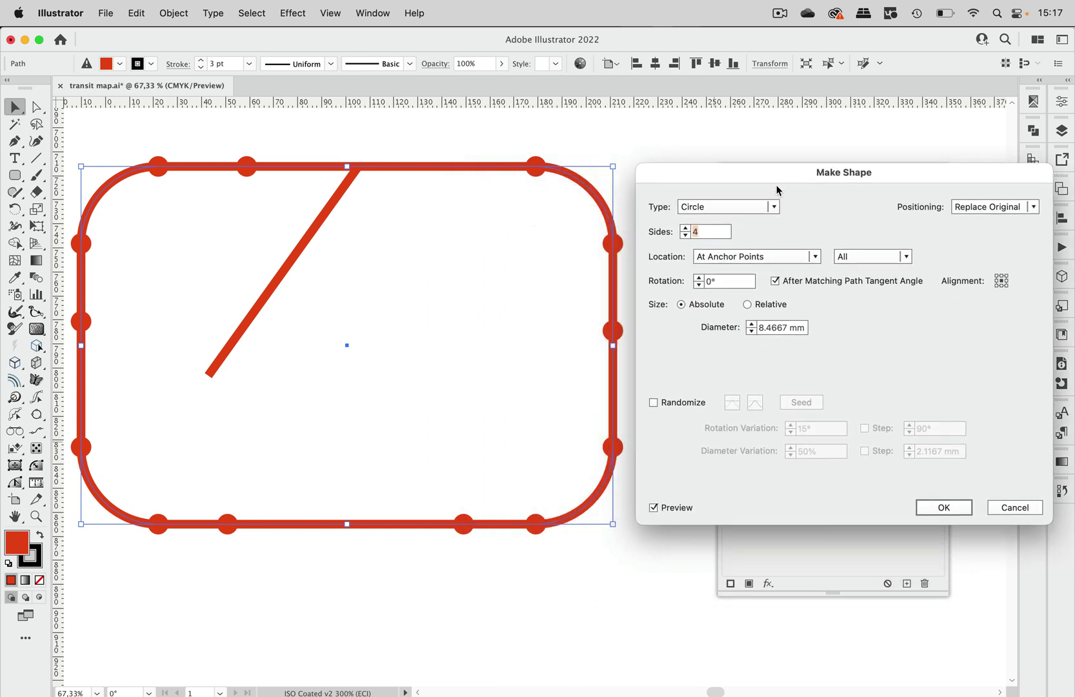
click(736, 208)
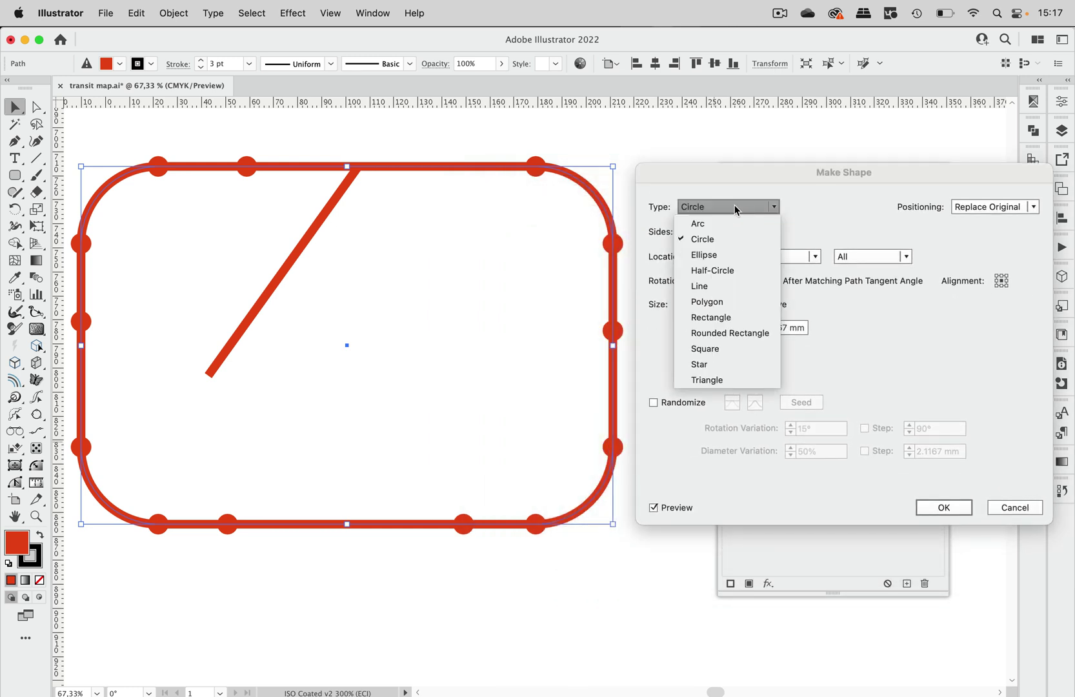
click(720, 316)
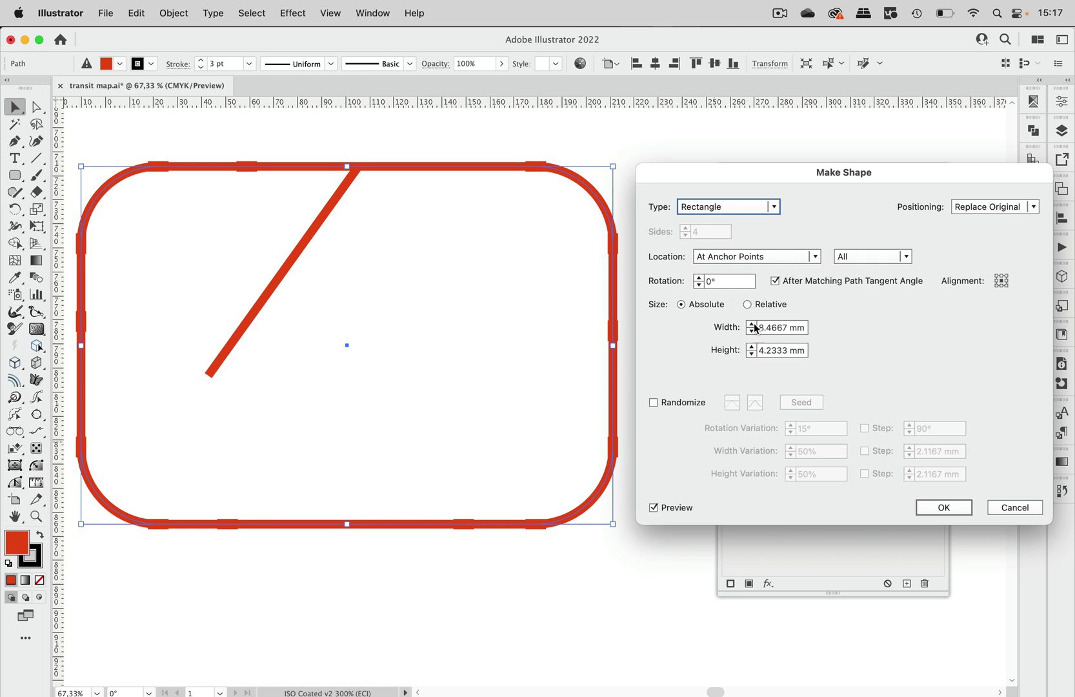
click(751, 355)
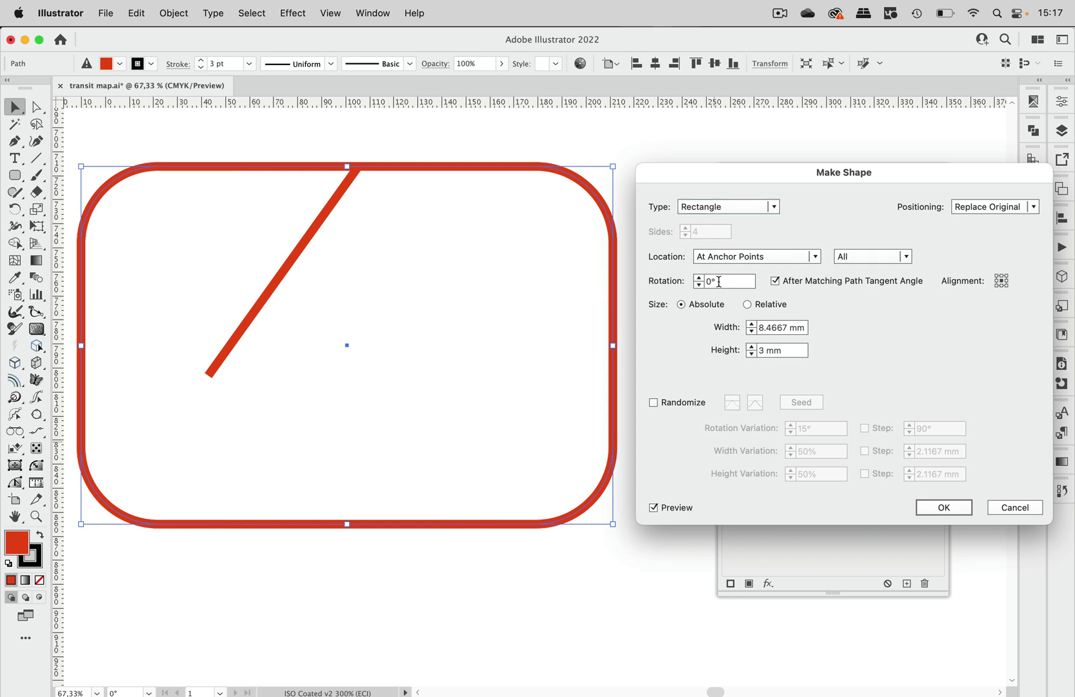
Try a 90° rotation for the rectangle markers with the location kept At Anchor Points
click(674, 281)
text(90)
click(778, 256)
click(811, 236)
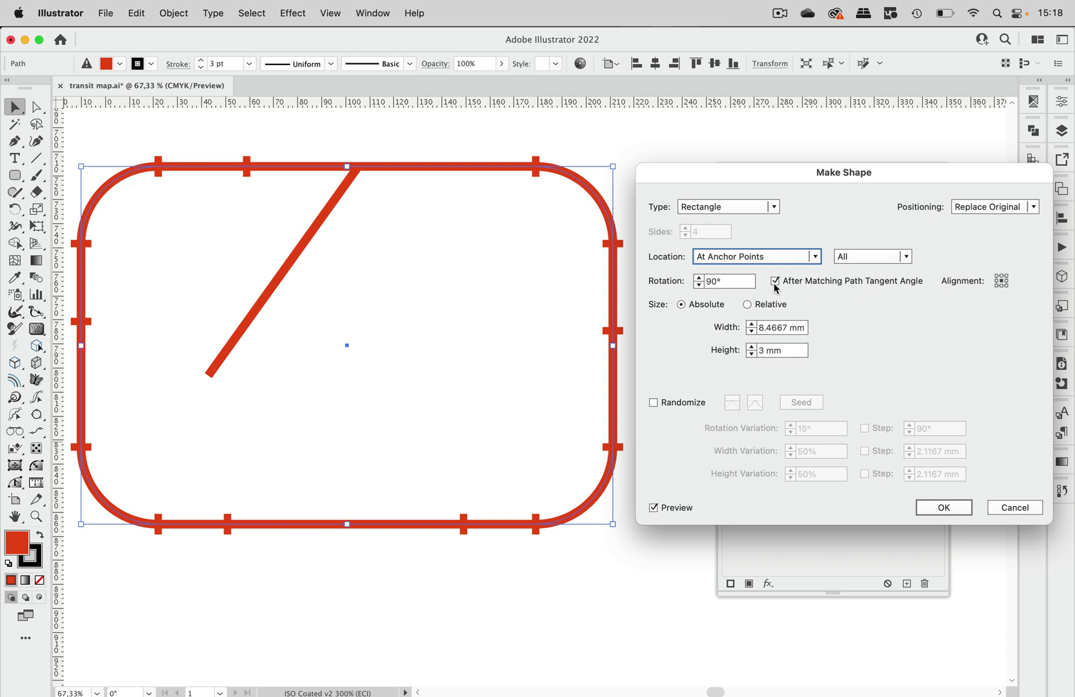
Set the rectangle markers' rotation to 45° and turn off After Matching Path Tangent Angle
drag(732, 284, 695, 285)
text(45)
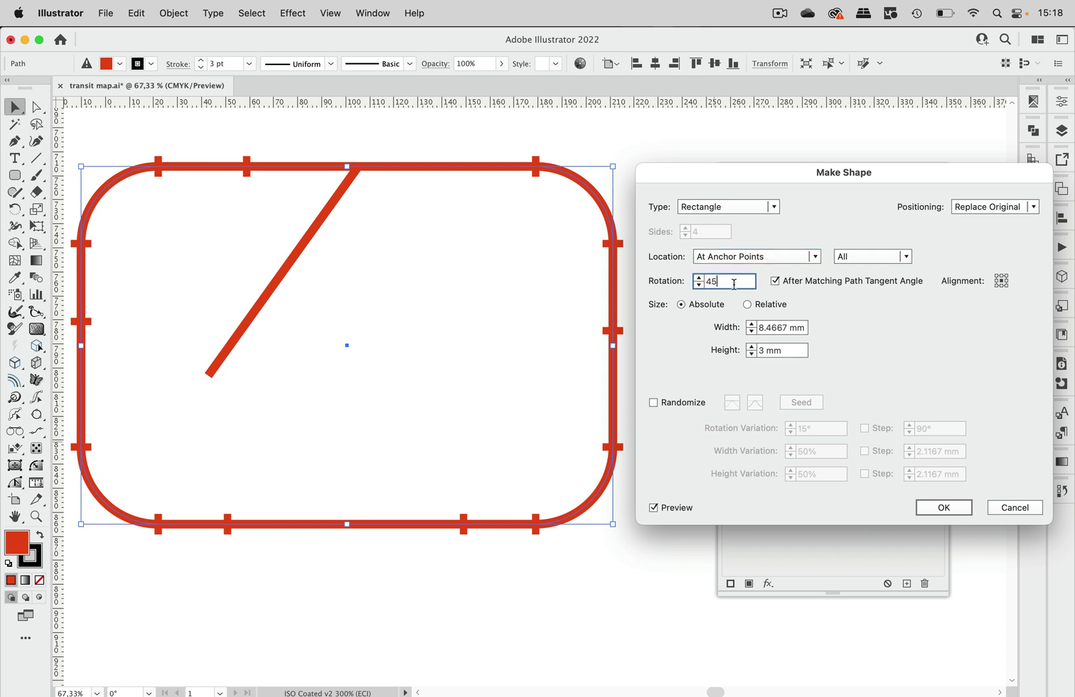
click(775, 281)
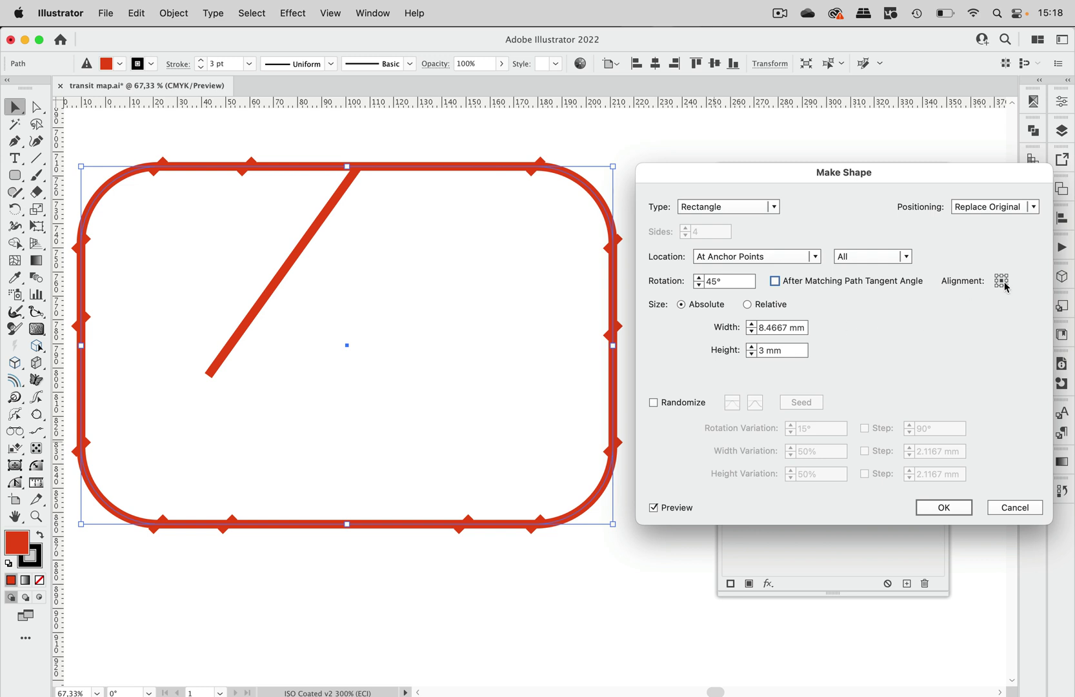
Align the rectangle markers by their left-middle point and try a 30° rotation
key(Tab)
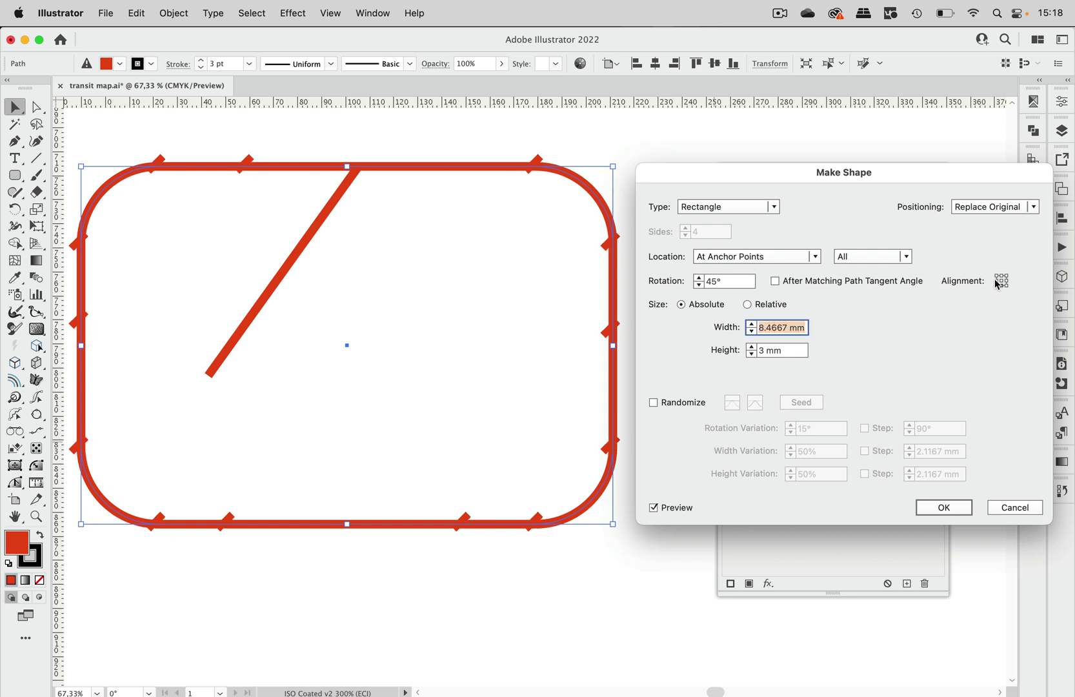
click(996, 281)
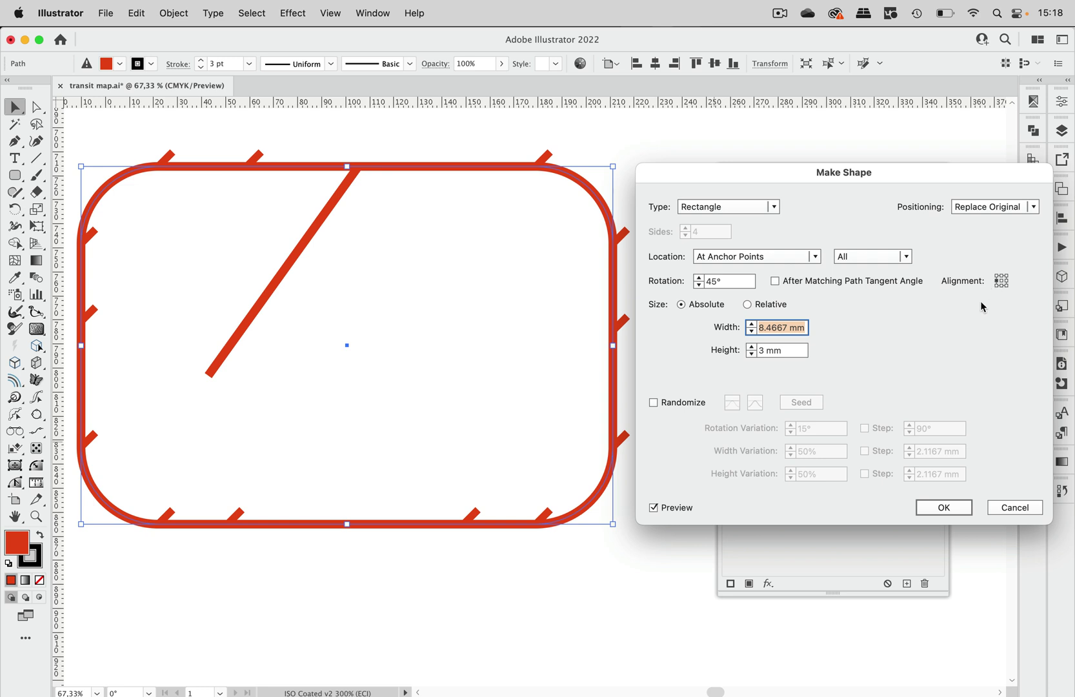
click(729, 281)
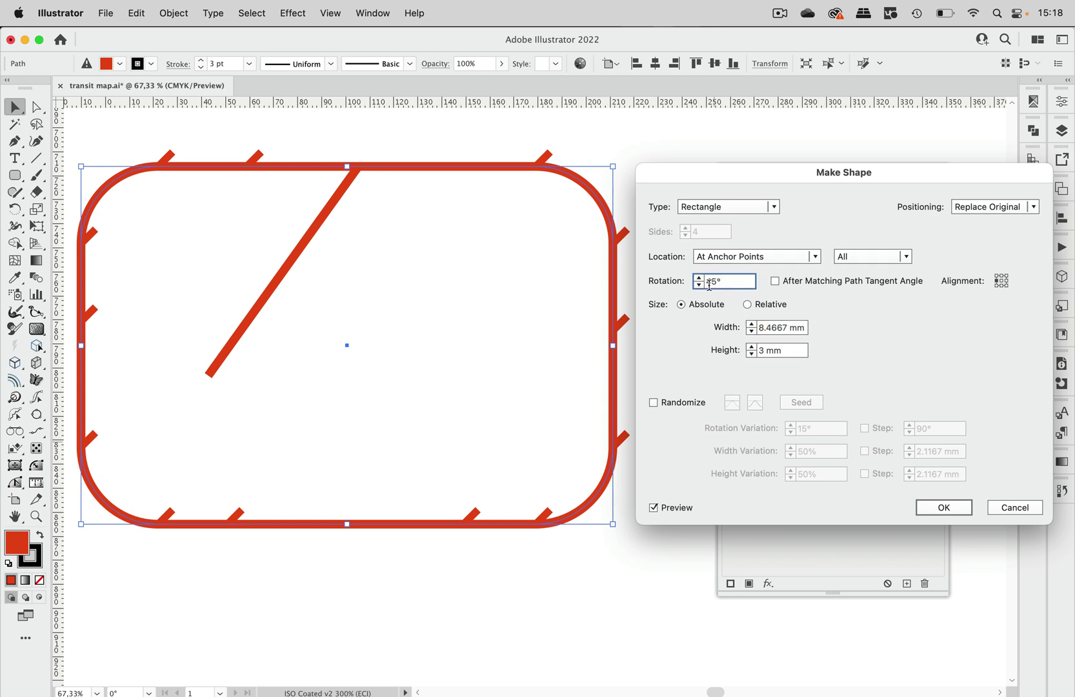
text(4)
text(30)
click(795, 350)
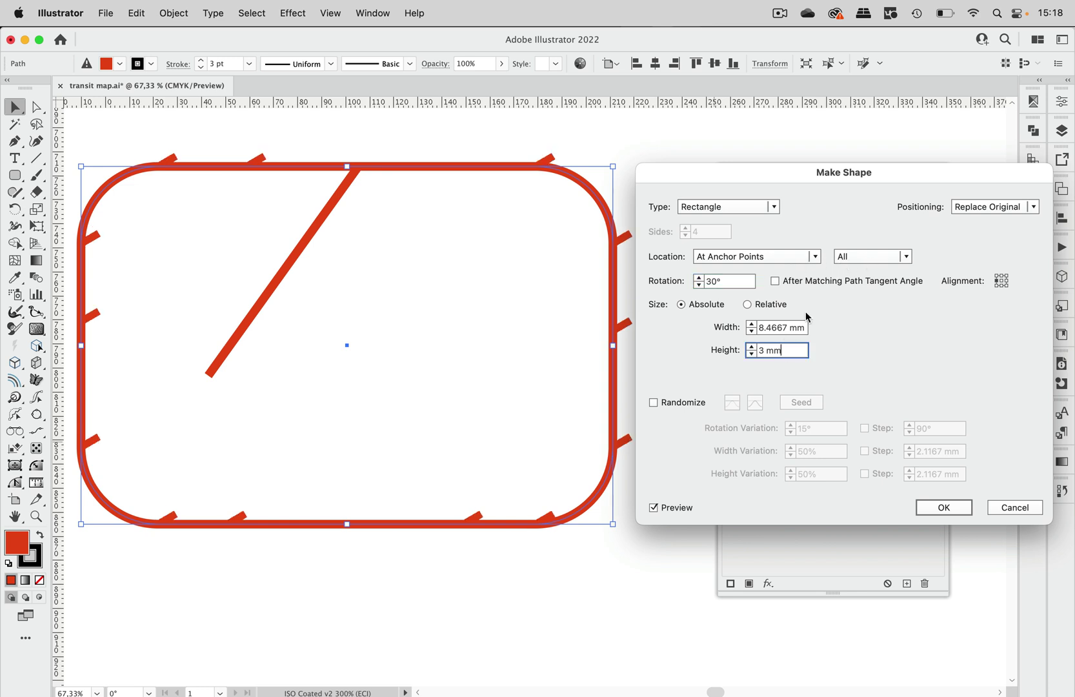
Set the rectangle markers' rotation to 90° with After Matching Path Tangent Angle enabled and apply the Make Shape settings
click(726, 278)
text(90)
click(775, 281)
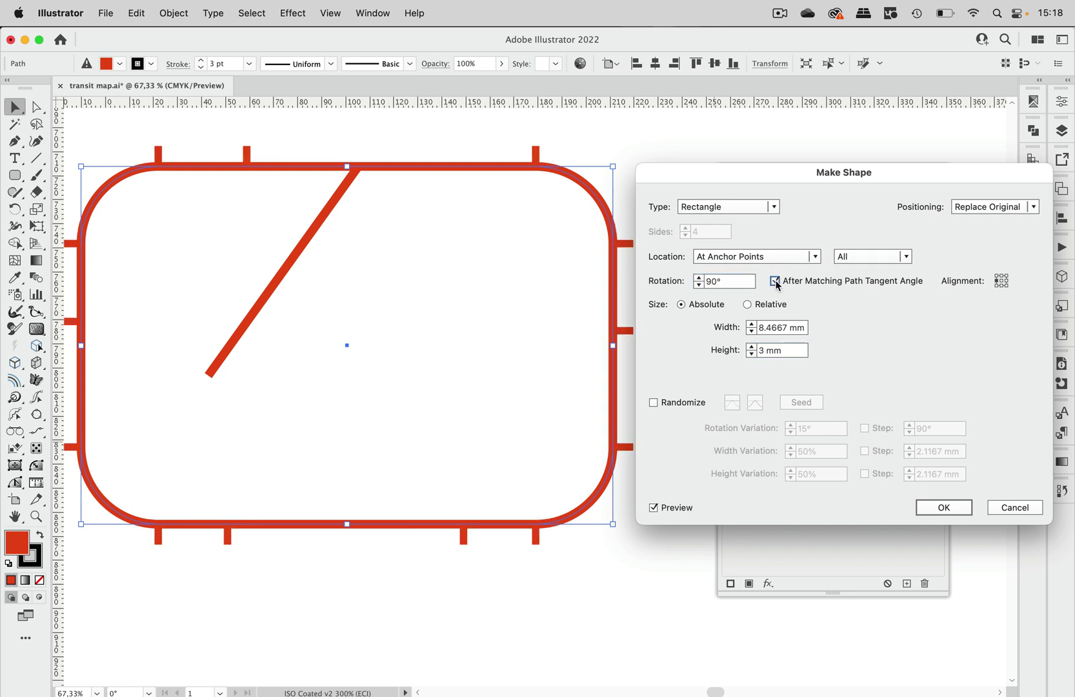
drag(696, 172, 718, 161)
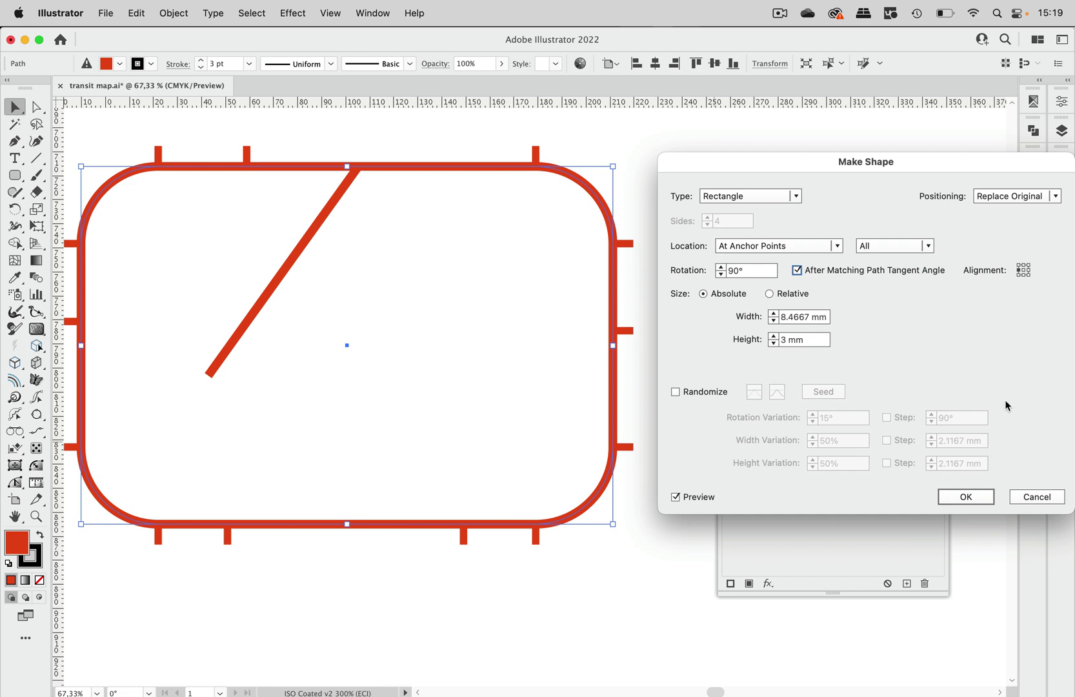
click(968, 496)
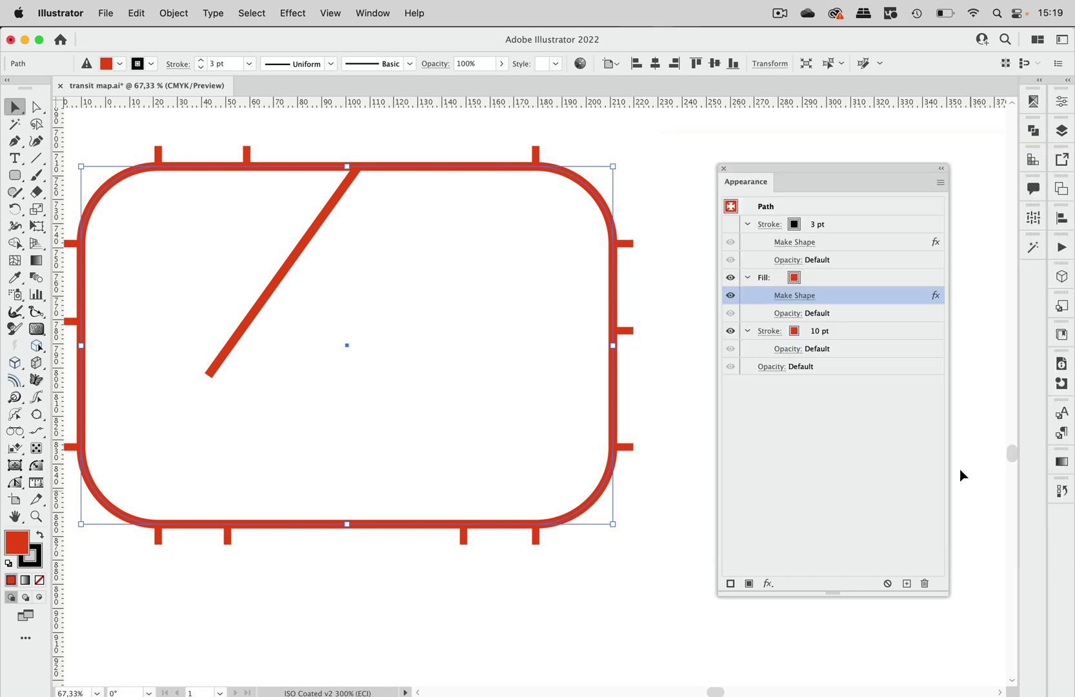
Duplicate the red rectangle-marker fill and change the lower copy's colour to white
click(842, 278)
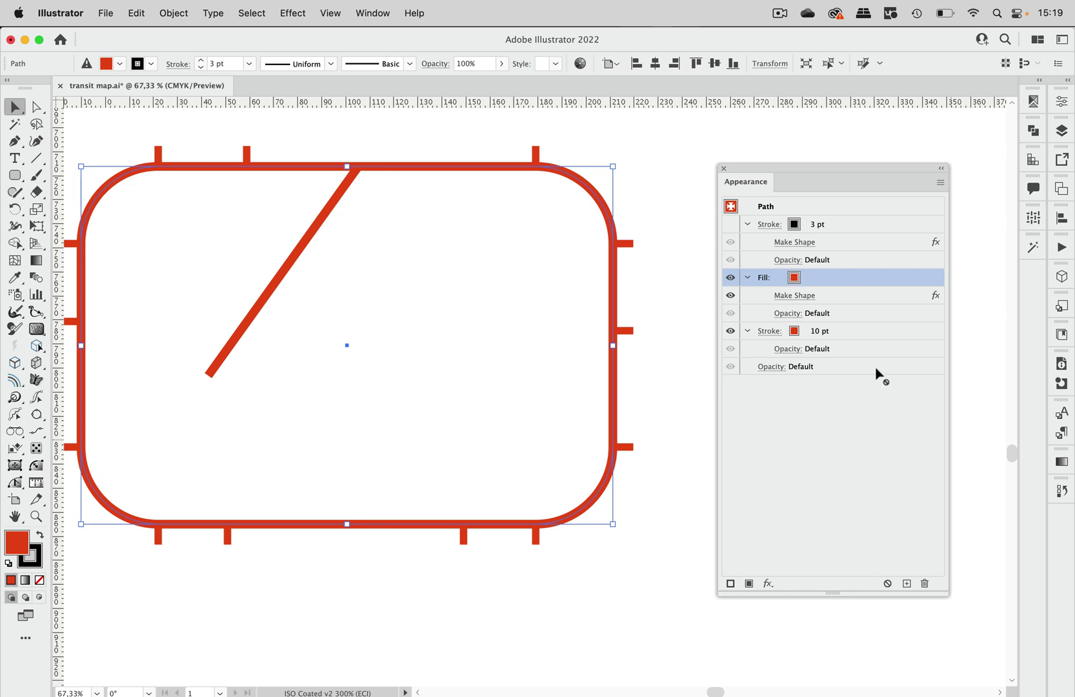
click(906, 583)
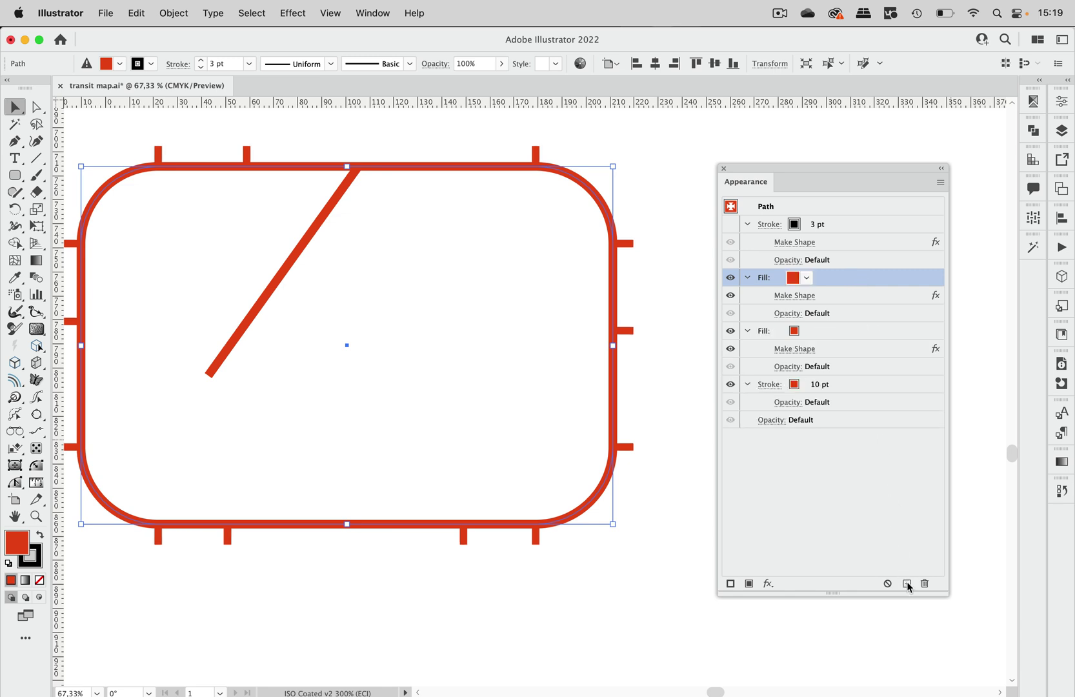
click(801, 332)
click(808, 332)
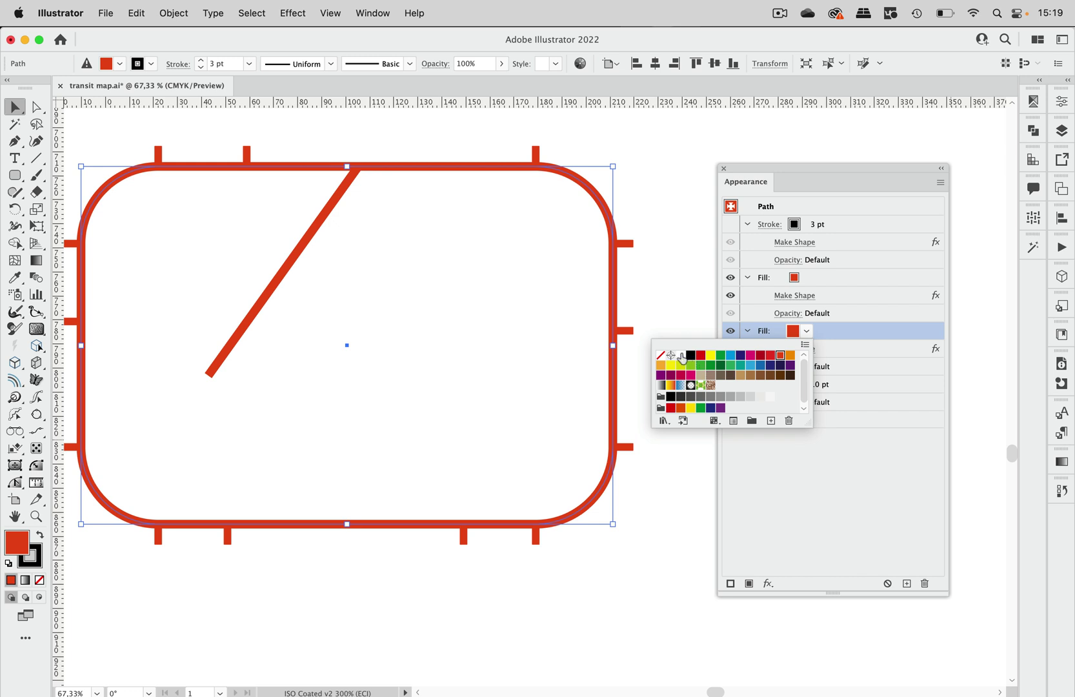
click(677, 355)
click(844, 330)
Set the white fill's Make Shape alignment to top-left, hide the red marker fill and deselect the path
click(812, 296)
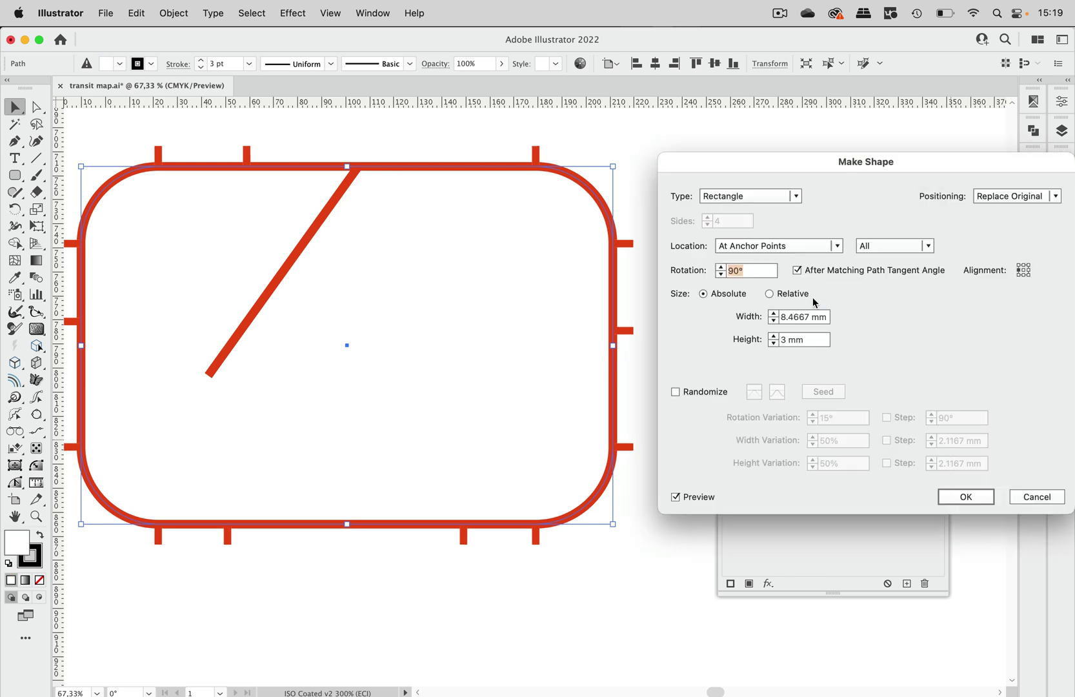
click(963, 498)
click(807, 351)
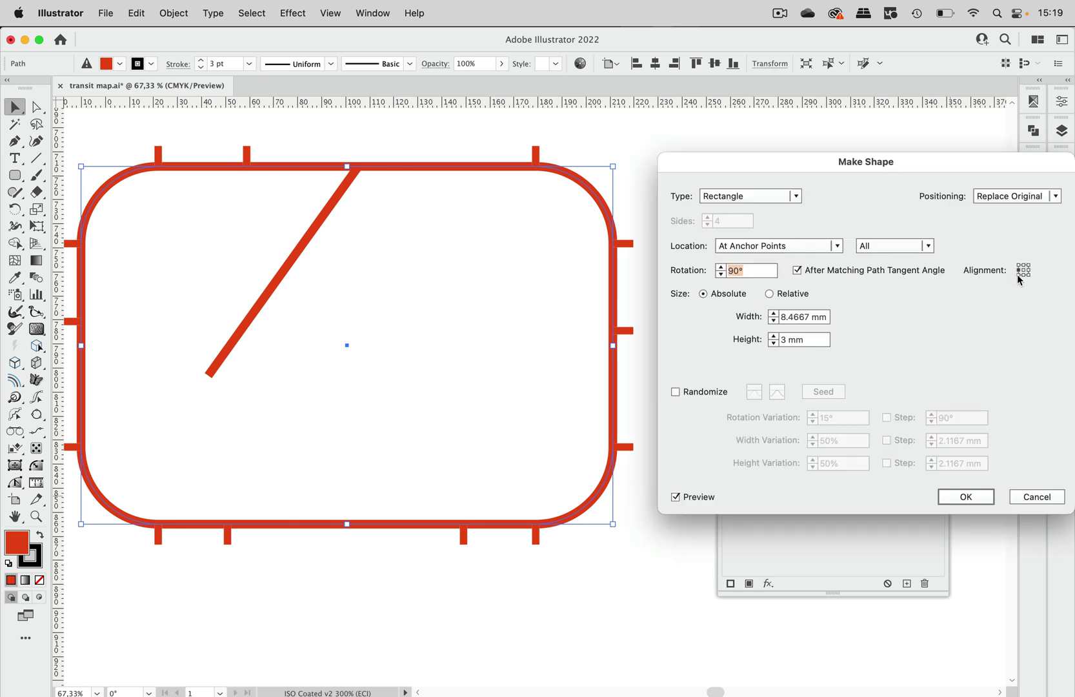
key(Tab)
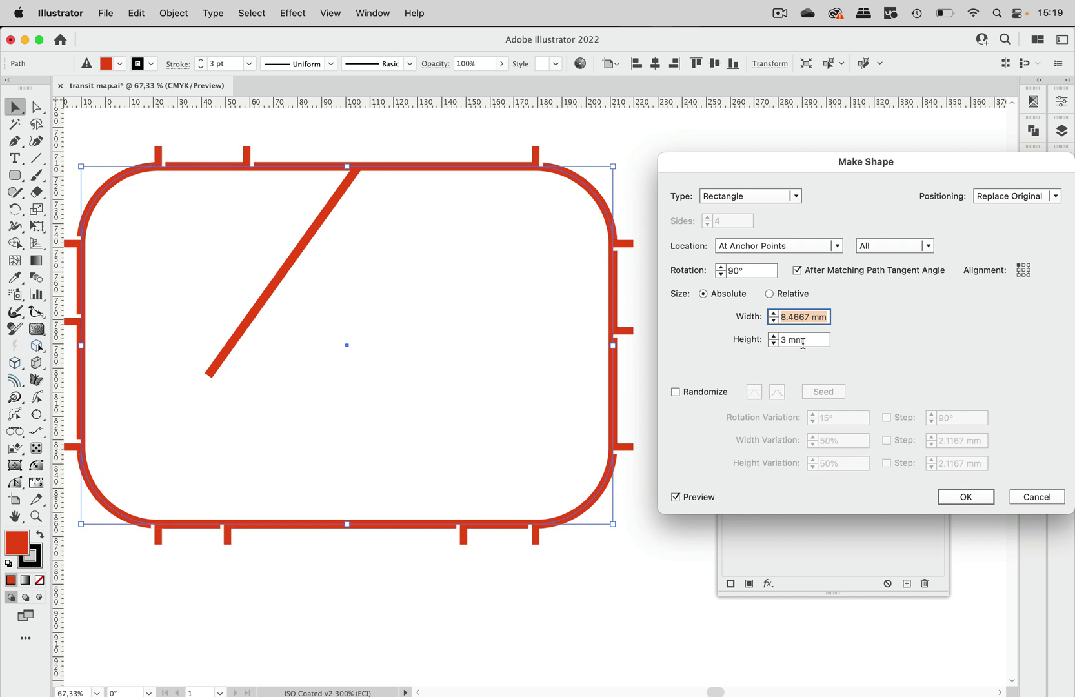
click(971, 502)
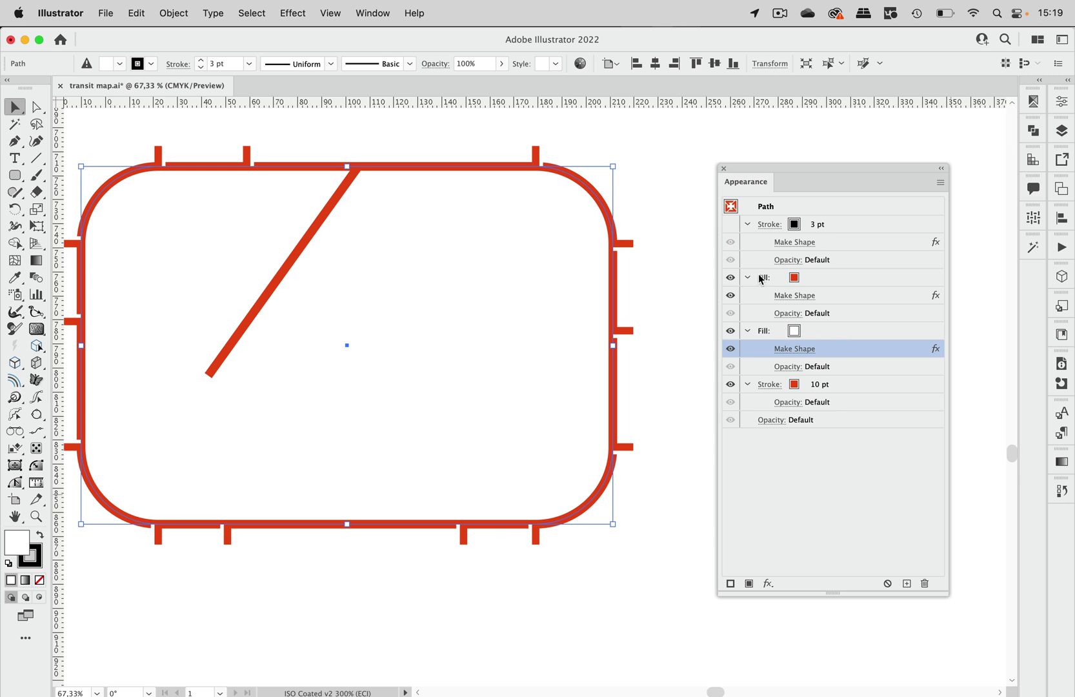
click(731, 279)
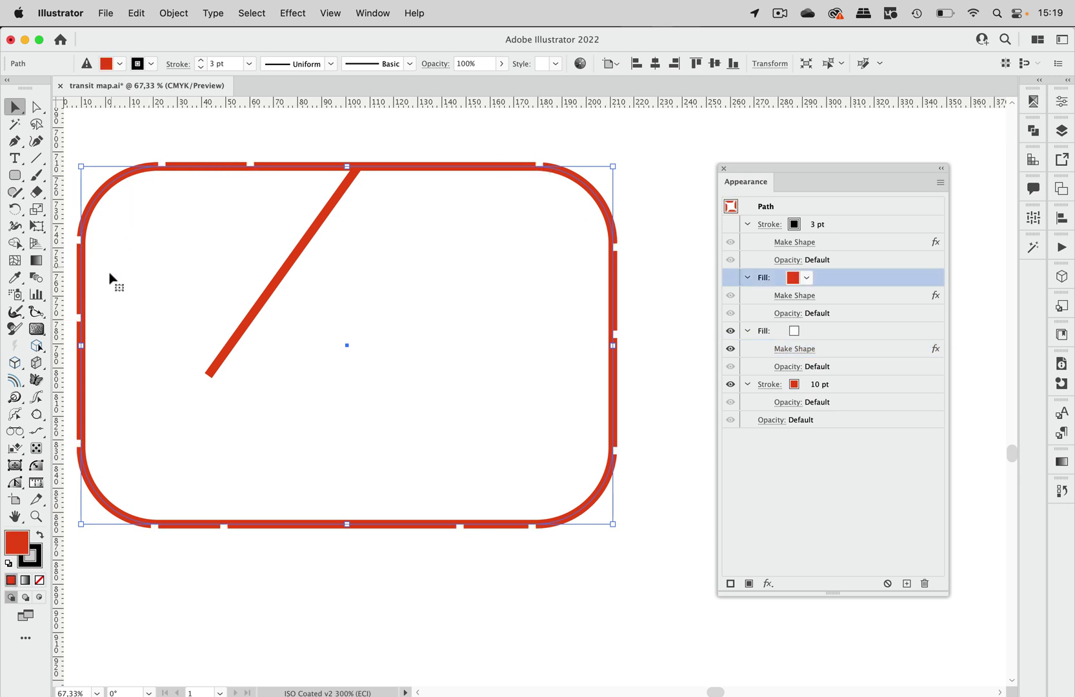
click(549, 565)
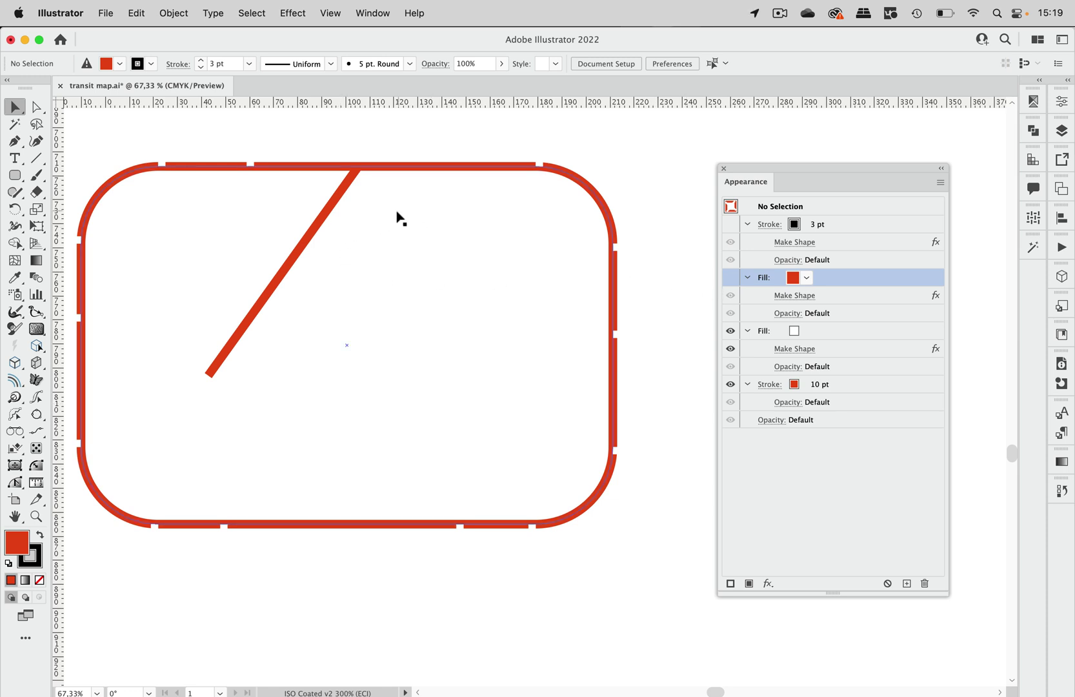
Change the diagonal line's stroke colour to light blue and deselect it
scroll(400, 218, left, 5)
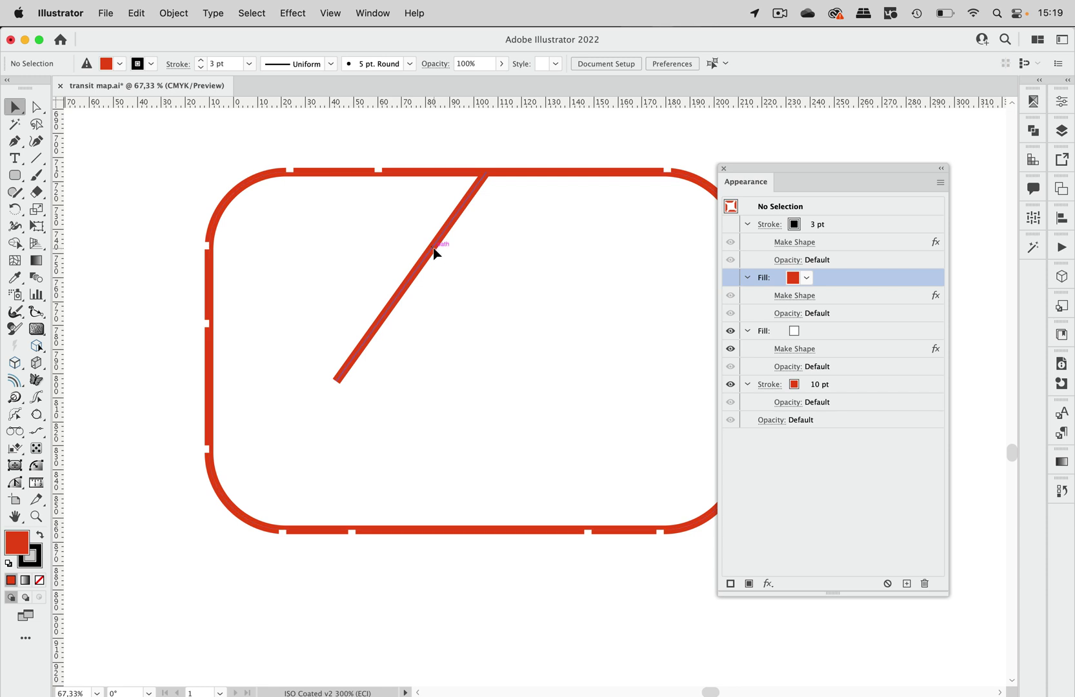
click(433, 250)
click(545, 135)
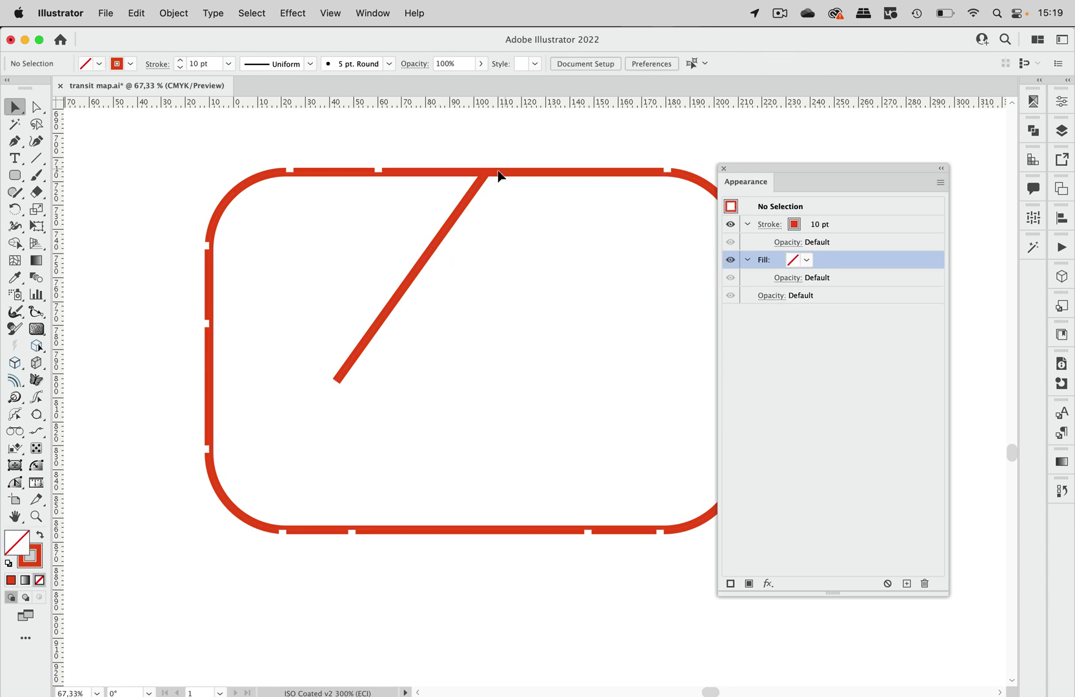
click(470, 201)
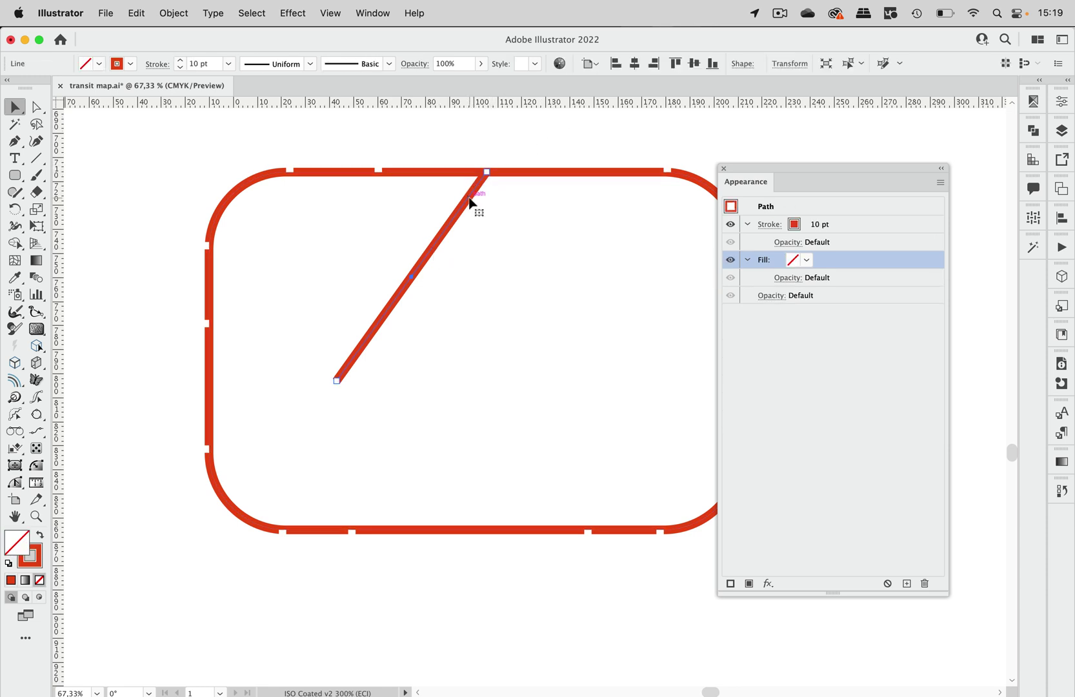
click(131, 64)
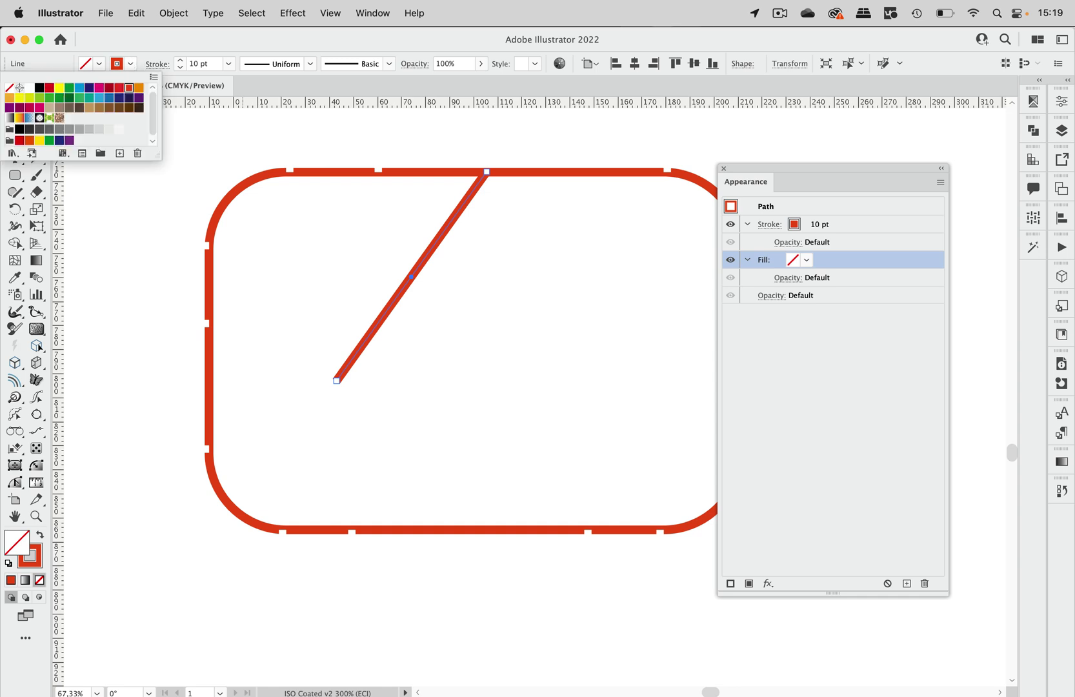
click(79, 88)
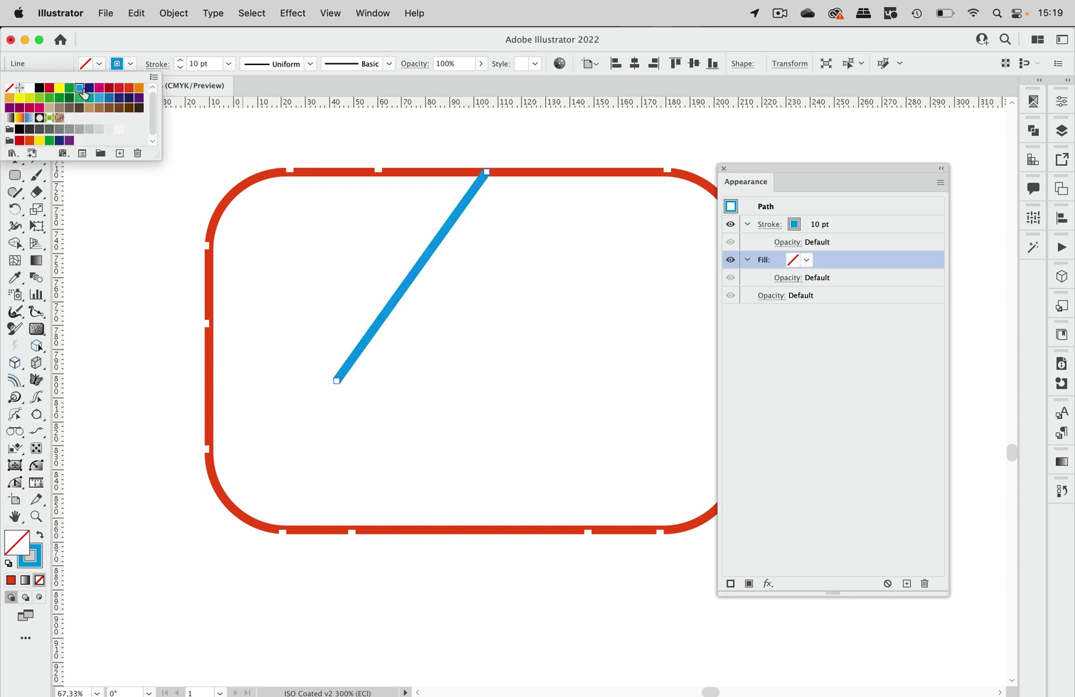
click(459, 134)
click(503, 156)
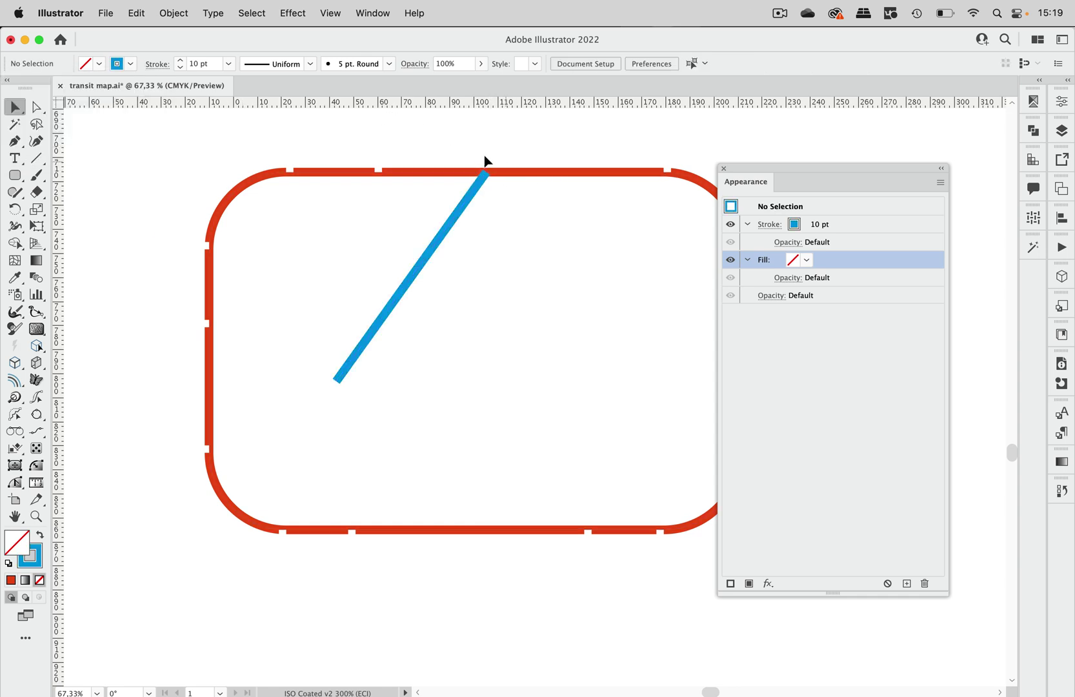
Add a black fill to the blue diagonal line and place it above the 10 pt stroke
click(453, 228)
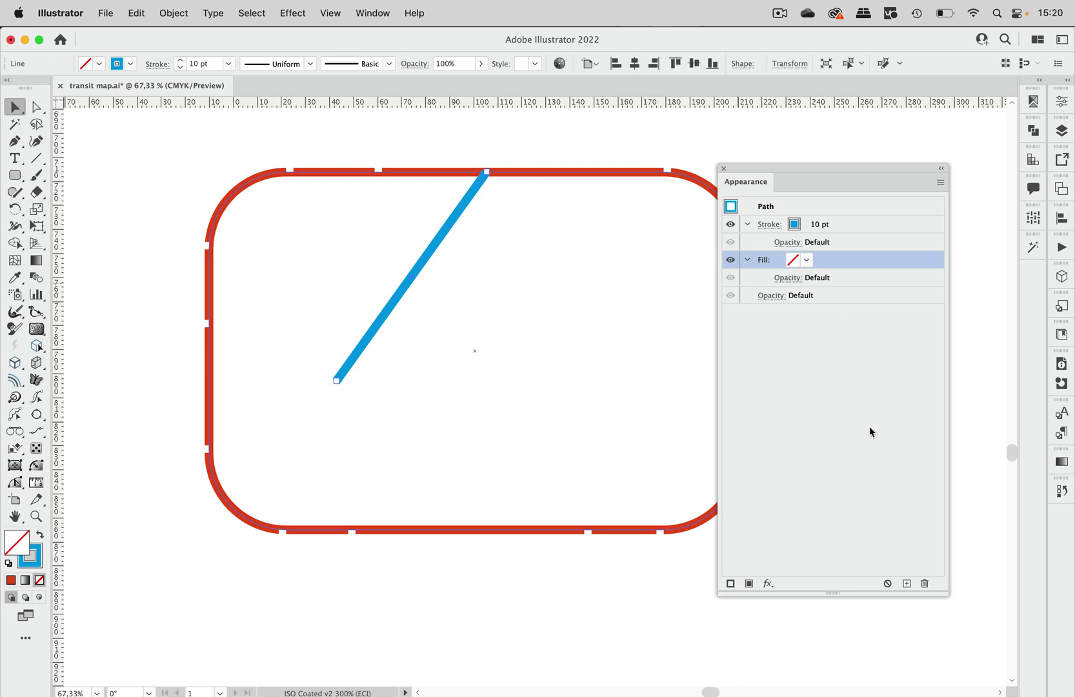
click(749, 583)
mouse_move(853, 260)
mouse_down()
mouse_move(851, 217)
mouse_move(836, 219)
mouse_up()
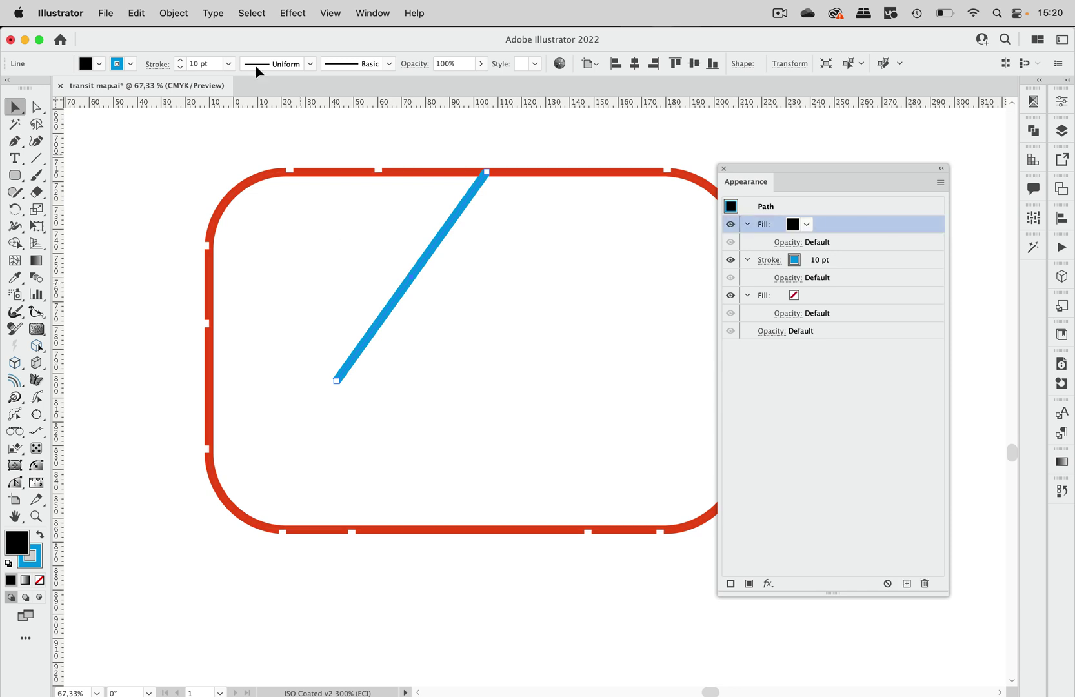
Apply a Circle Make Shape effect to the black fill, located at anchor points and limited to First
click(288, 16)
click(333, 57)
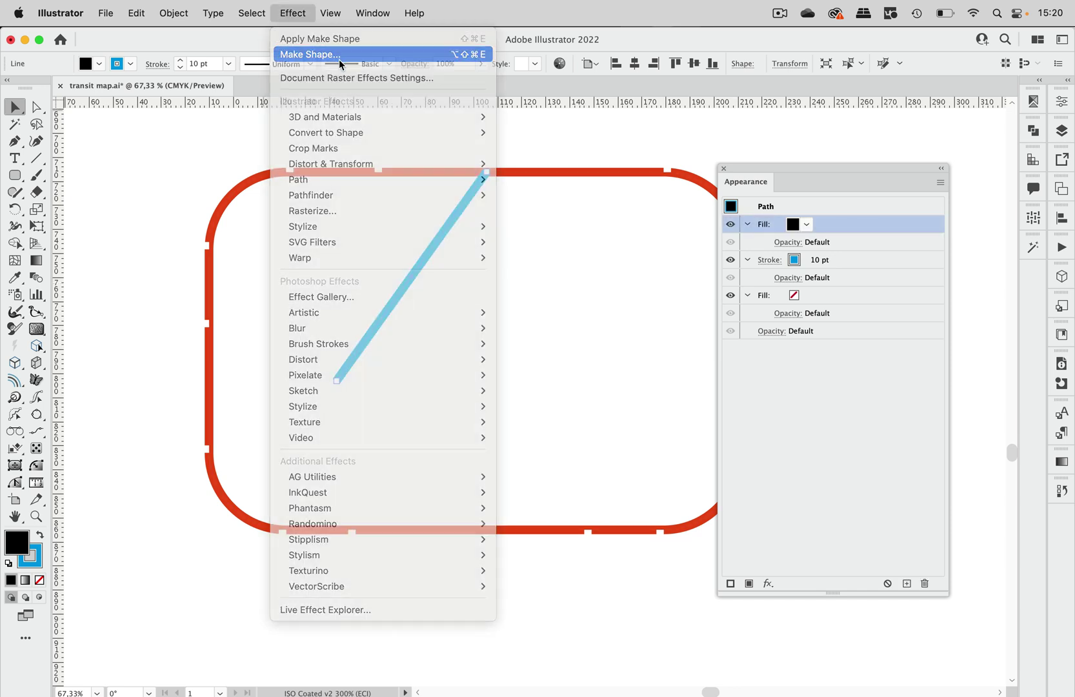
drag(772, 161, 613, 264)
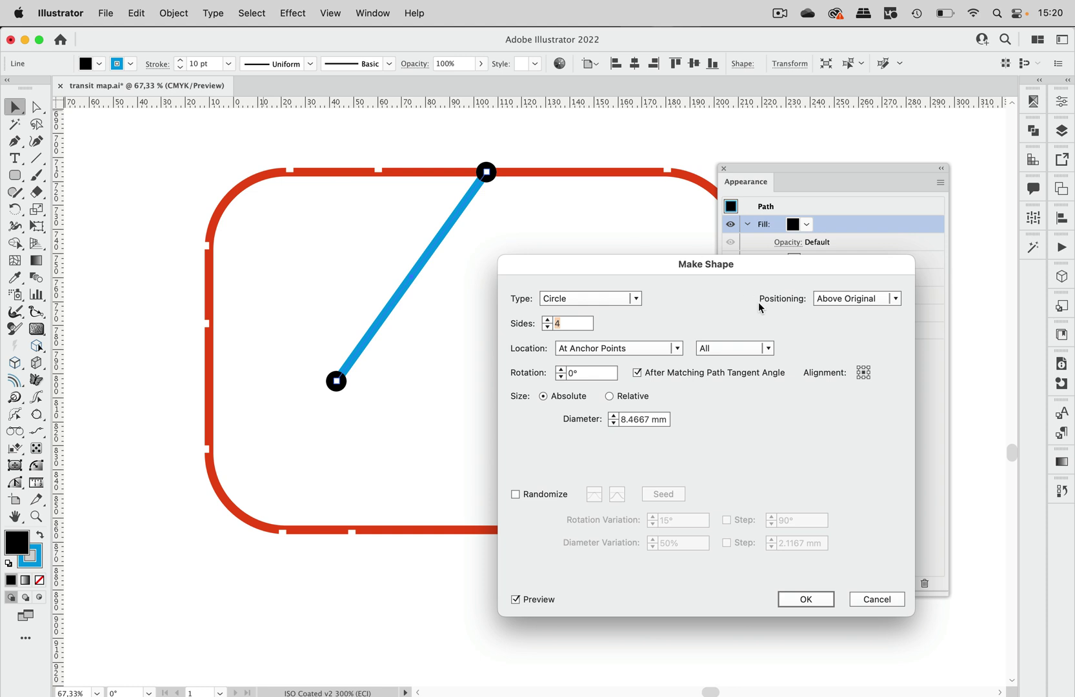
click(738, 349)
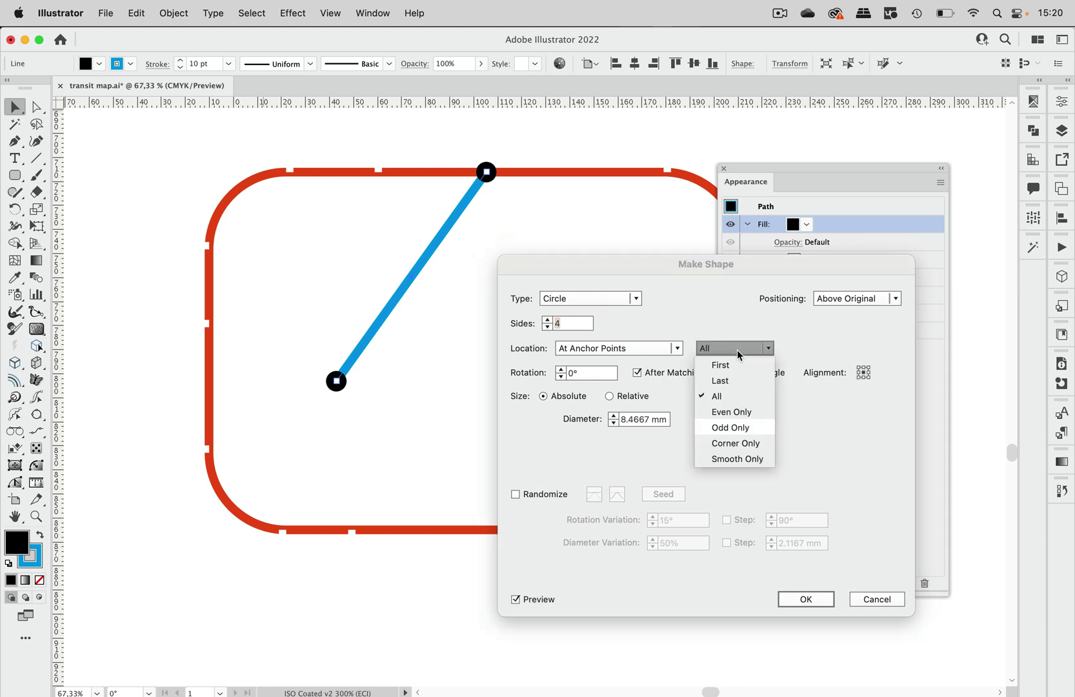
click(785, 319)
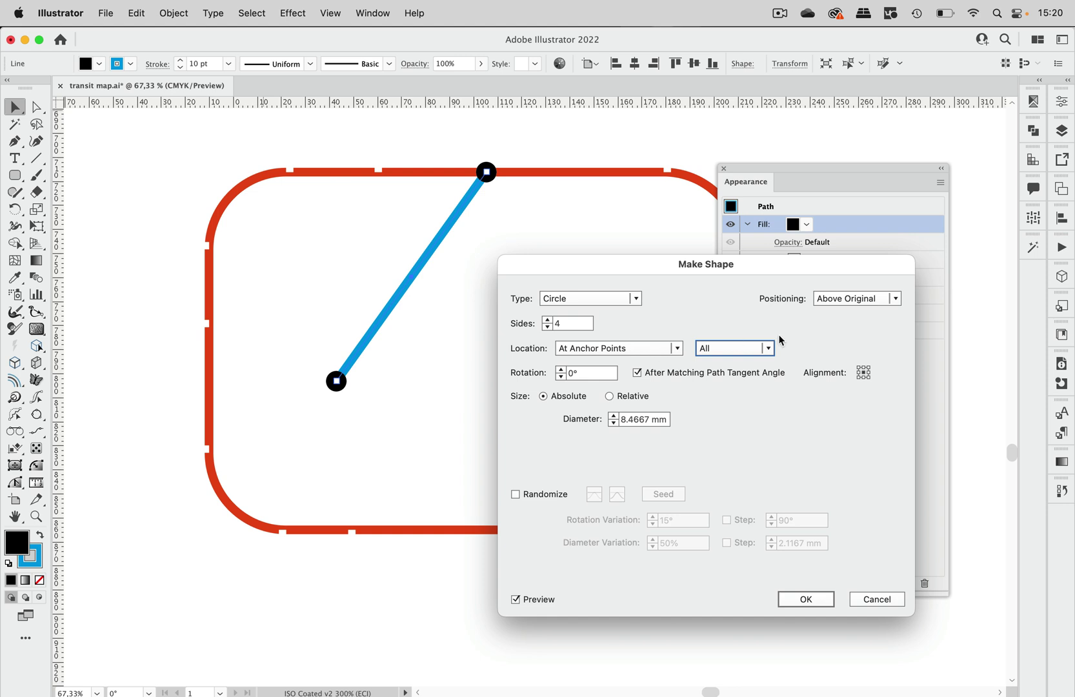
click(747, 356)
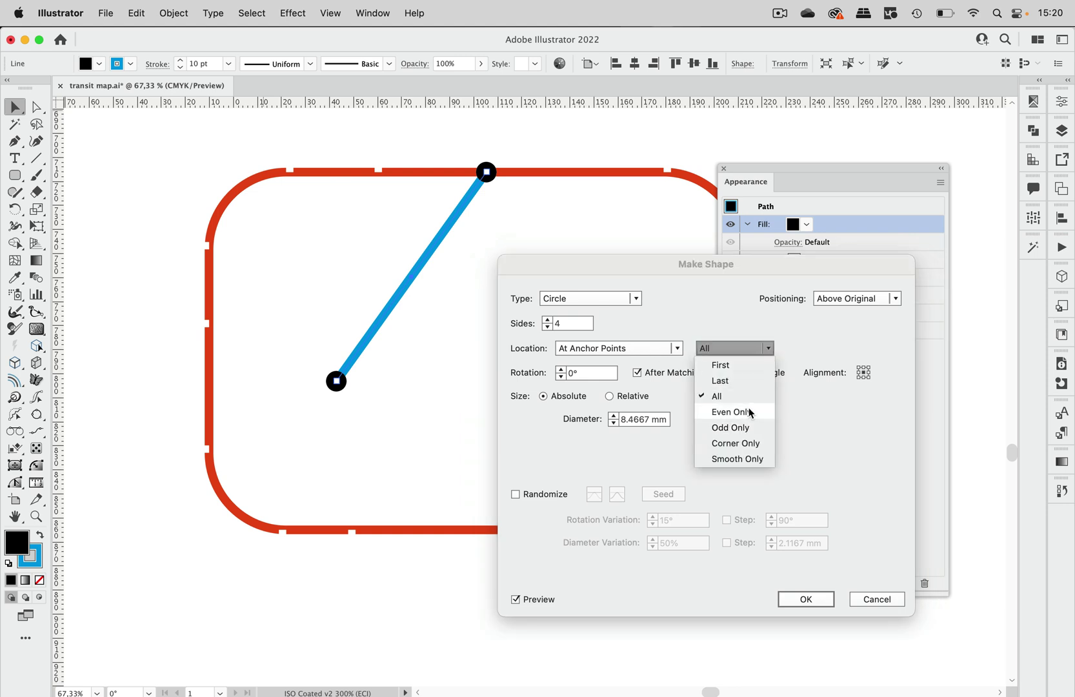
click(753, 364)
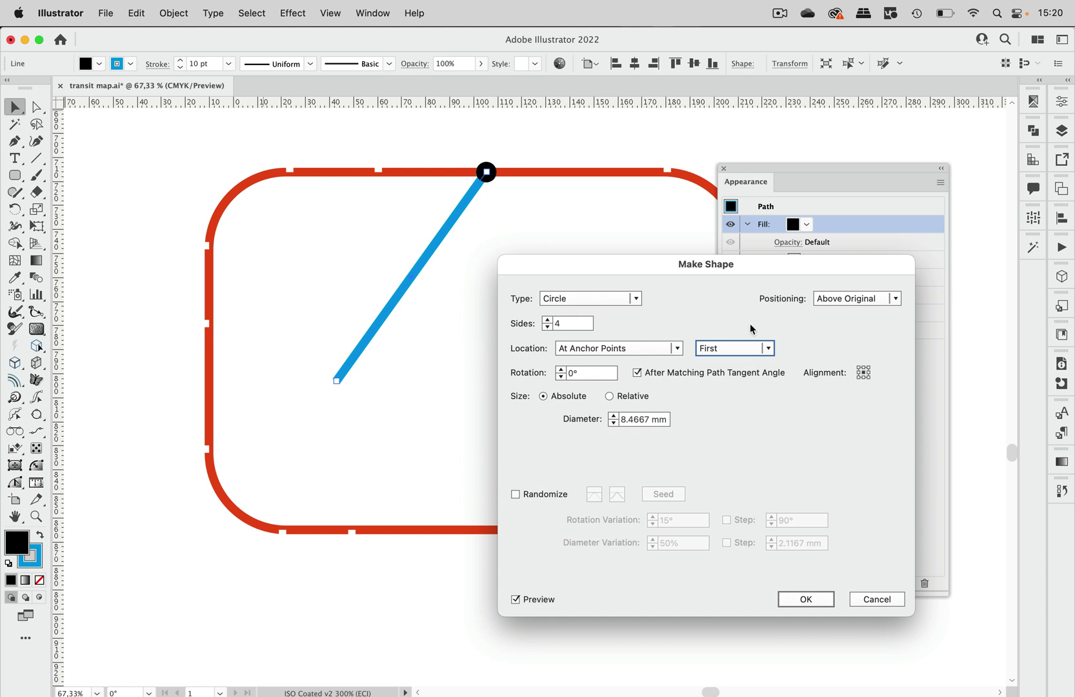
click(806, 599)
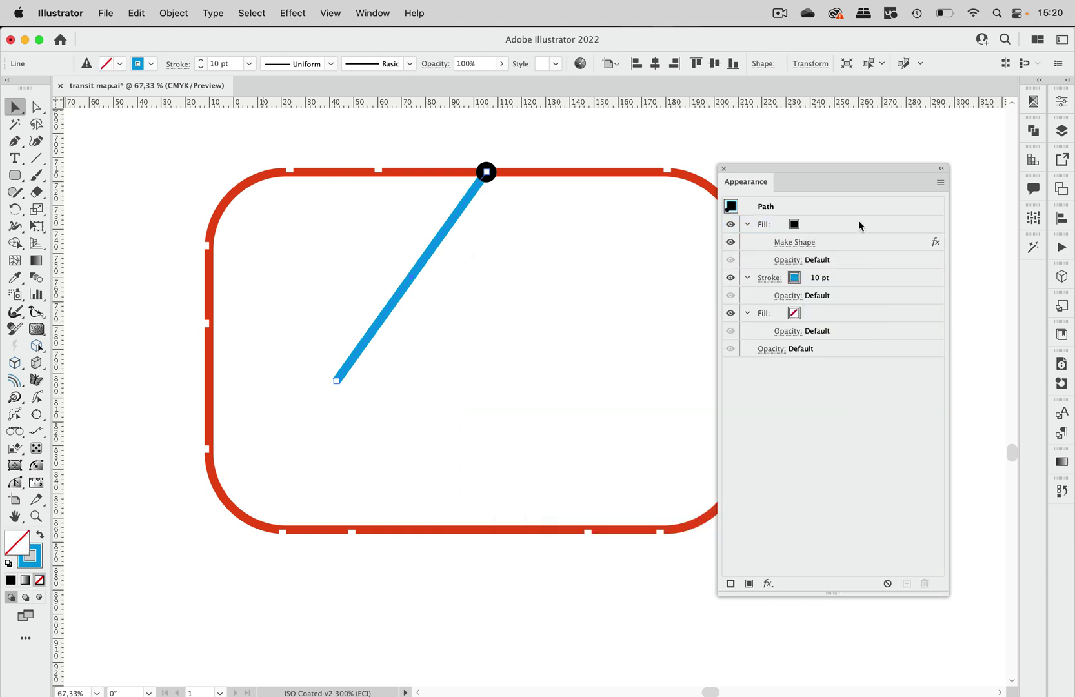
Duplicate the black circle fill on the blue diagonal line and colour the upper copy light blue
click(749, 584)
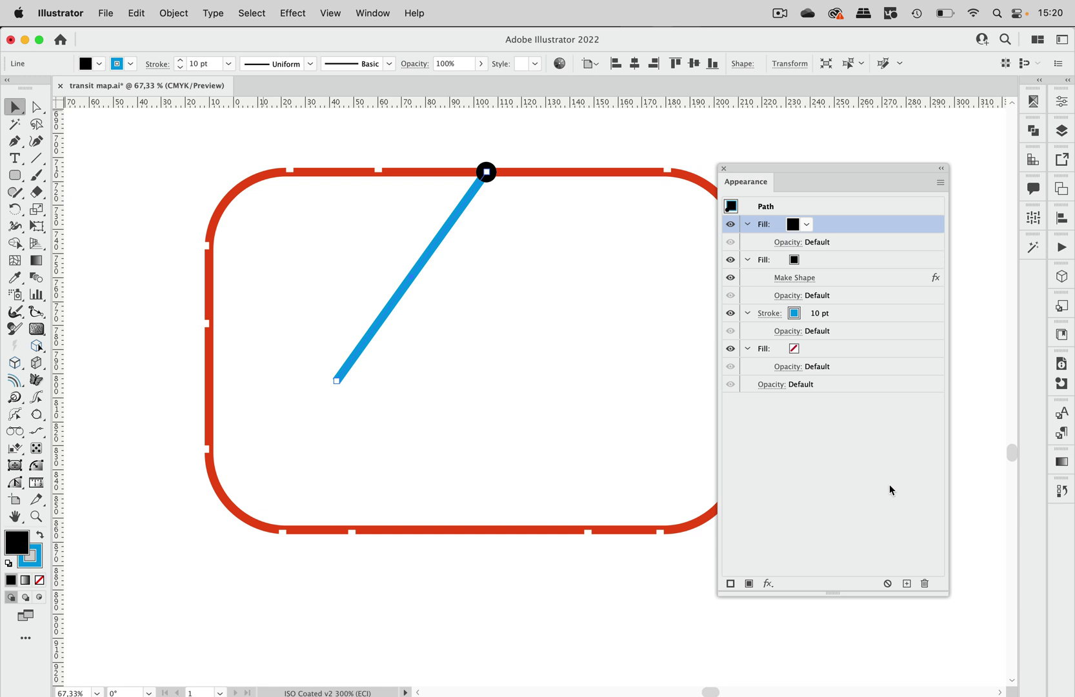
key(super+z)
click(879, 227)
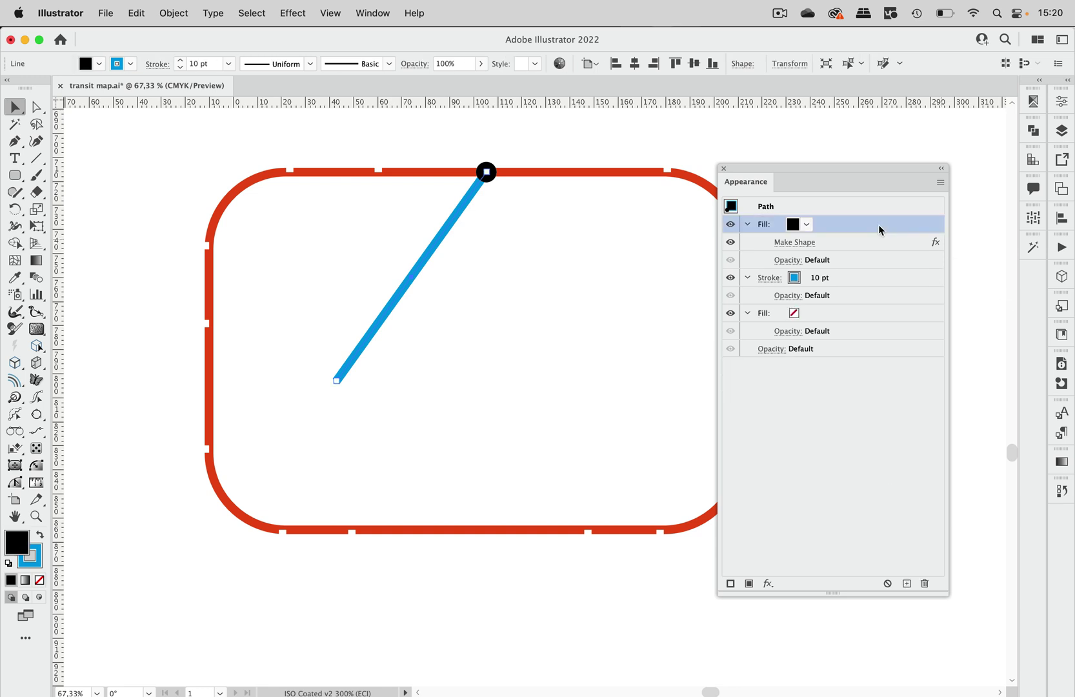
click(907, 583)
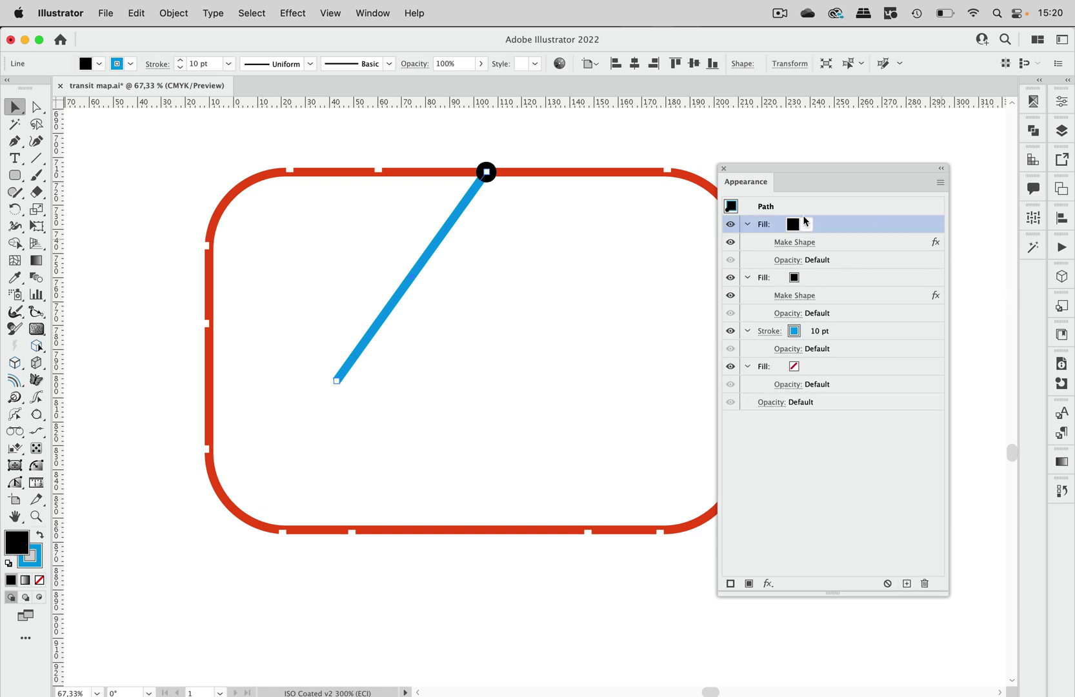
click(806, 223)
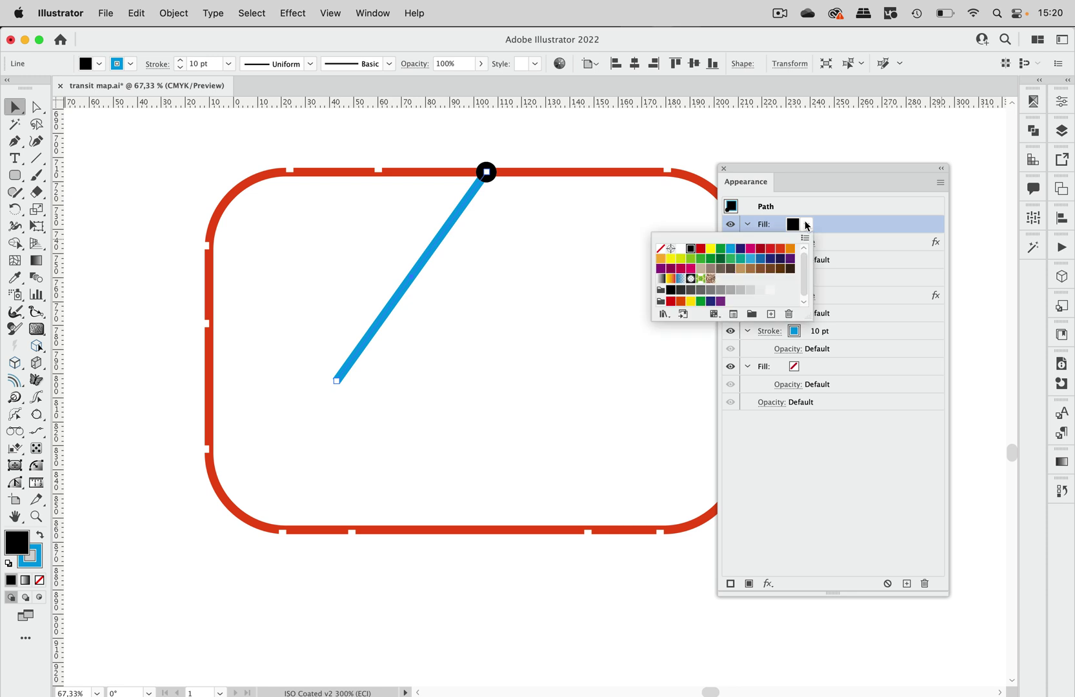
click(730, 248)
click(845, 229)
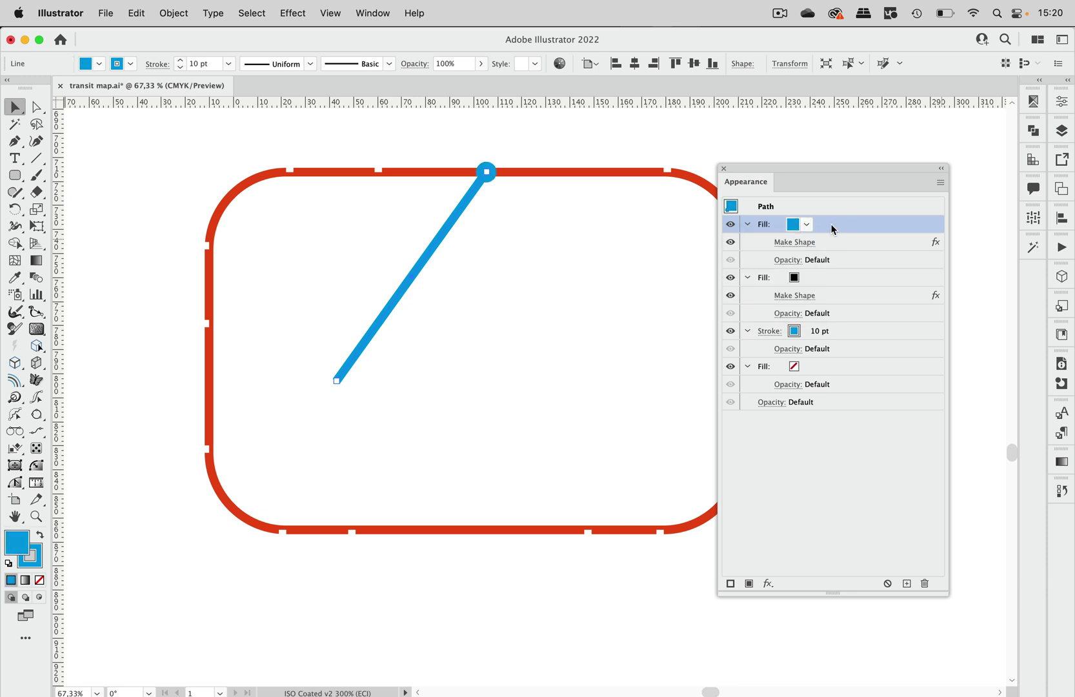
Set the light blue fill's Make Shape location to the Last anchor point
click(800, 245)
click(766, 348)
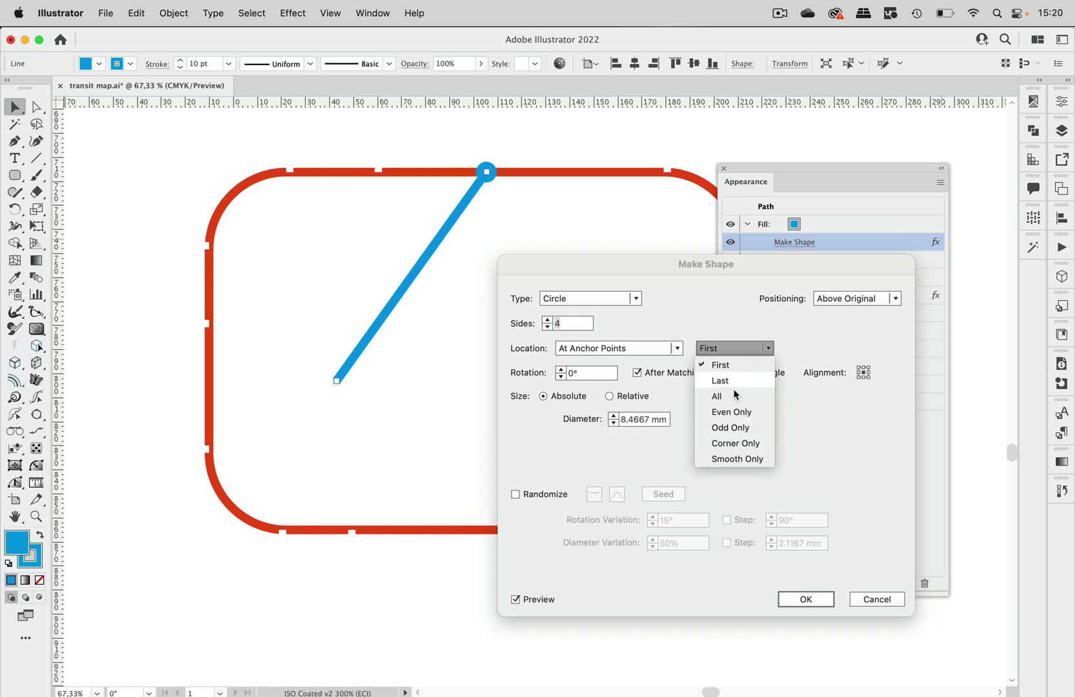
click(739, 381)
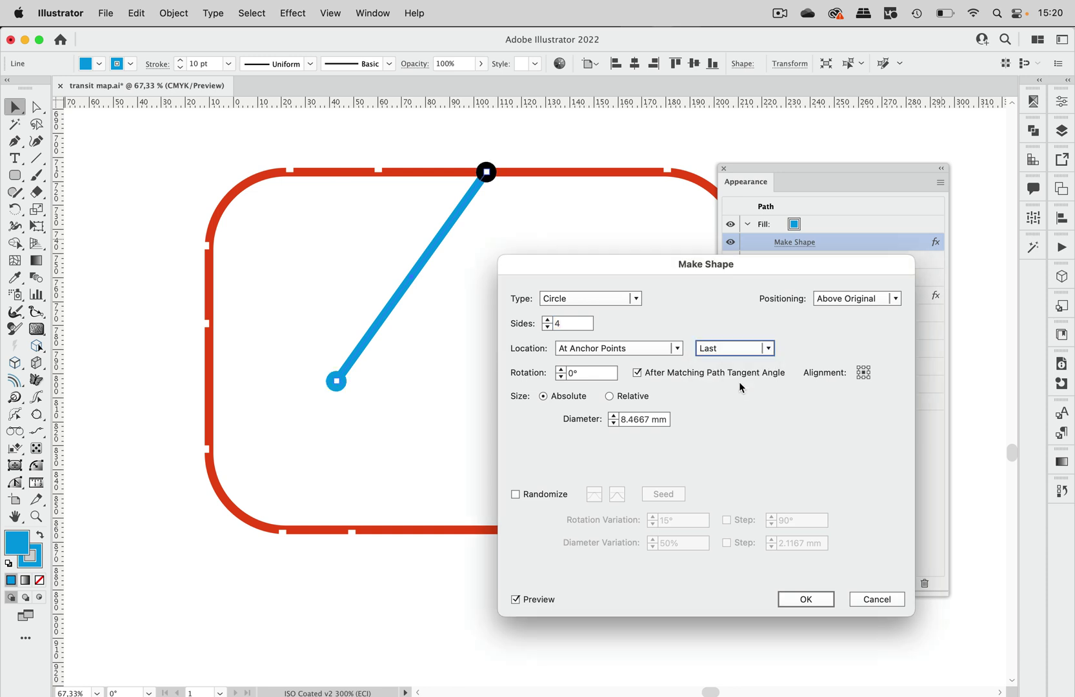
click(607, 348)
click(741, 466)
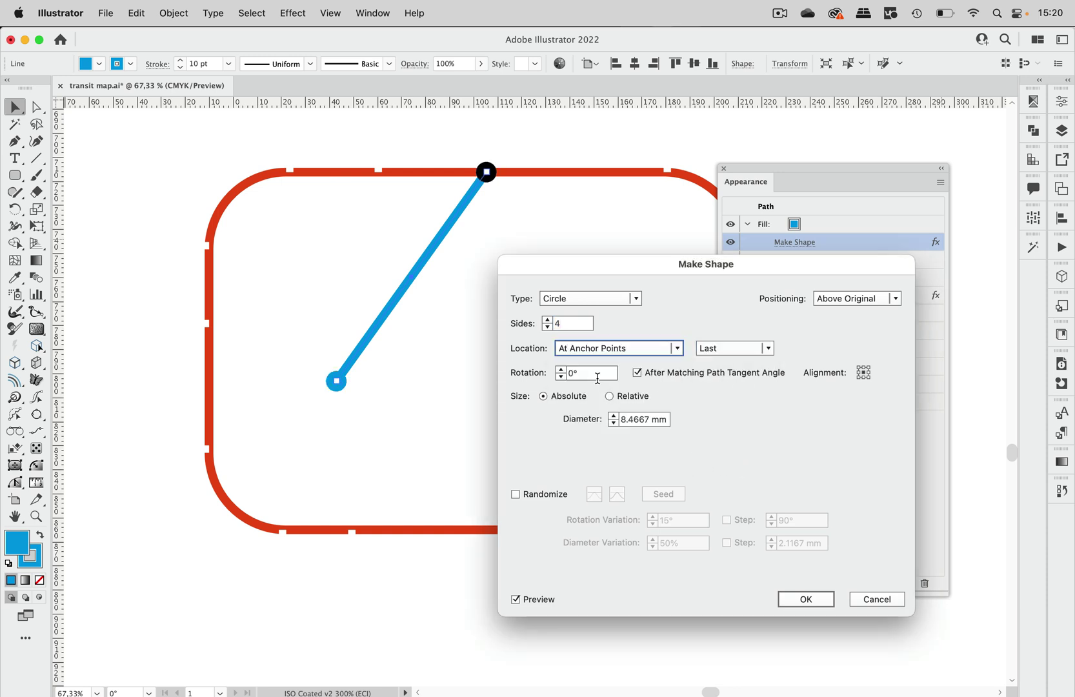
Change the light blue marker's shape type to Rectangle, rotate it 90° and apply the effect
click(583, 299)
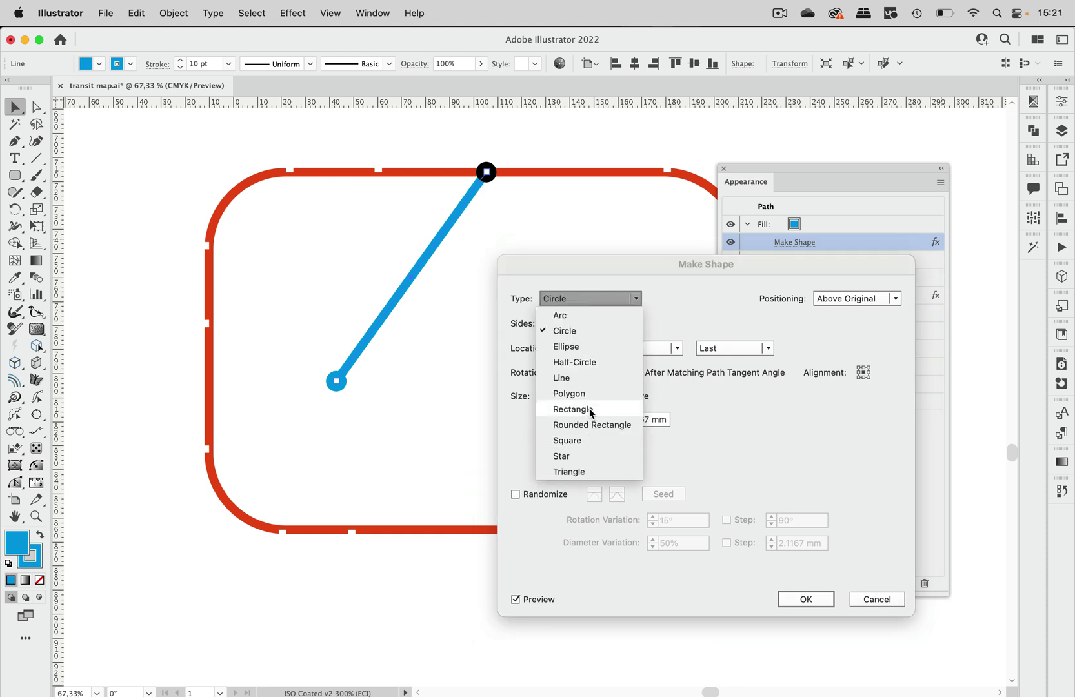
click(590, 409)
double_click(587, 376)
text(90)
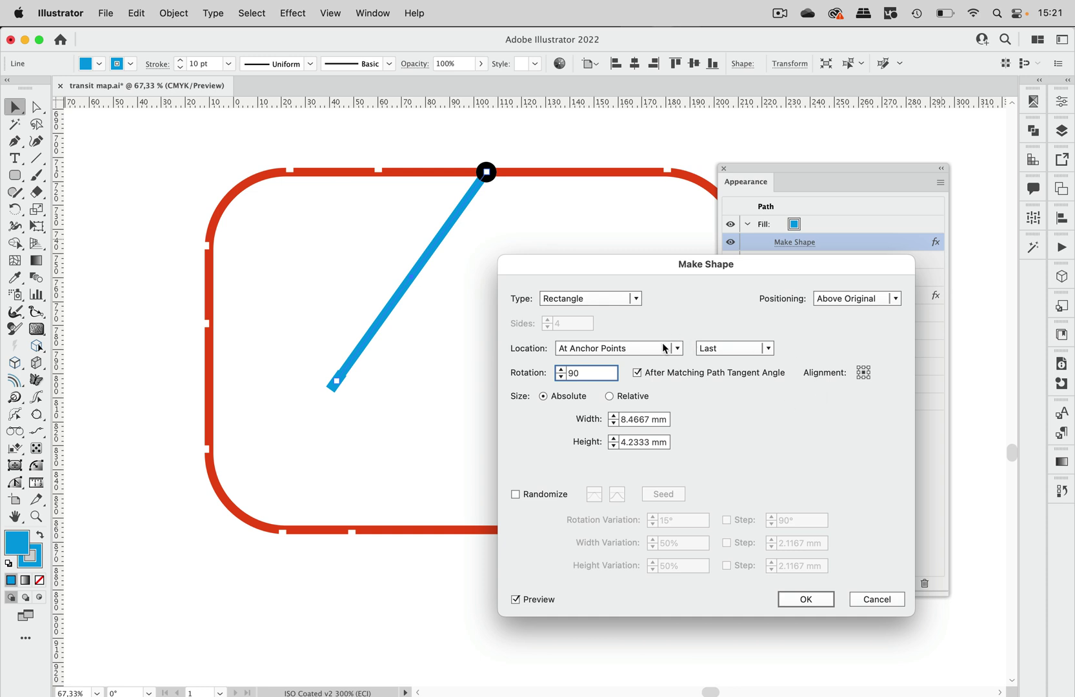
click(642, 419)
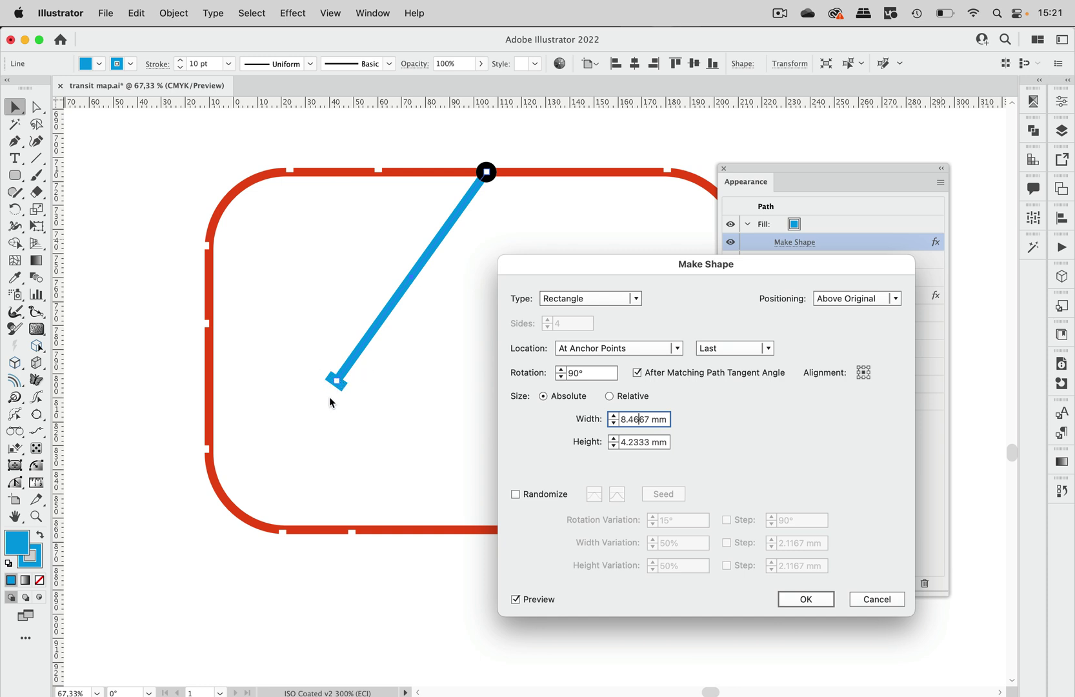
click(806, 600)
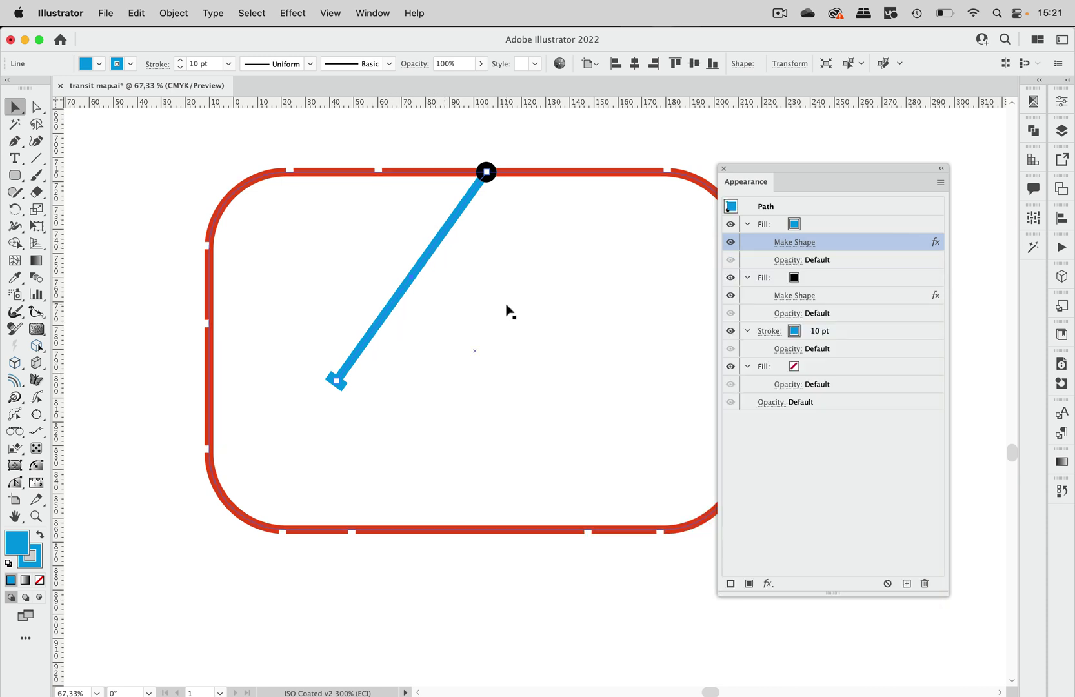
Draw a long light blue diagonal line with a 10 pt stroke to the right of the red rounded rectangle
scroll(508, 311, down, 3)
scroll(508, 311, right, 5)
scroll(696, 223, down, 2)
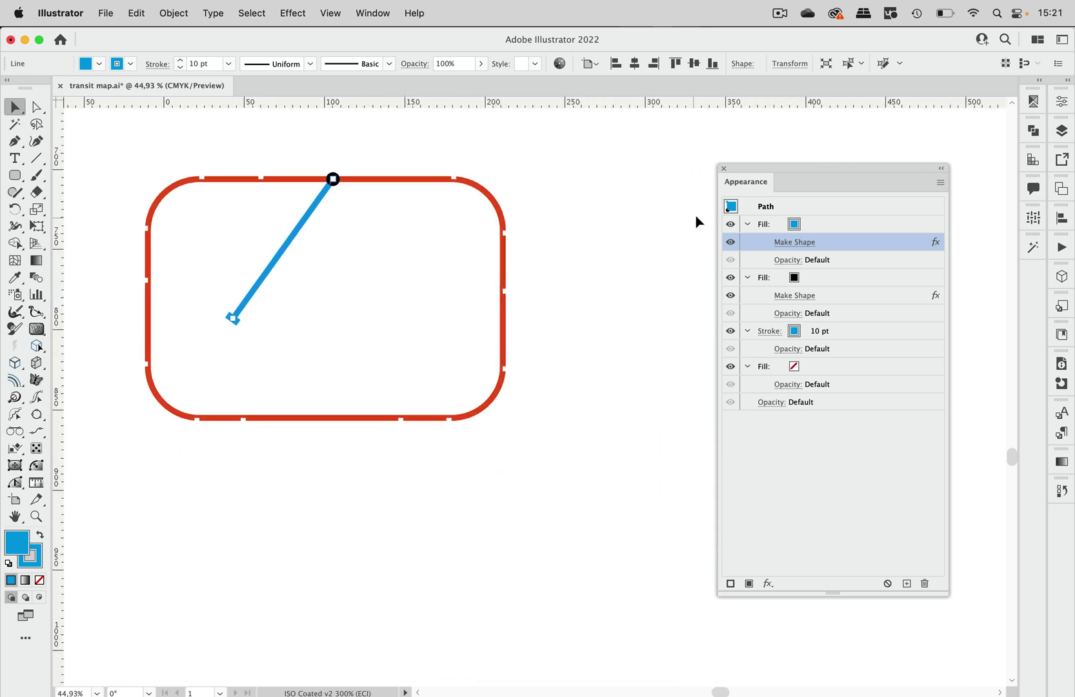
click(680, 220)
click(36, 158)
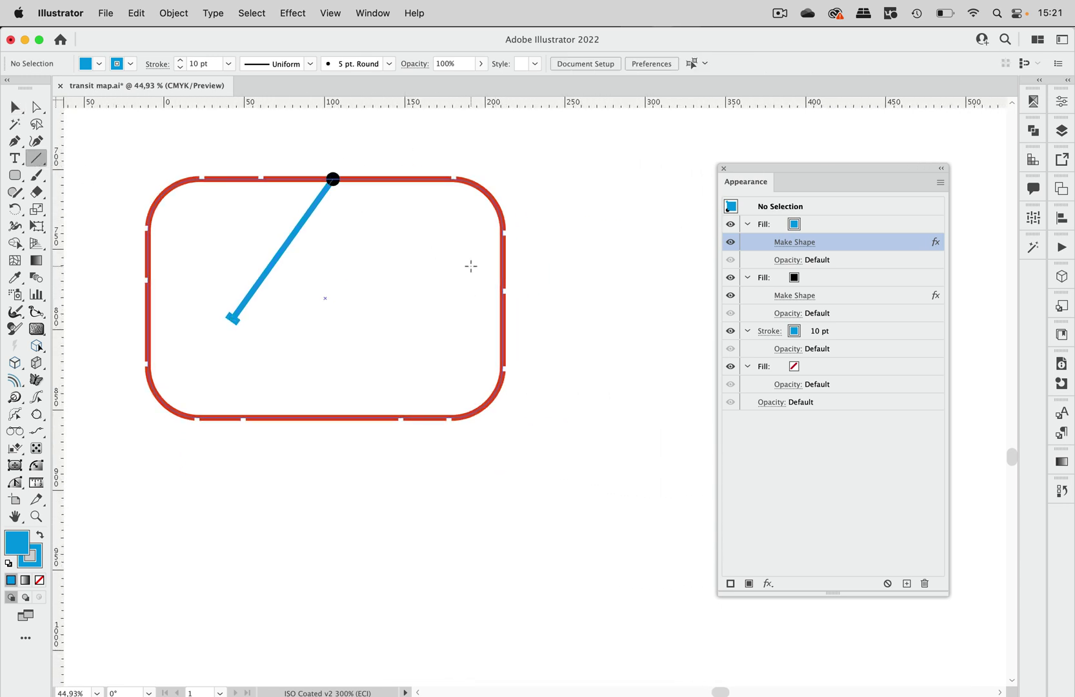
drag(673, 220, 439, 611)
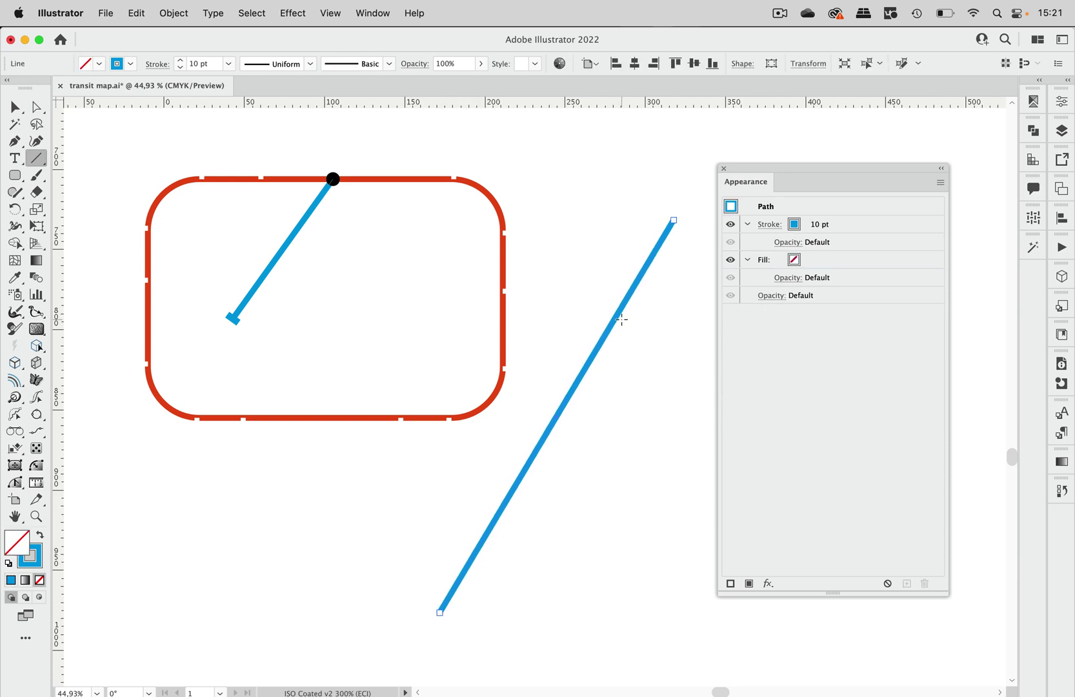
drag(781, 176, 839, 171)
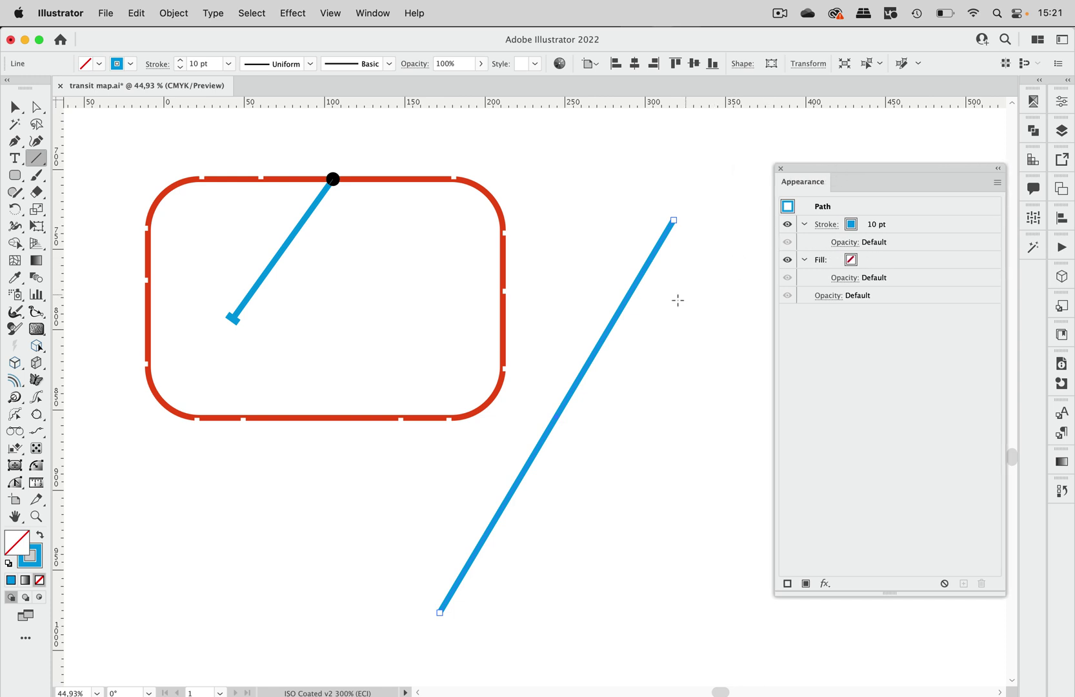
Add four anchor points along the new diagonal line with the Pen tool and deselect it
click(15, 140)
click(496, 520)
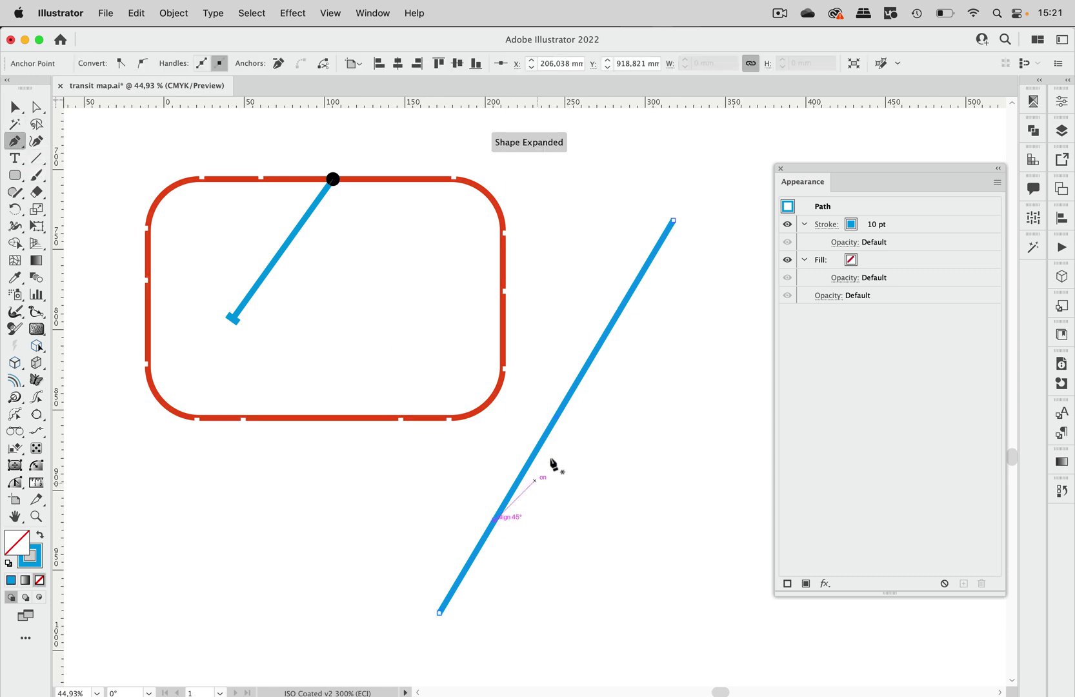
click(552, 424)
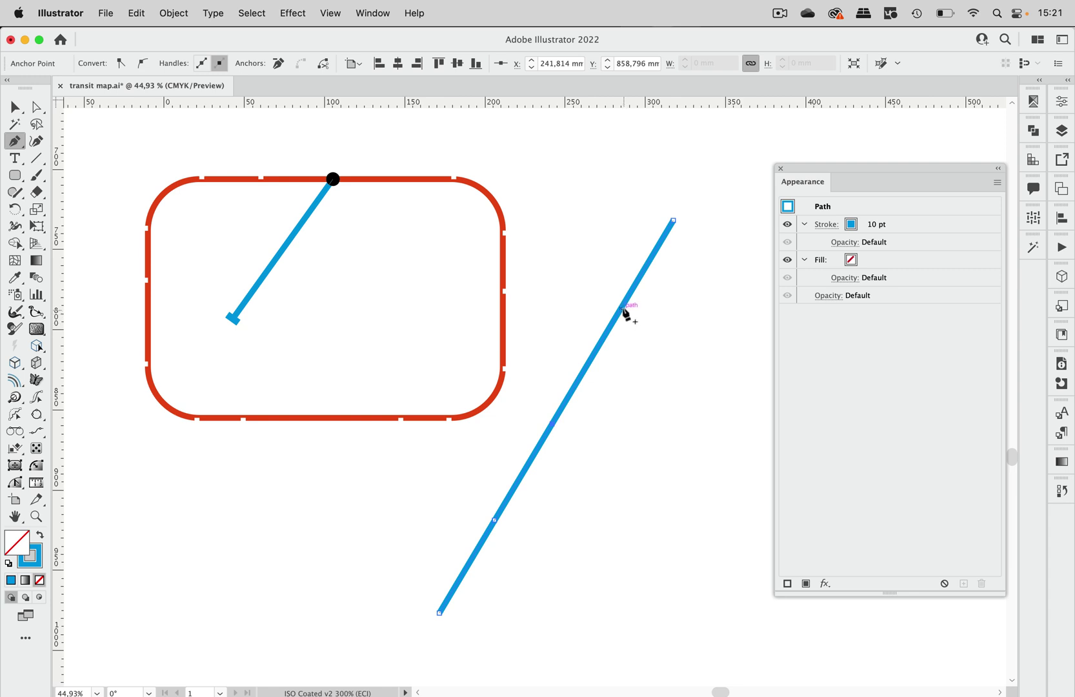
click(652, 259)
click(15, 109)
click(675, 176)
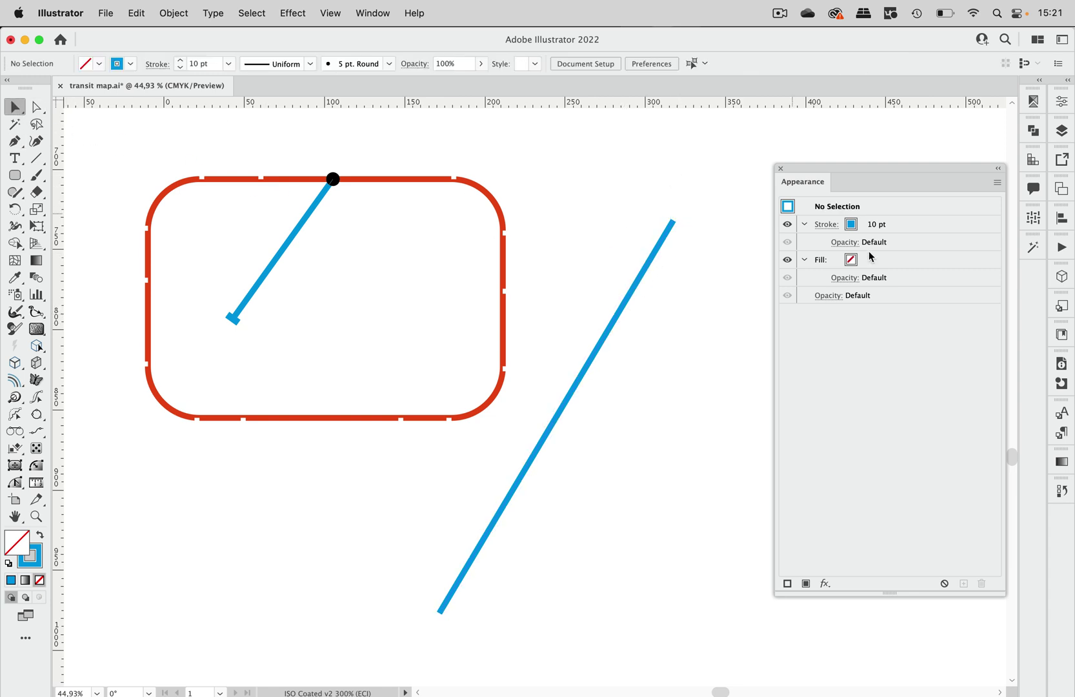
Add a black fill to the long blue line and open the Make Shape effect settings for it
click(649, 264)
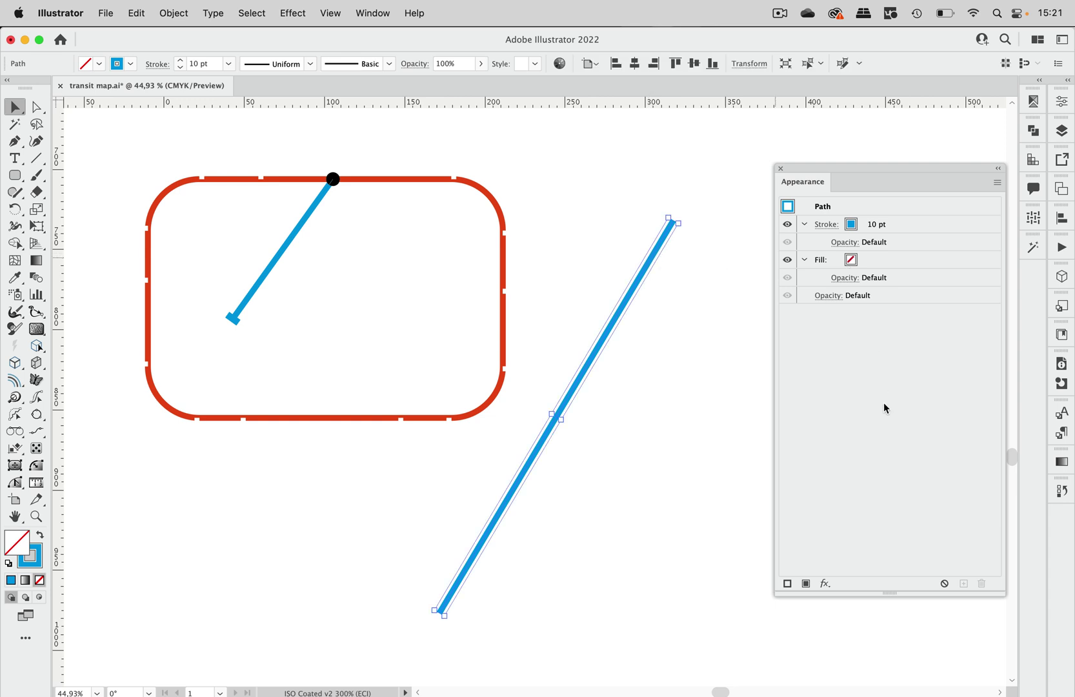
click(806, 584)
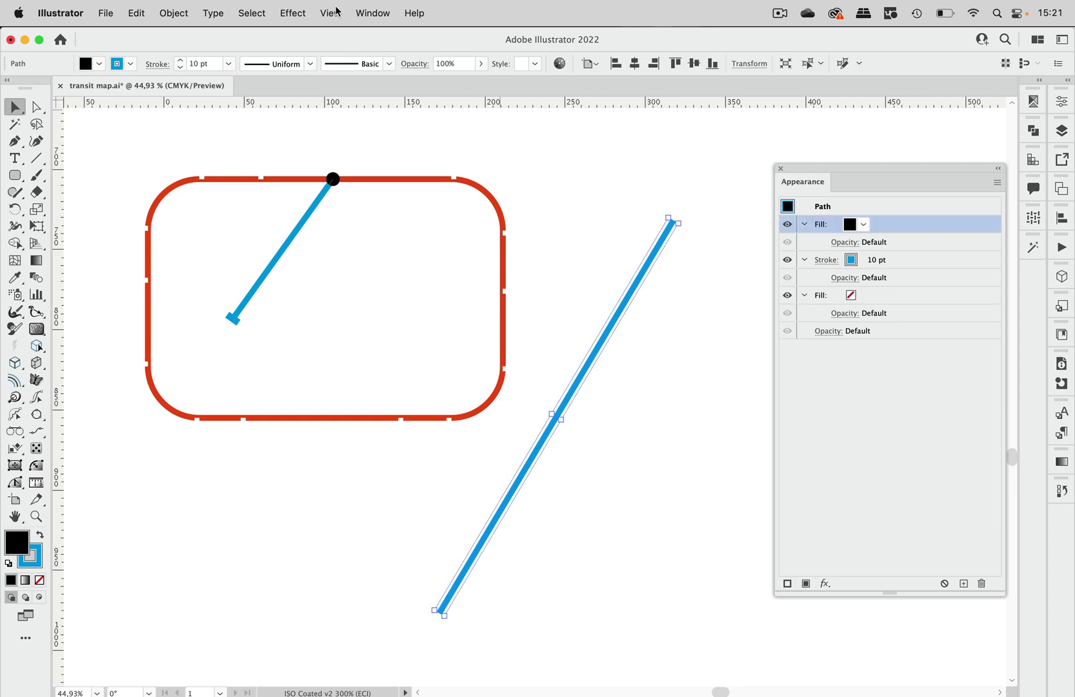
click(305, 13)
click(310, 50)
drag(781, 266, 888, 308)
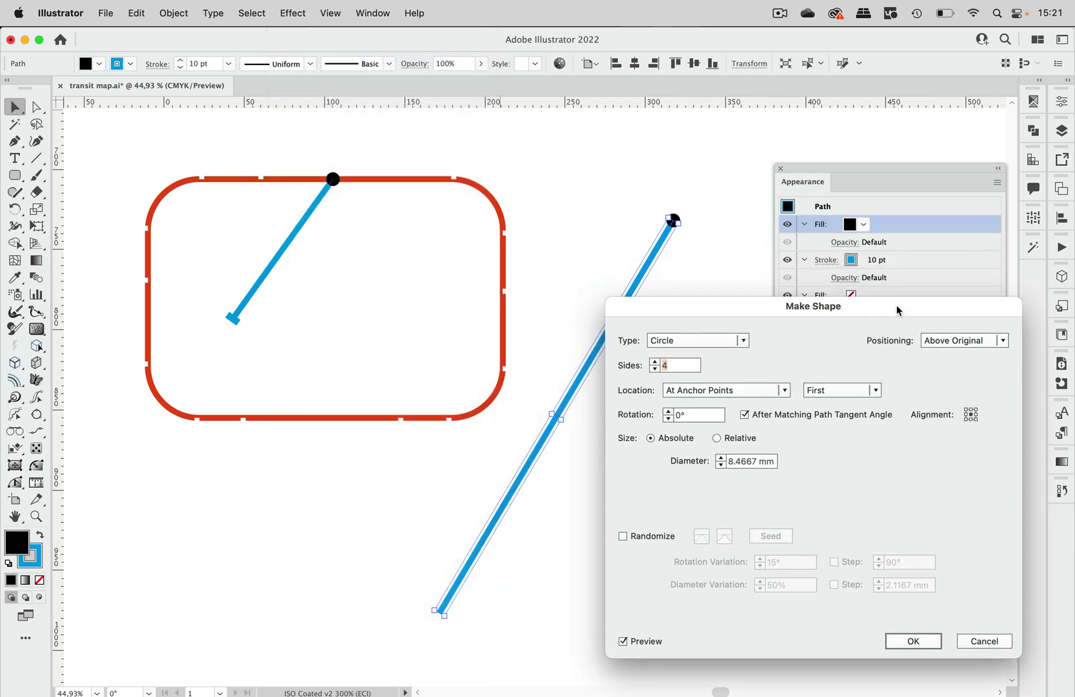
Limit the black Make Shape circles to Corner Only anchor points and apply the effect
click(875, 391)
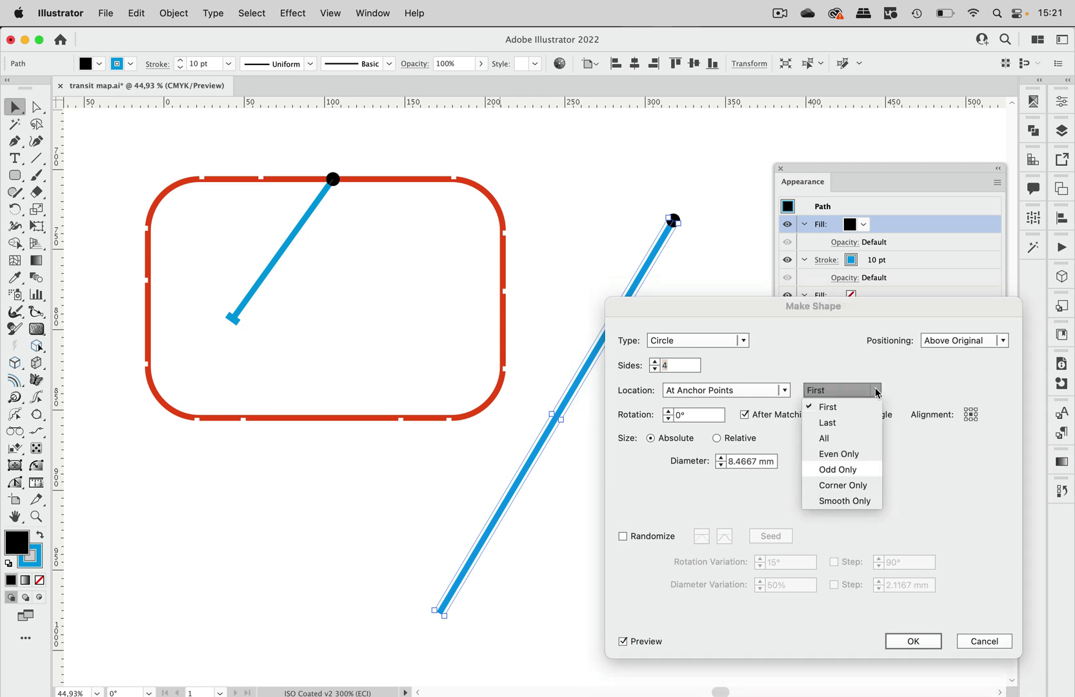
click(857, 440)
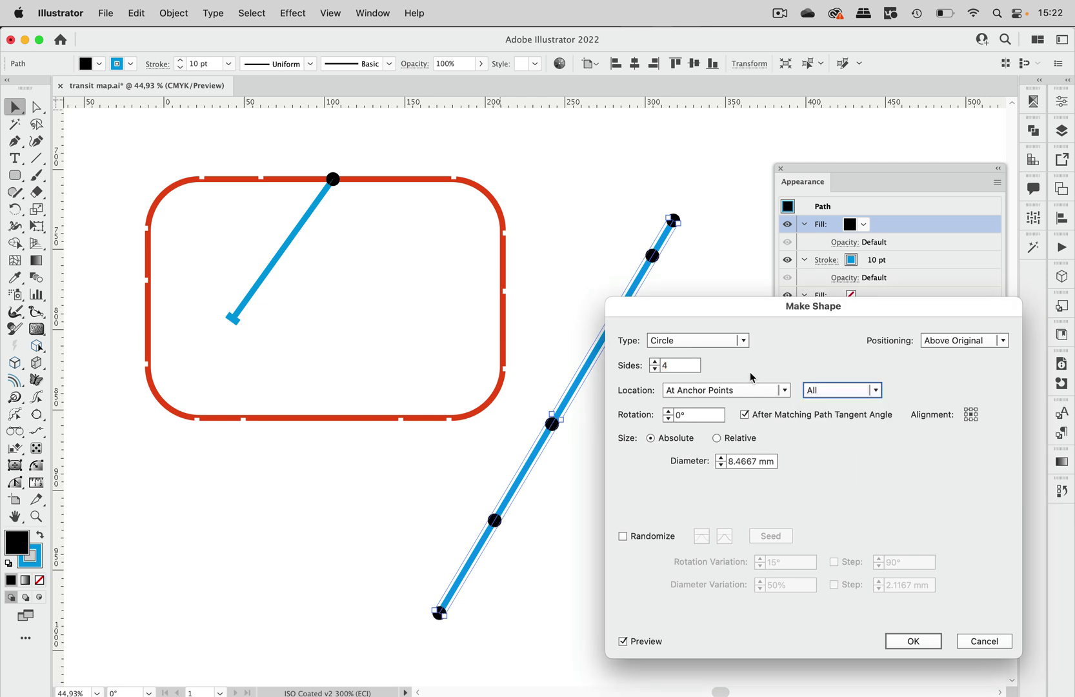
drag(737, 309, 788, 304)
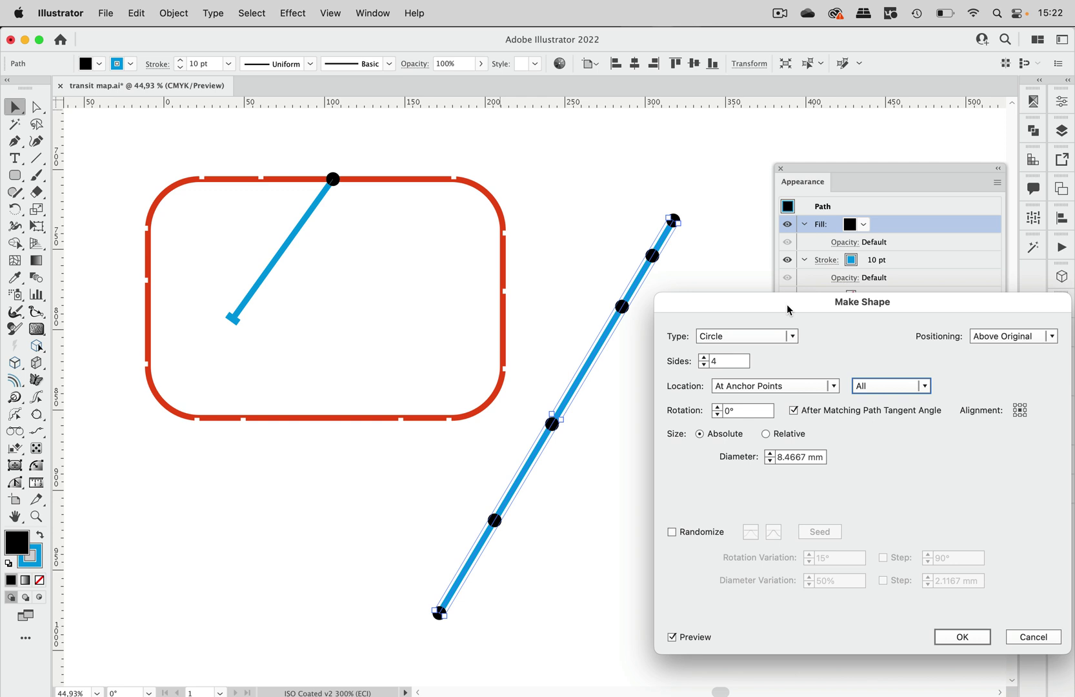
click(908, 387)
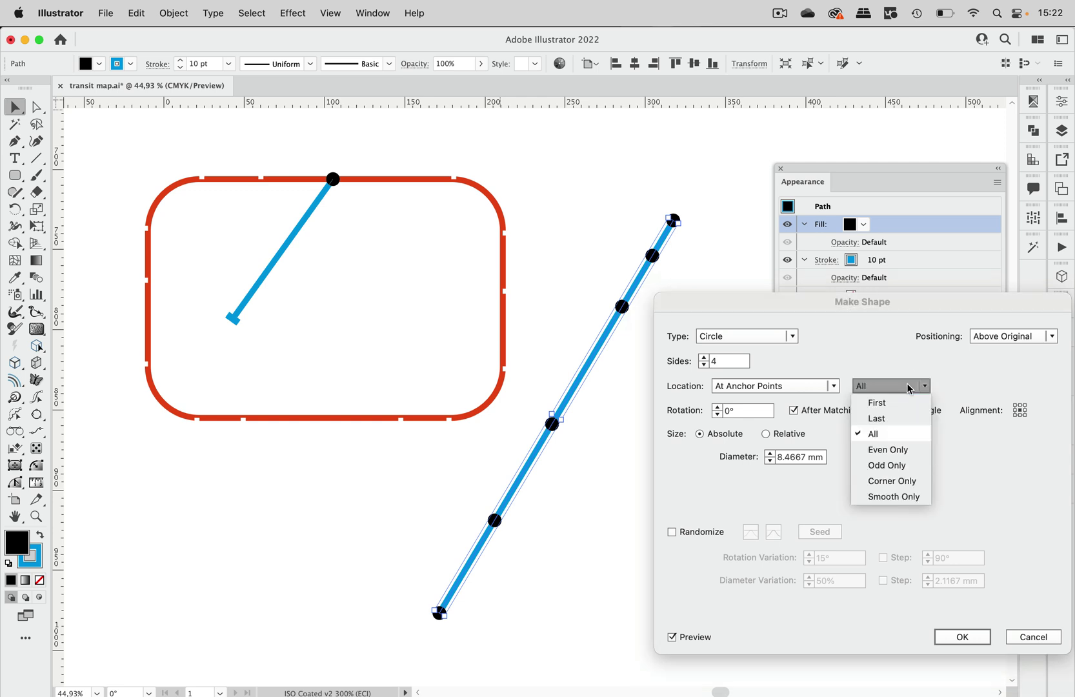
click(912, 488)
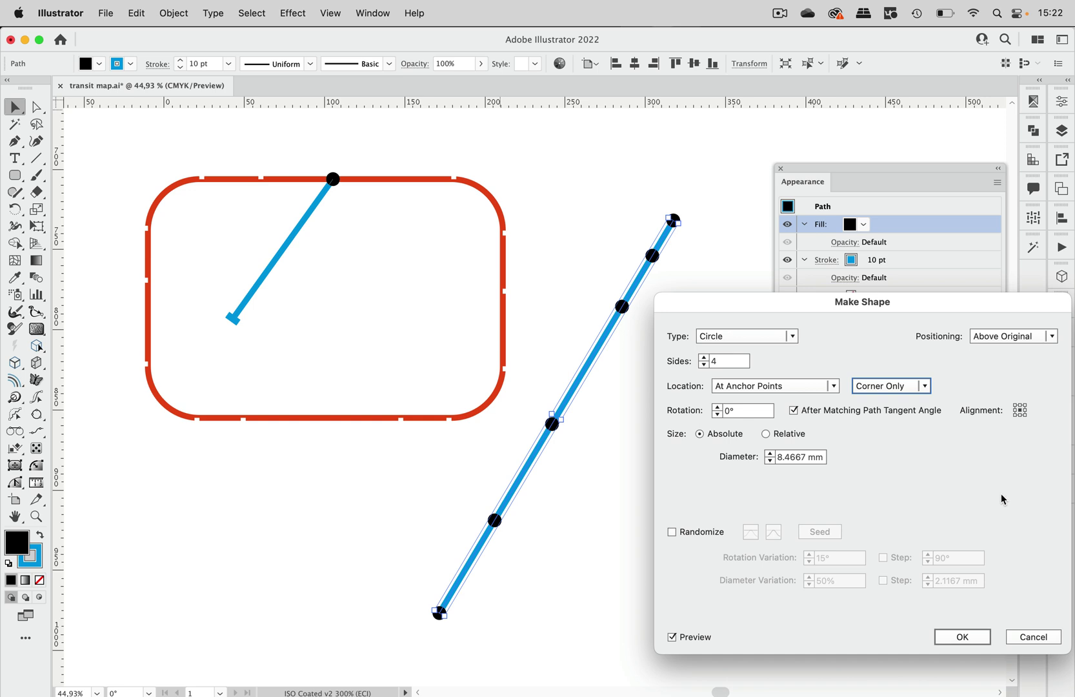
click(962, 636)
Duplicate the black circle fill and change the copy's Make Shape effect to Rectangle at Smooth Only anchor points
click(890, 225)
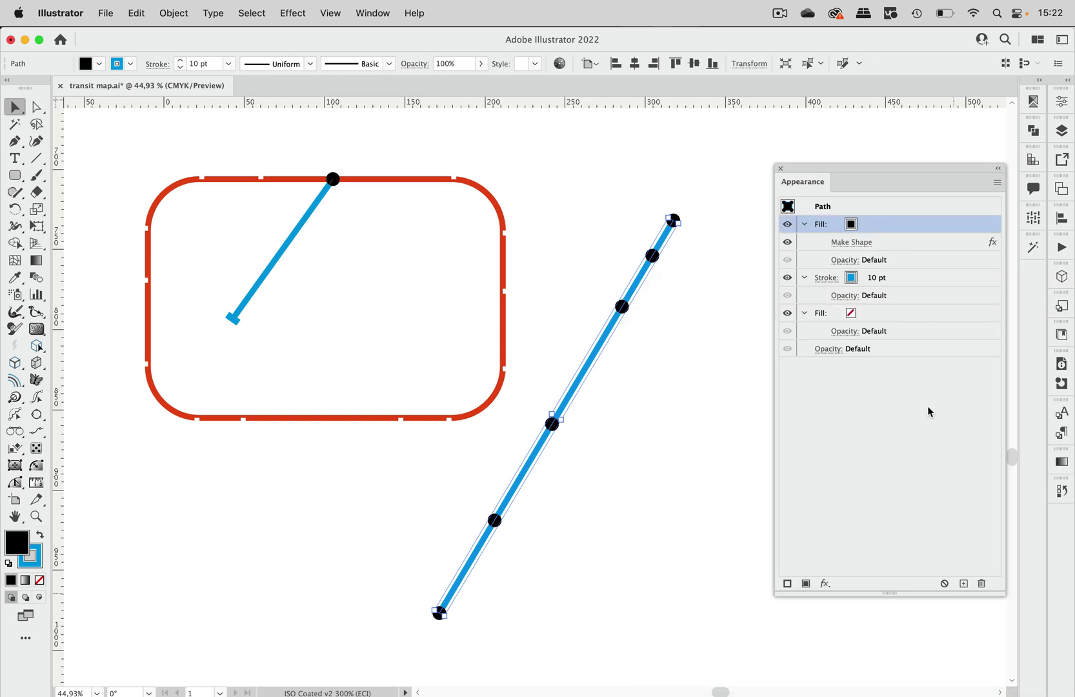
click(964, 584)
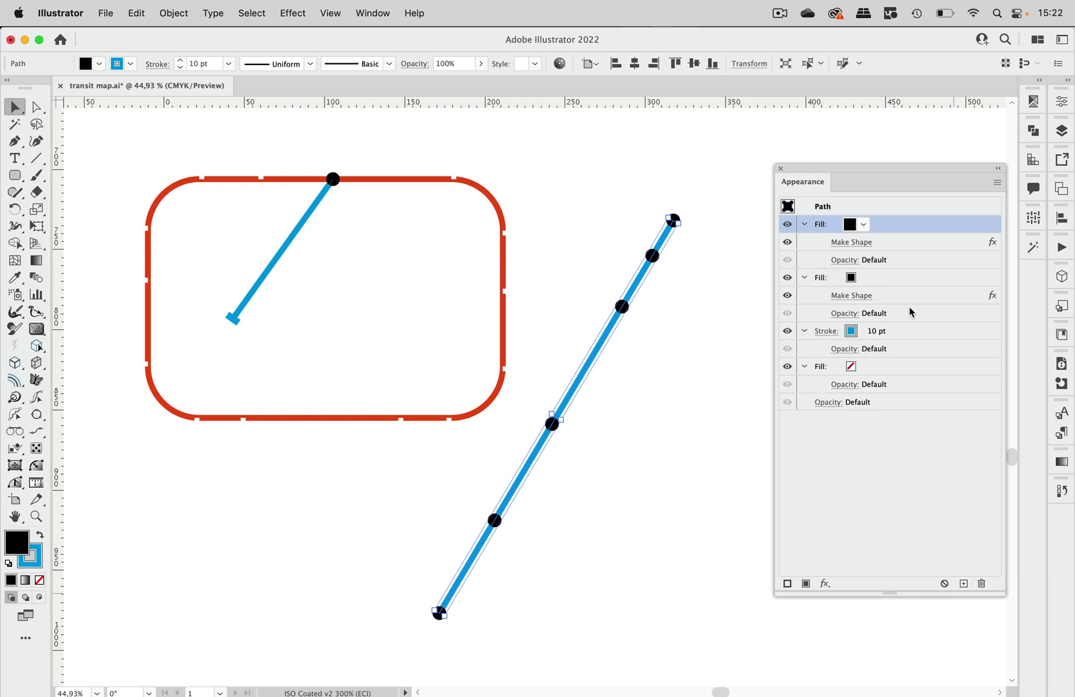
click(862, 244)
click(765, 337)
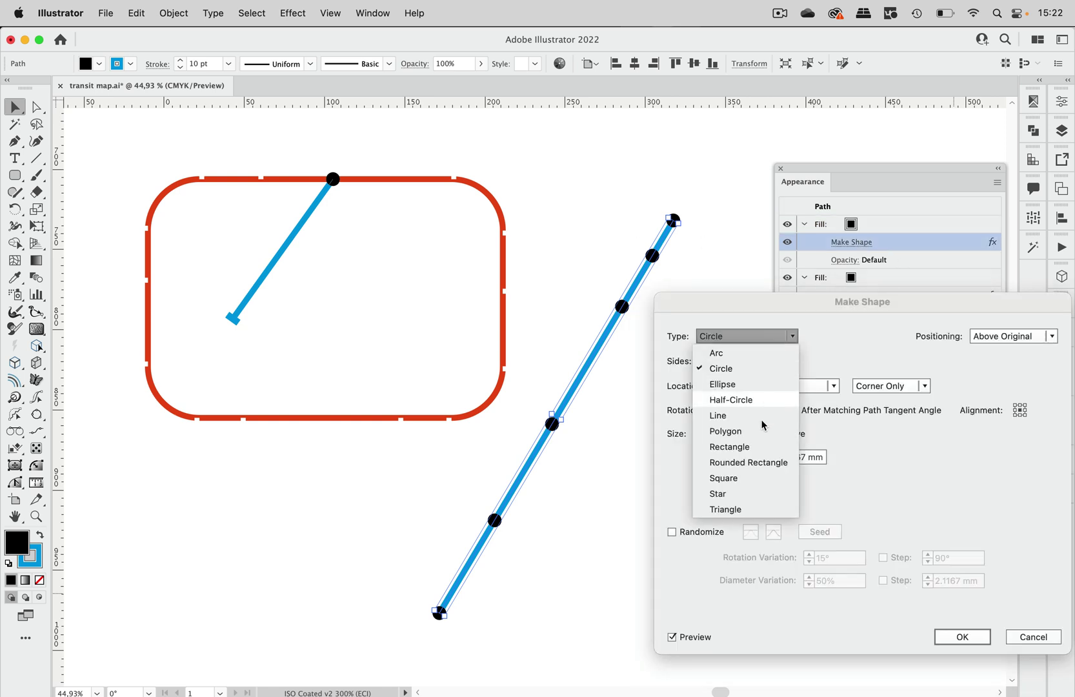
click(766, 446)
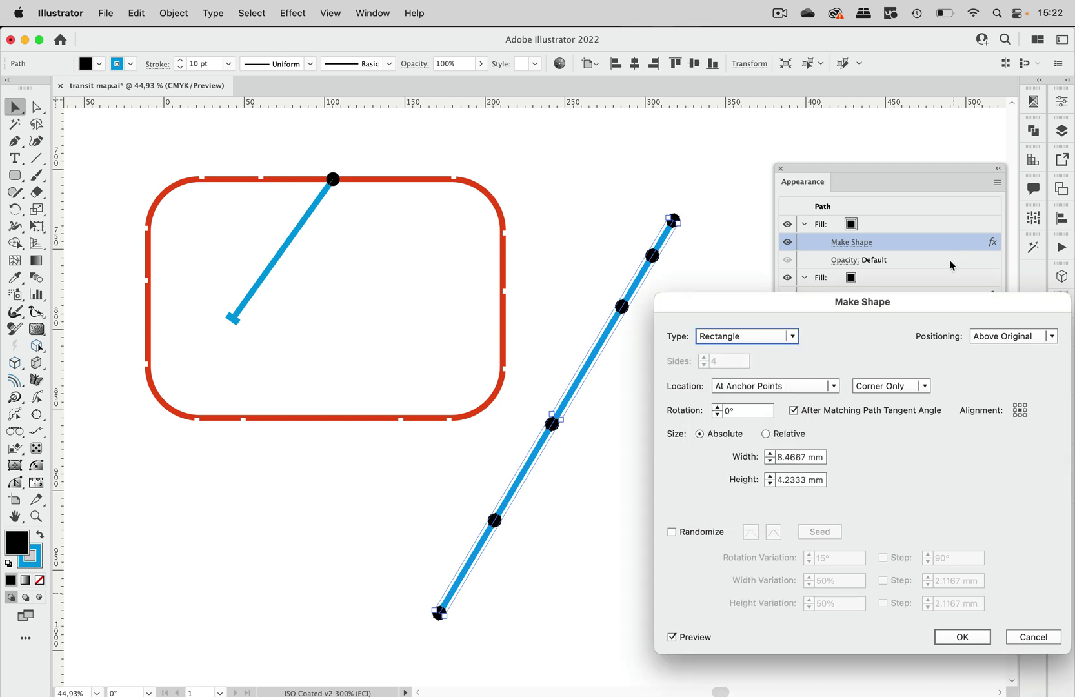
click(893, 386)
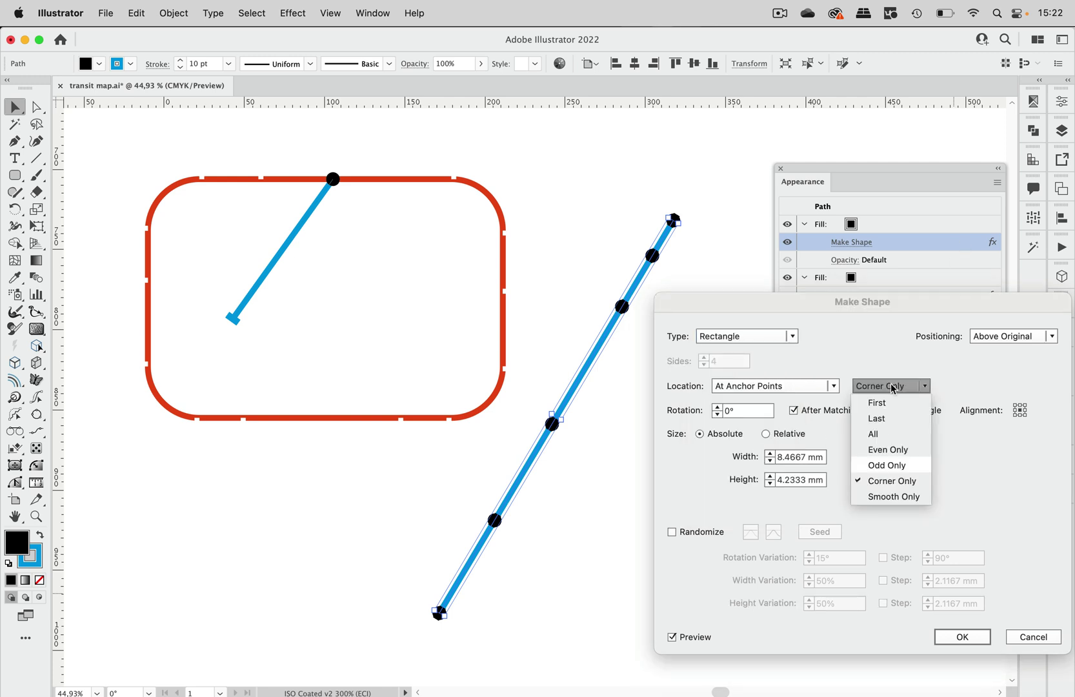
click(893, 497)
click(976, 639)
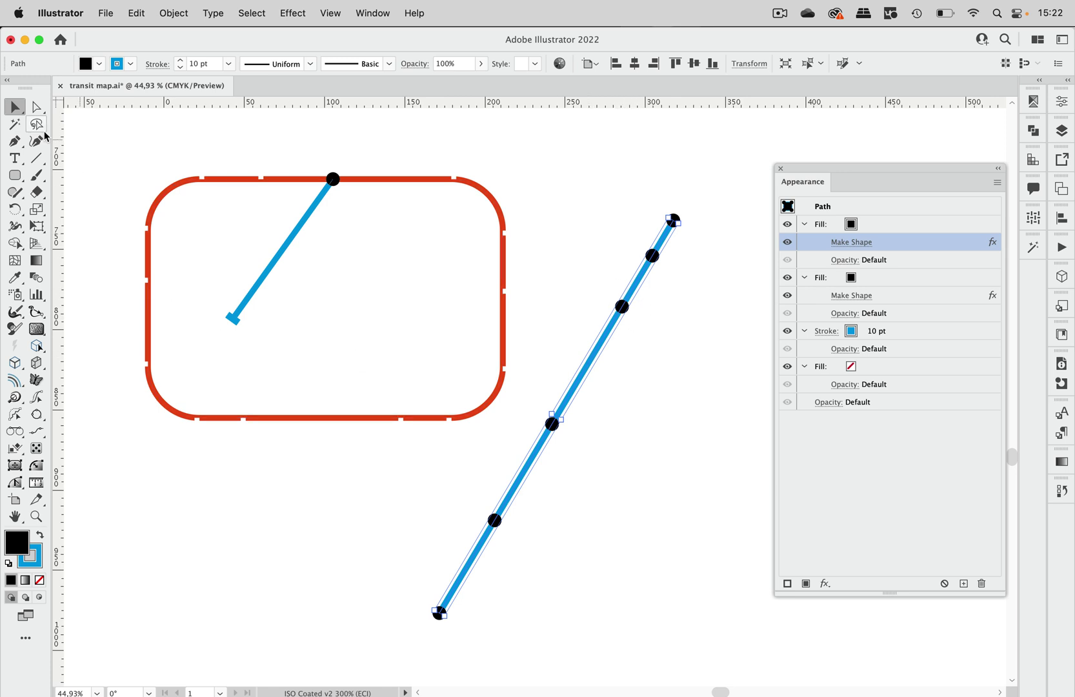
Directly select the third and fifth anchor points from the upper end of the long blue line and show PathScribe near it
click(36, 106)
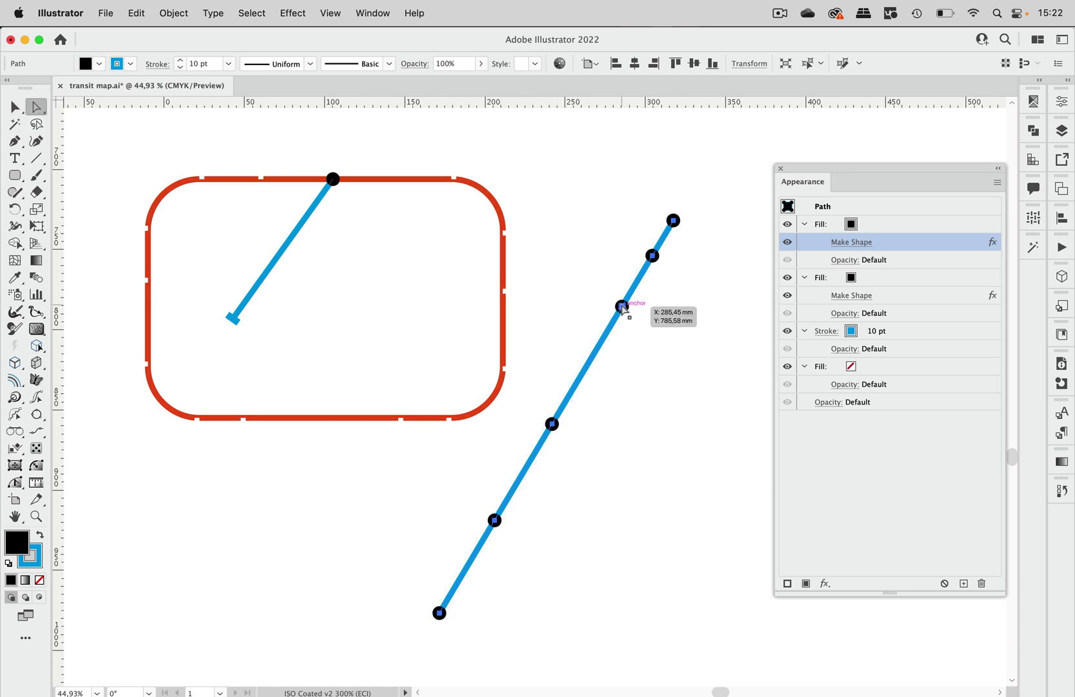
drag(611, 288, 644, 333)
drag(476, 506, 528, 547)
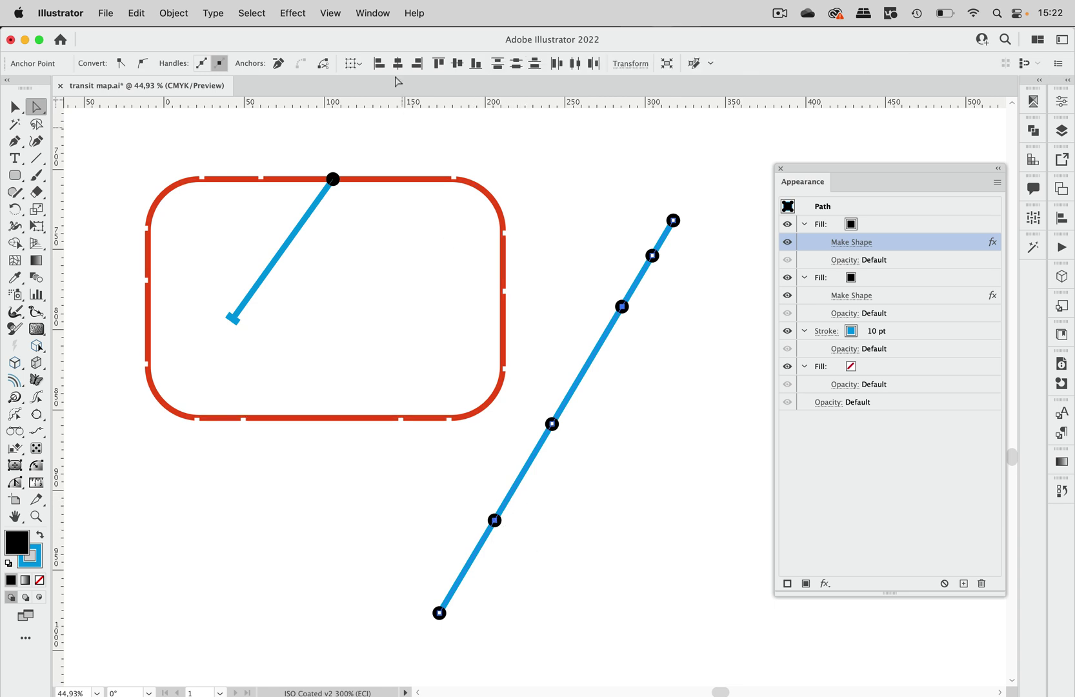
click(387, 9)
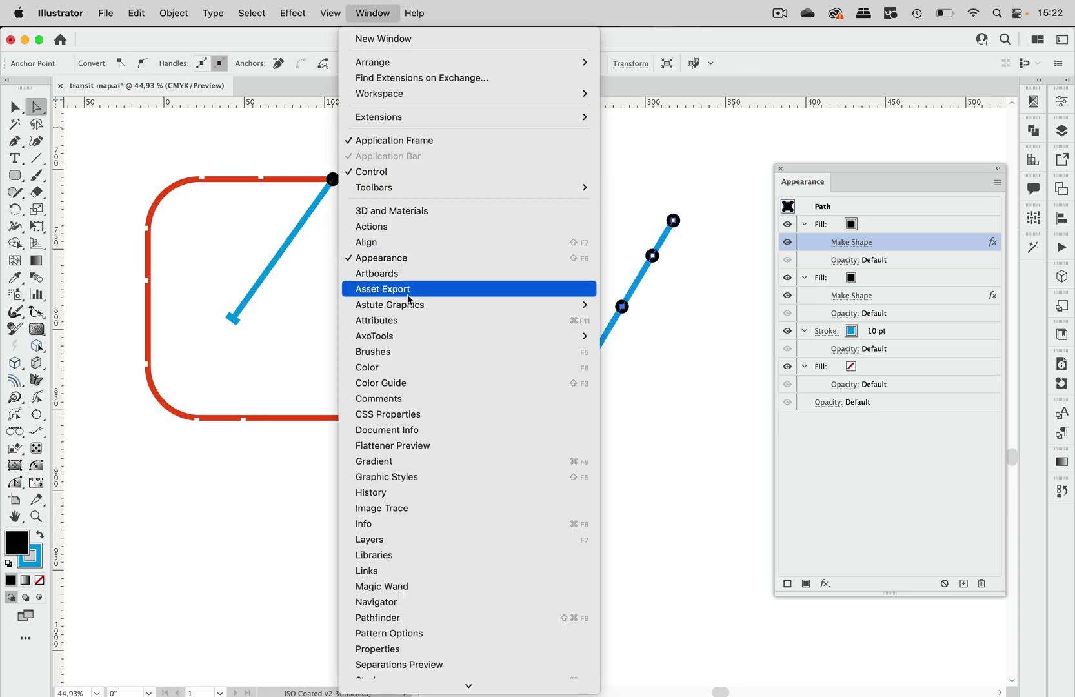
mouse_move(408, 307)
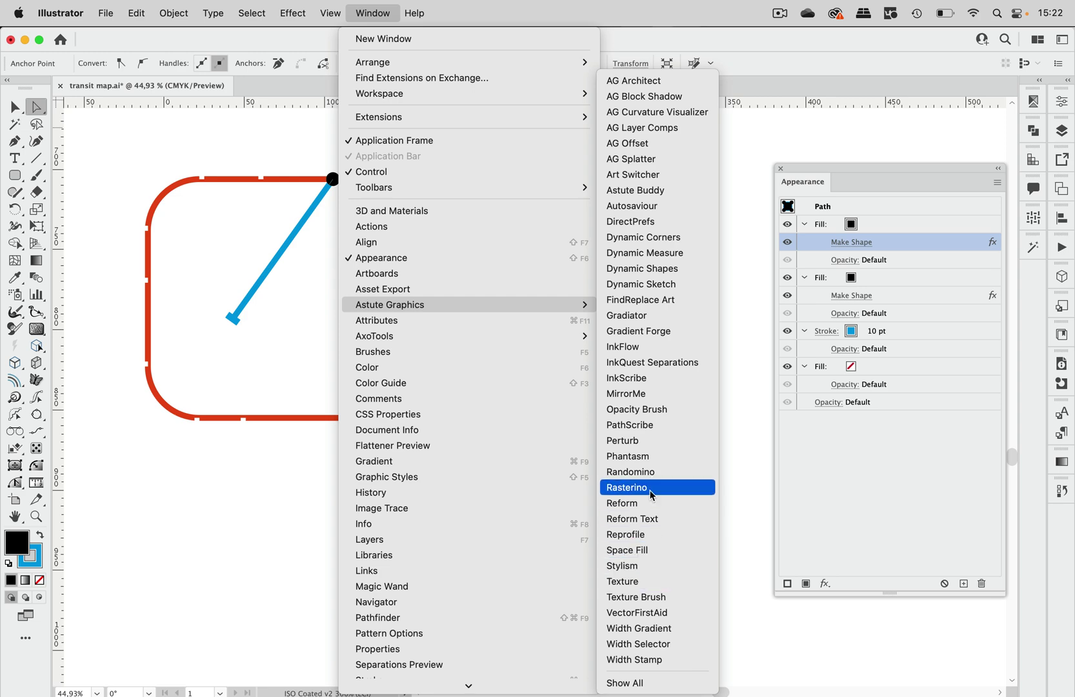
click(651, 424)
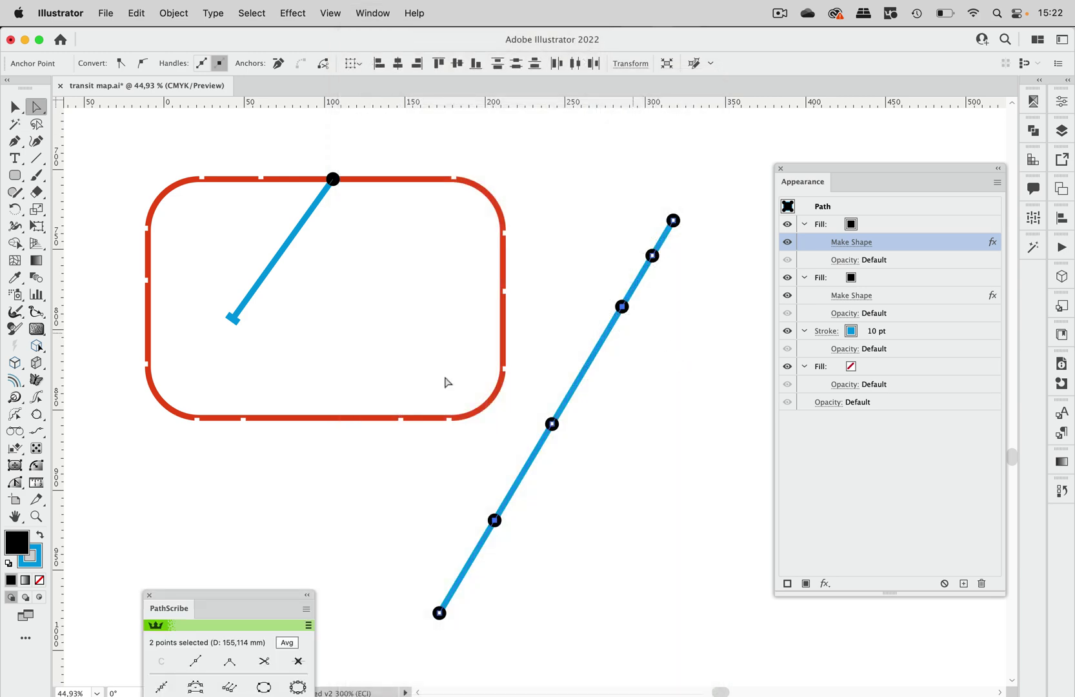
drag(241, 597, 410, 334)
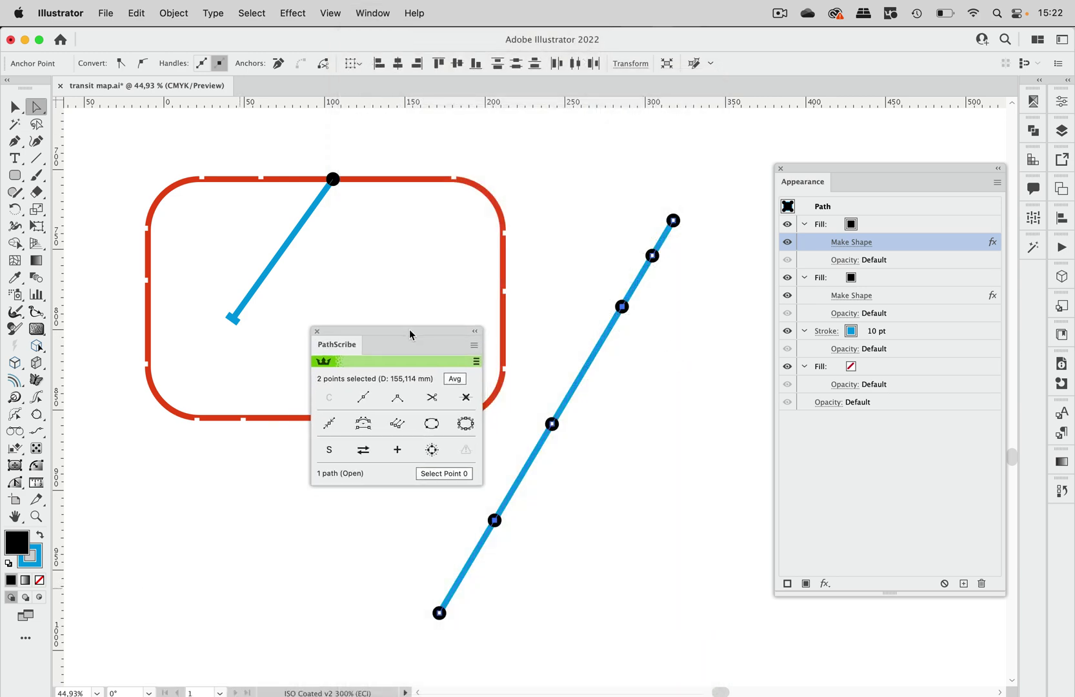
Convert the two selected anchor points to smooth points with direction handles, checking each point in outline view before returning to preview
click(364, 398)
key(super+y)
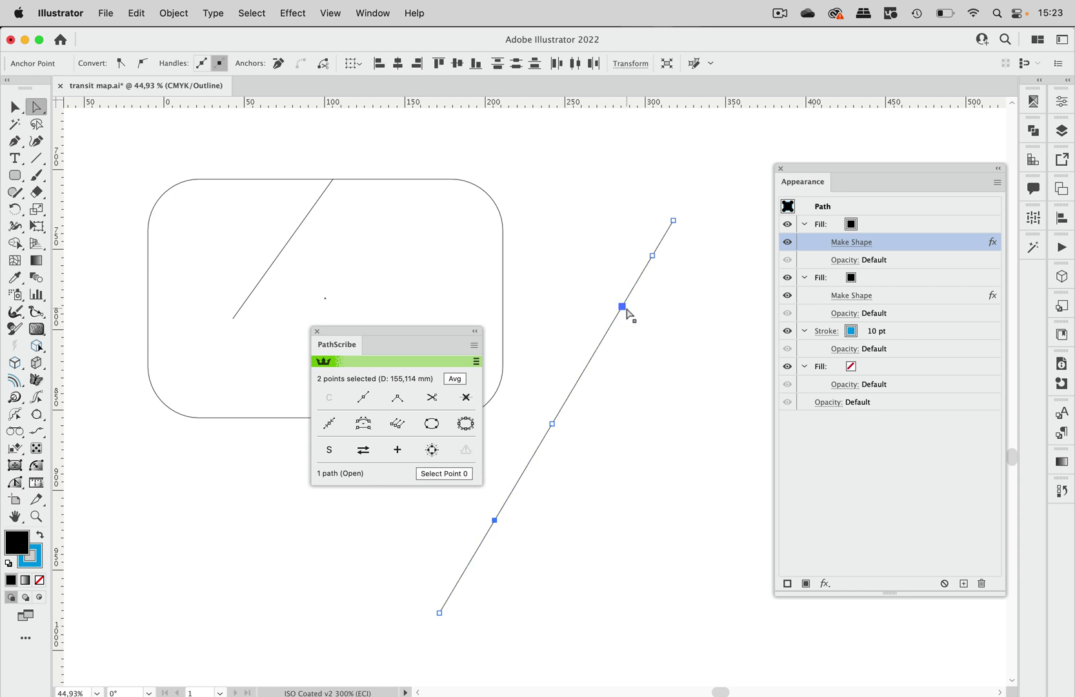
click(638, 326)
click(622, 306)
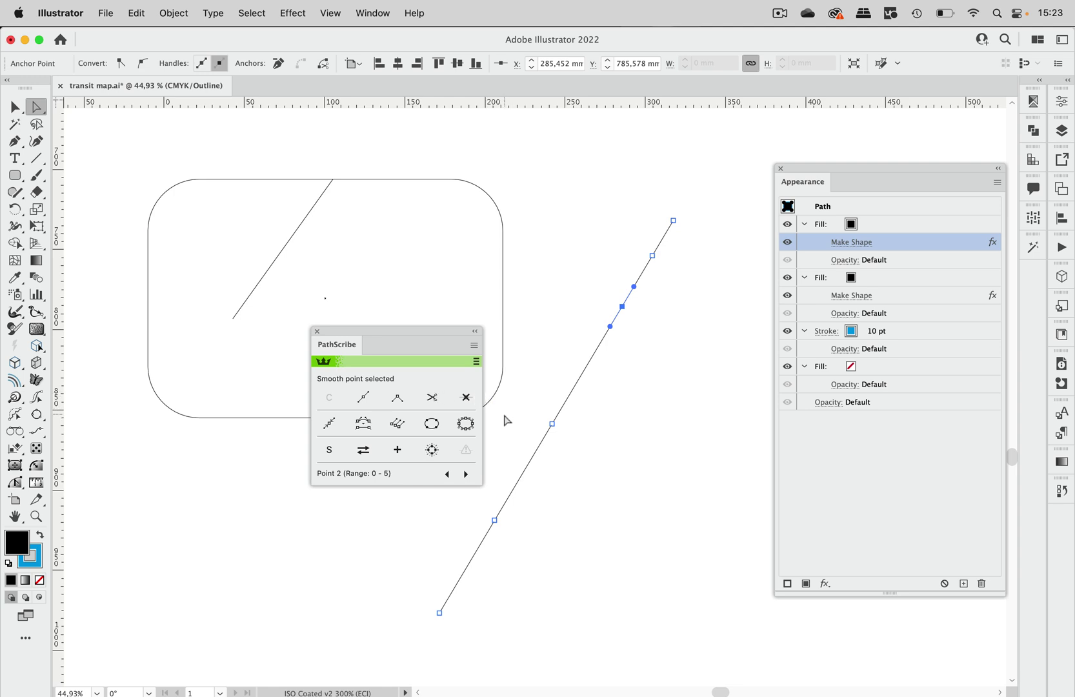
click(329, 426)
click(495, 520)
click(330, 426)
click(664, 478)
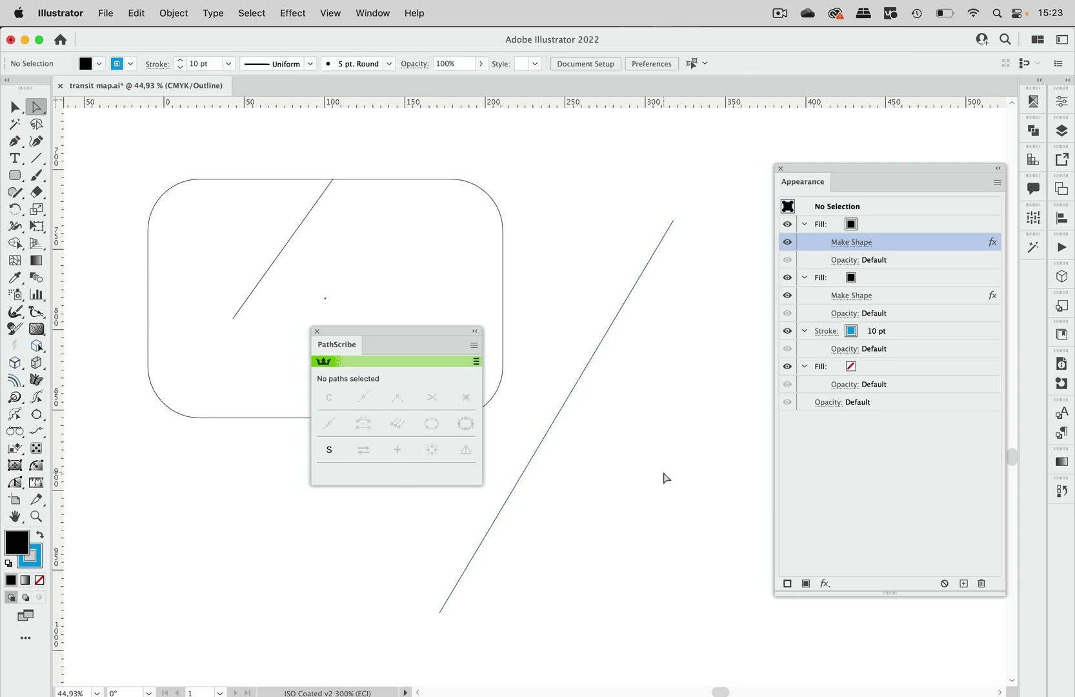
key(super+y)
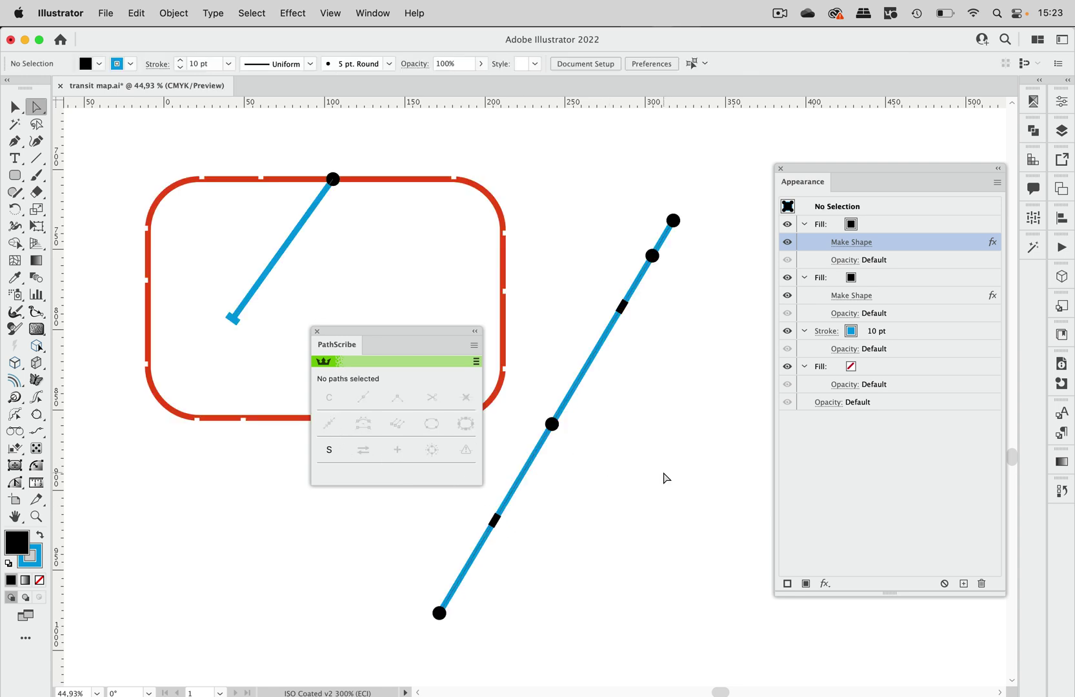
Set the rotation of the long blue line's Make Shape rectangles to 90°, apply the effect and deselect the line
click(18, 107)
click(626, 302)
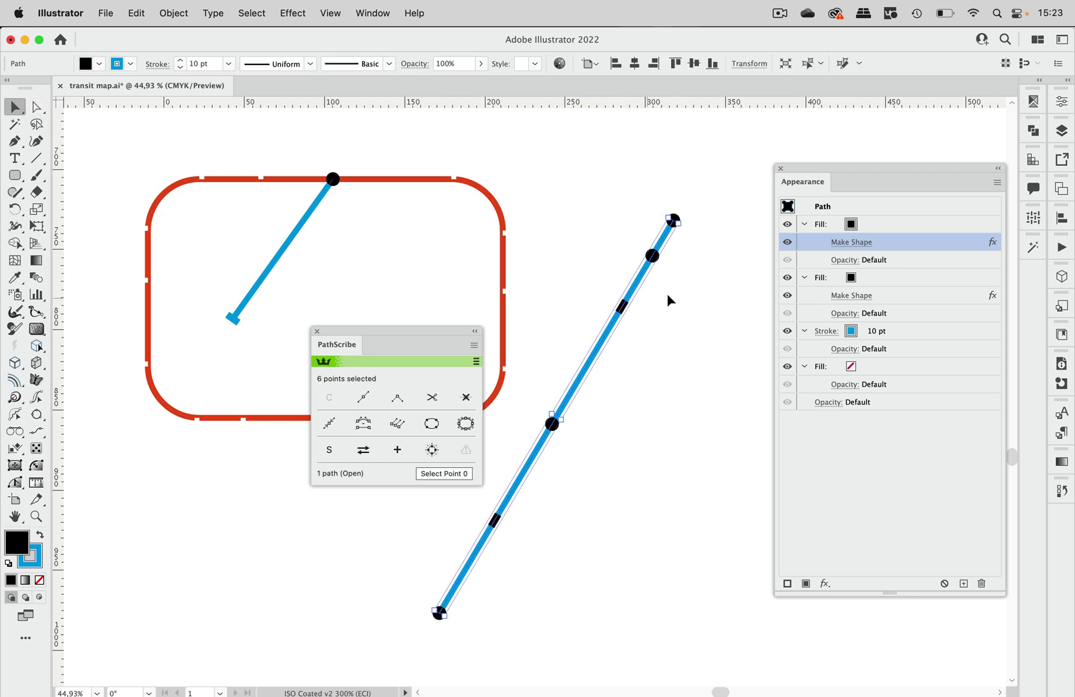
click(862, 243)
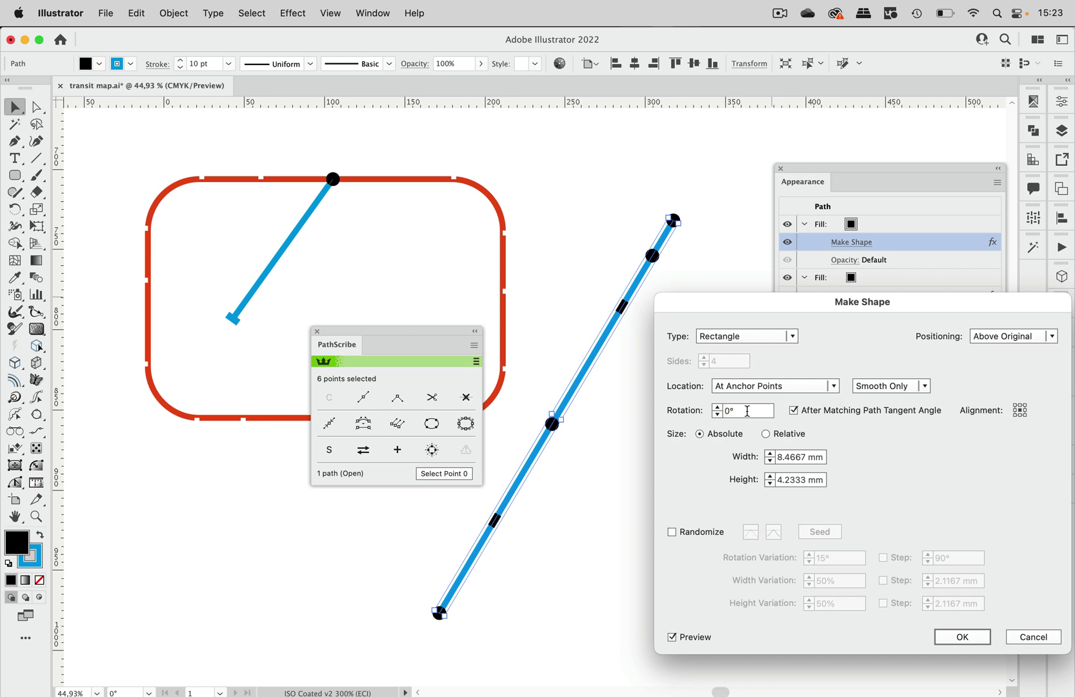
text(90)
click(797, 456)
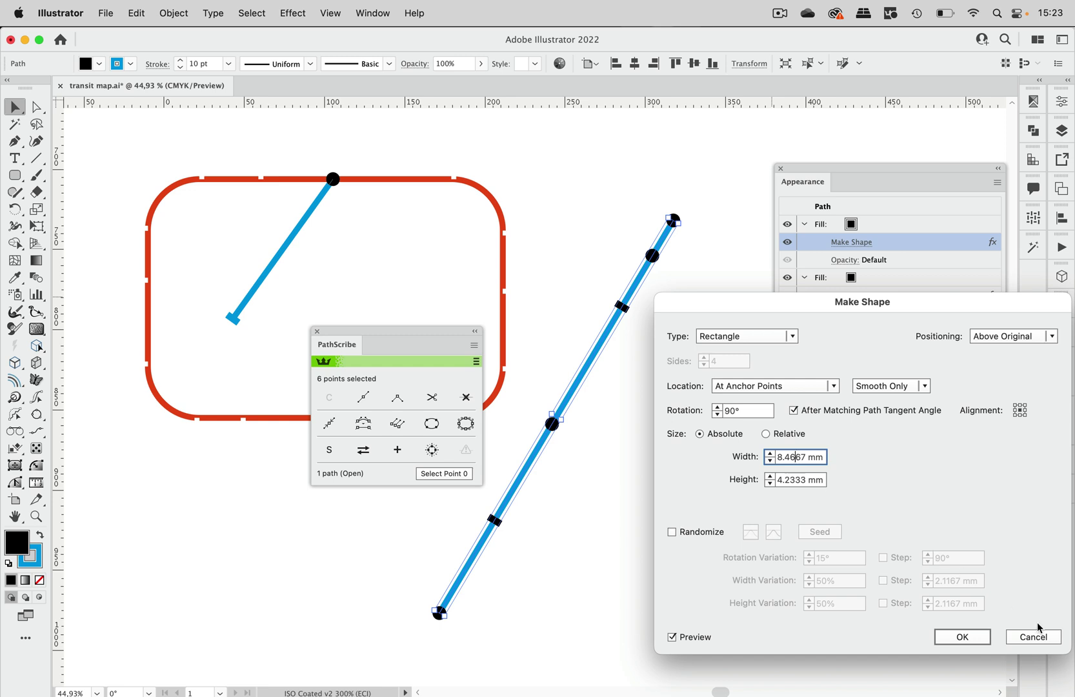
click(981, 639)
click(686, 368)
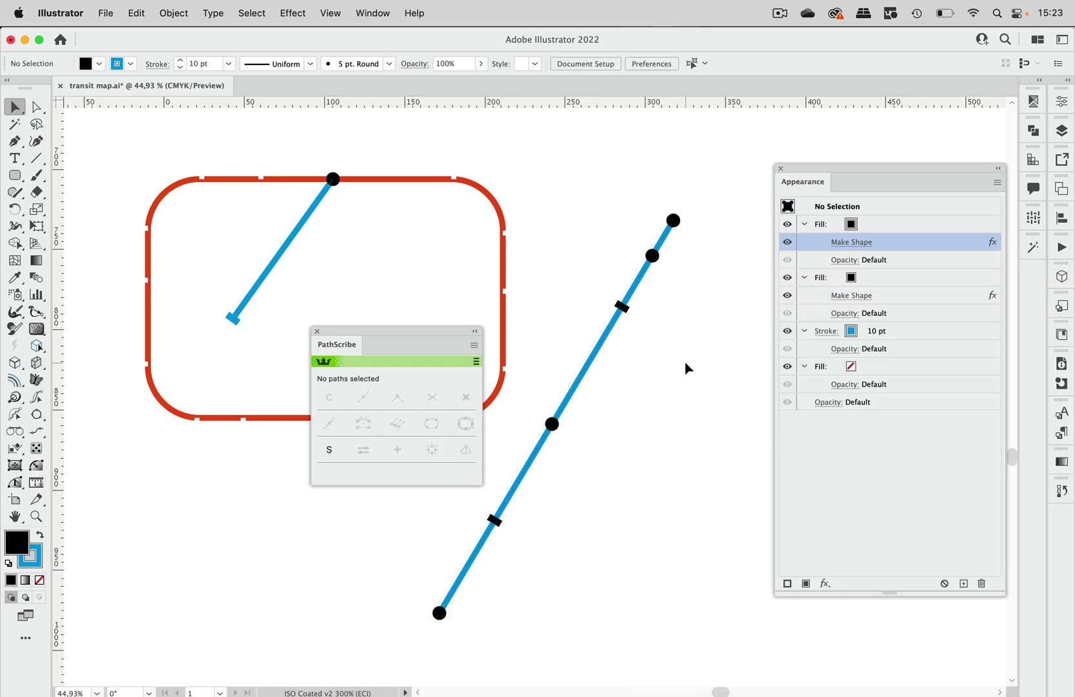